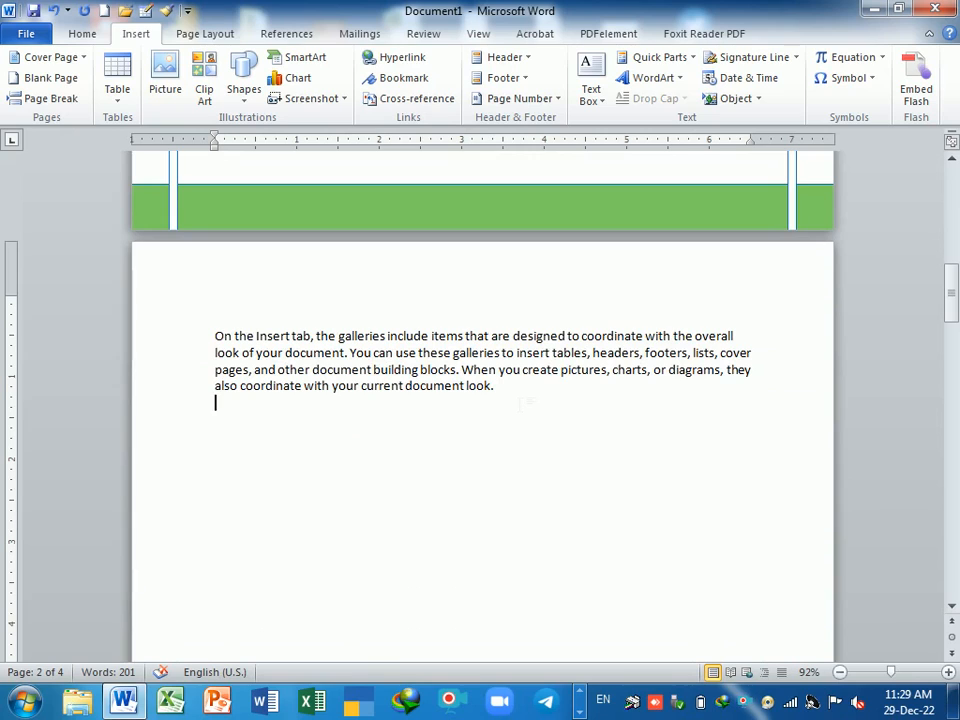
Step: Insert a table with five columns and two rows below the paragraph on page 2
key("Return")
scroll(483, 400, "down", 3)
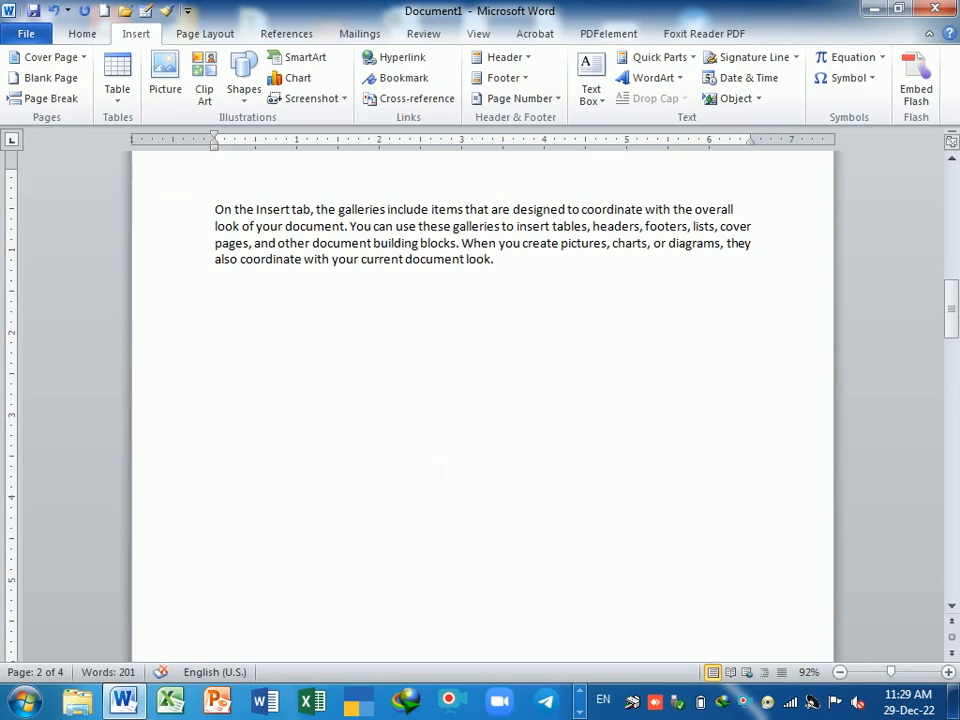
scroll(441, 468, "up", 2)
scroll(441, 468, "down", 2)
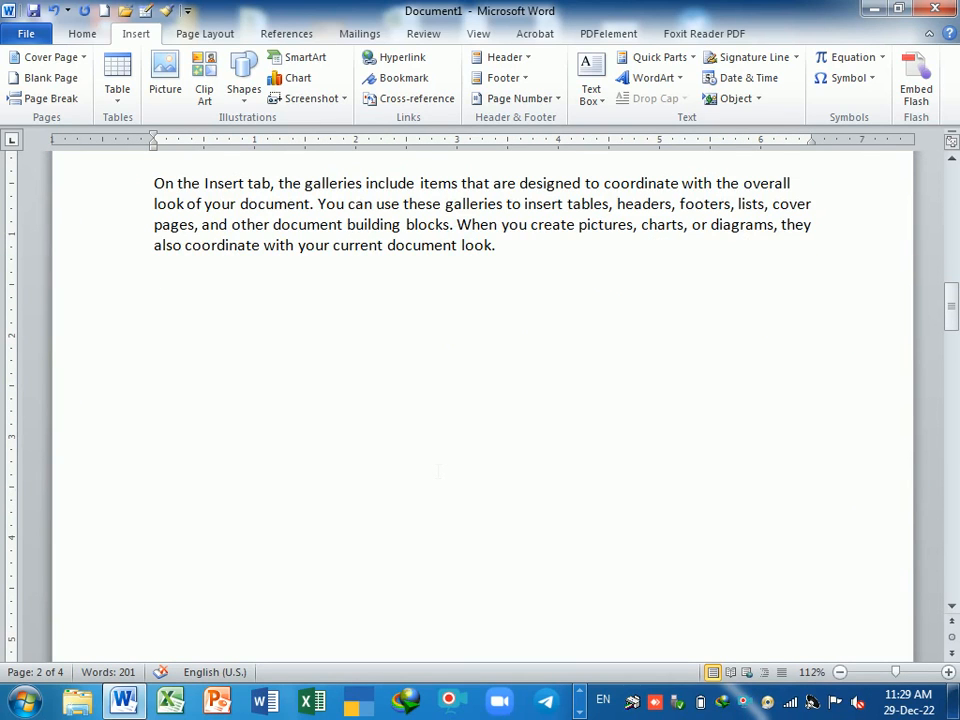
left_click(119, 100)
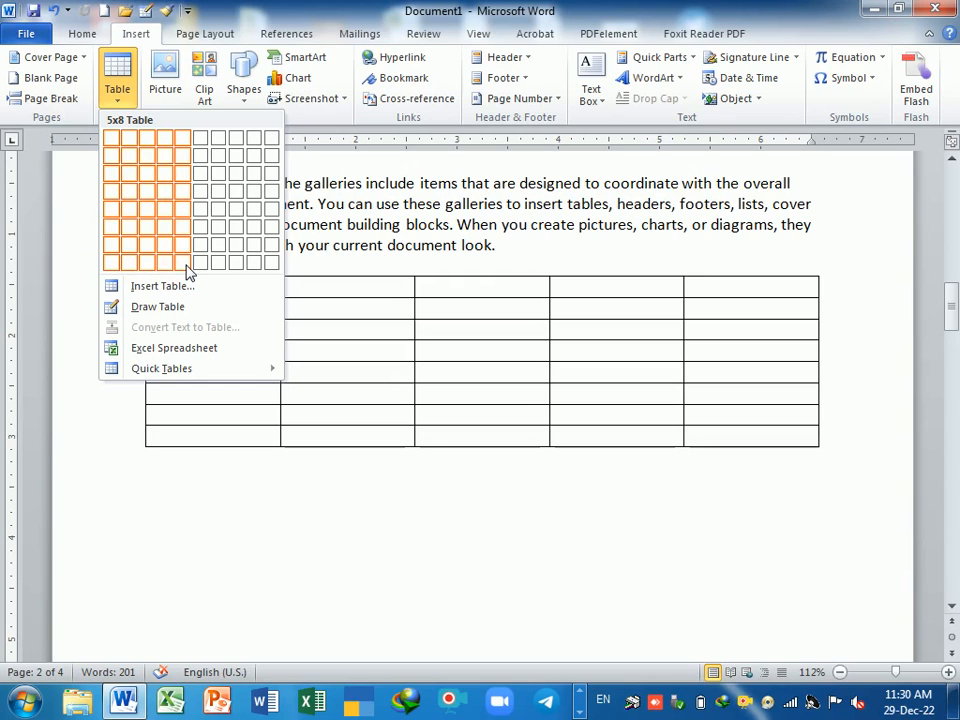
left_click(190, 162)
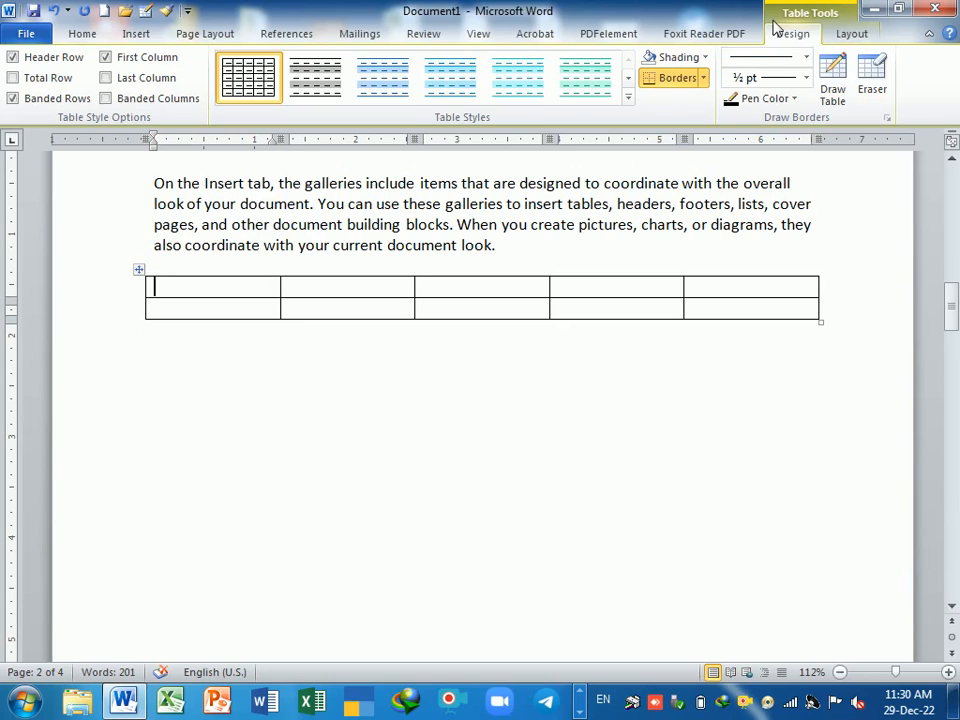
left_click(850, 40)
left_click(814, 37)
left_click(229, 368)
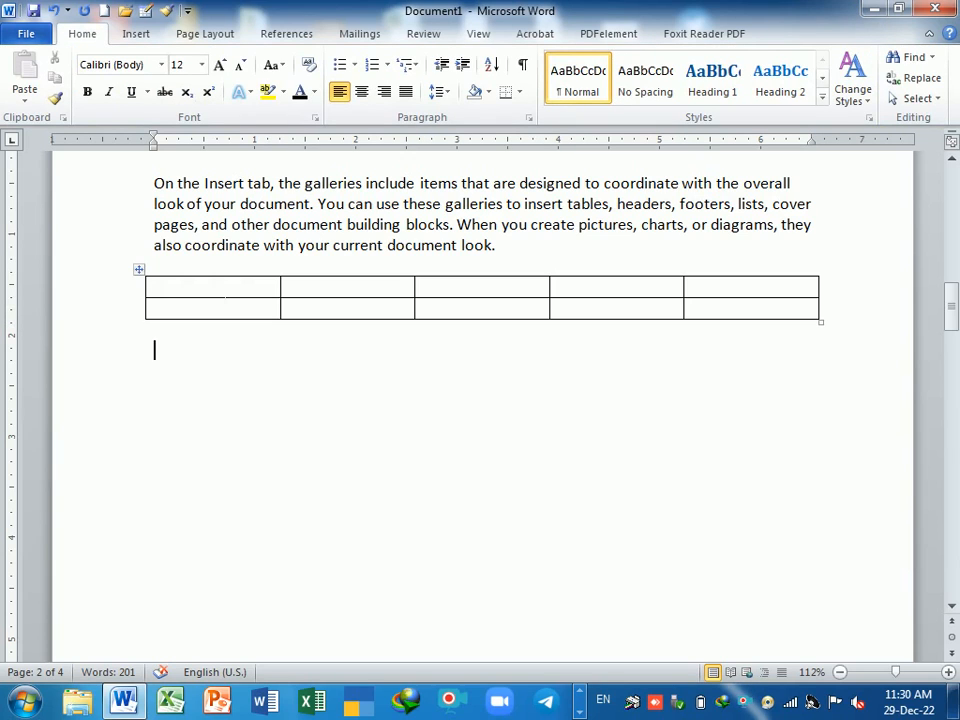
Step: Move the table one line down and fill its header row with Rollno, Hin, Eng, Math and Total
left_click(226, 290)
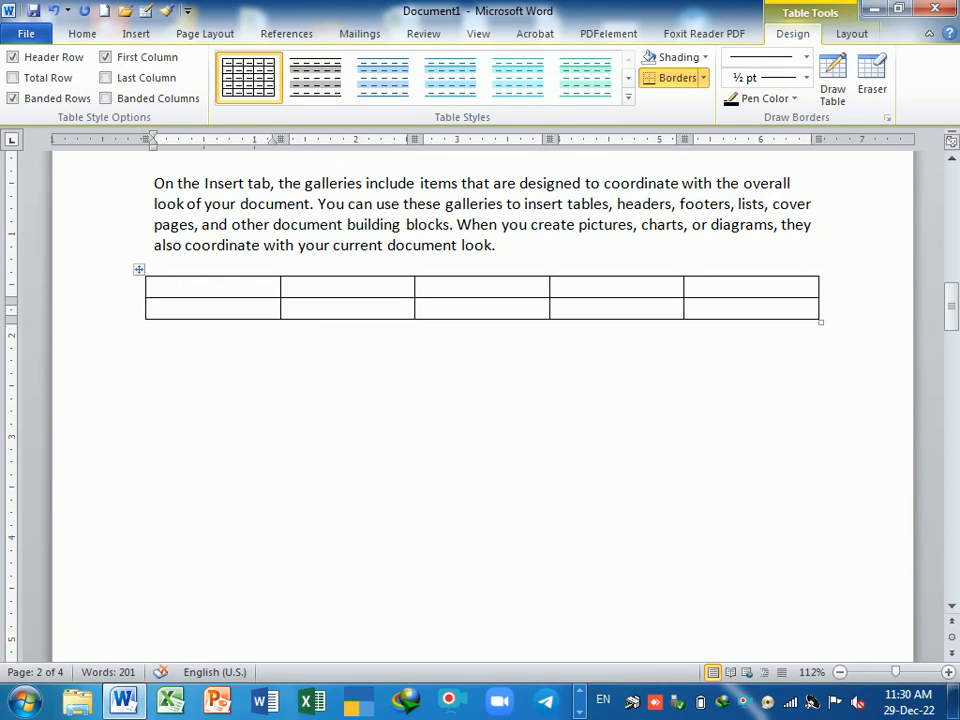
left_click_drag(140, 270, 152, 304)
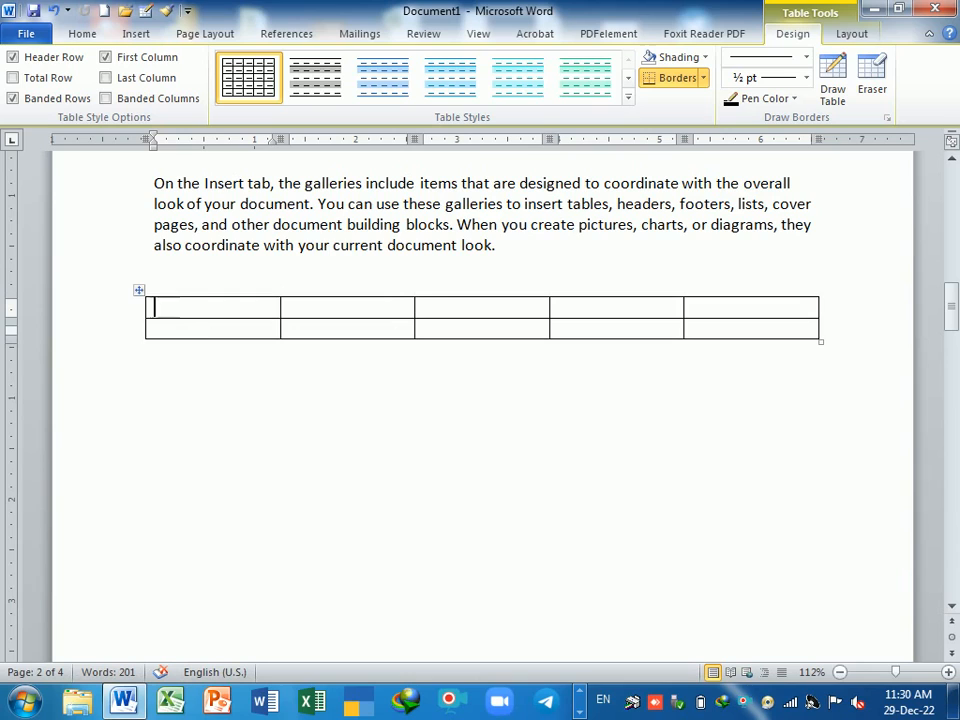
type("R")
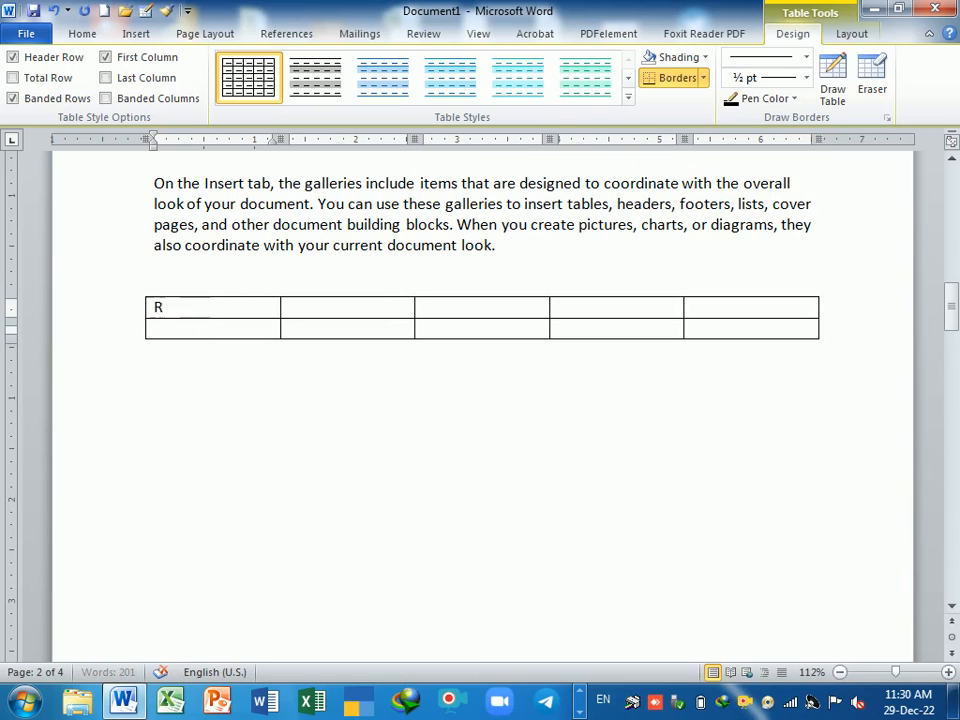
type("ollno")
key("Tab")
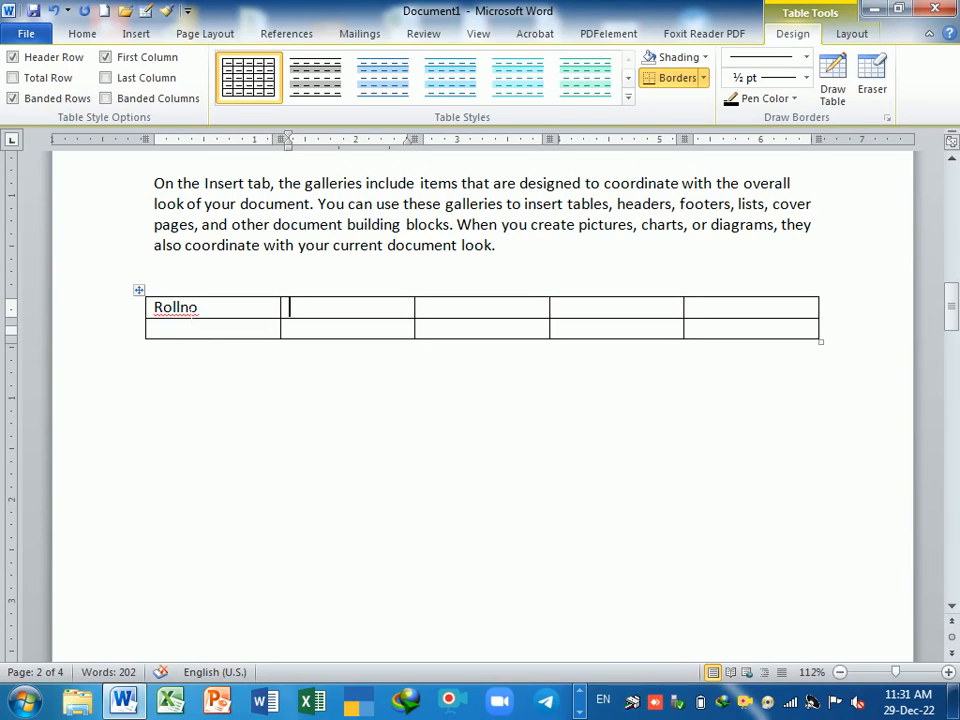
type("hin")
key("Tab")
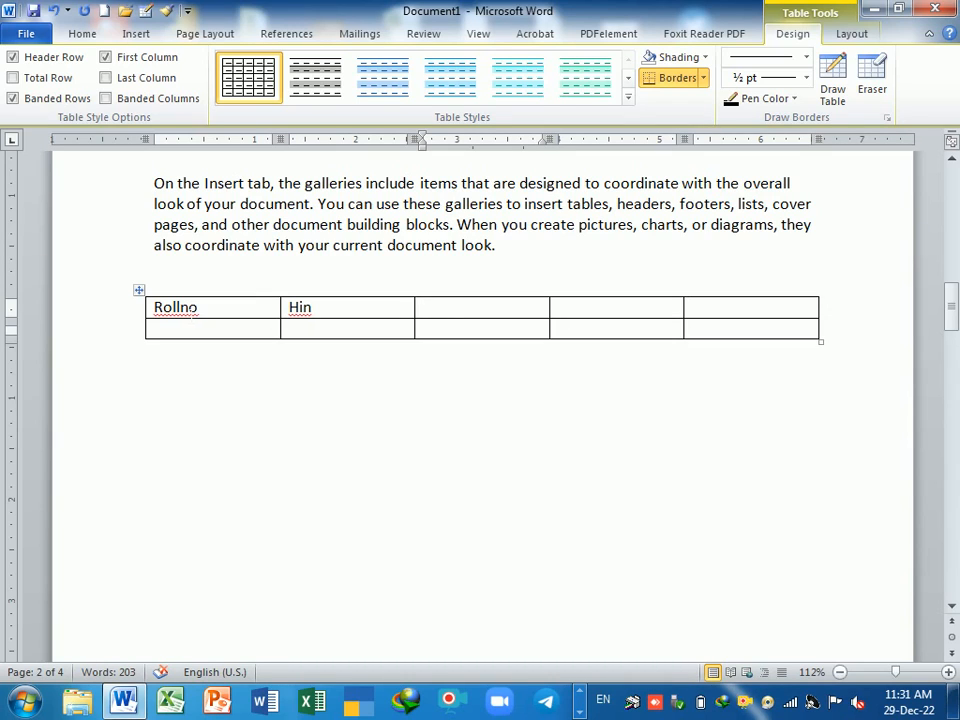
type("eng")
key("Tab")
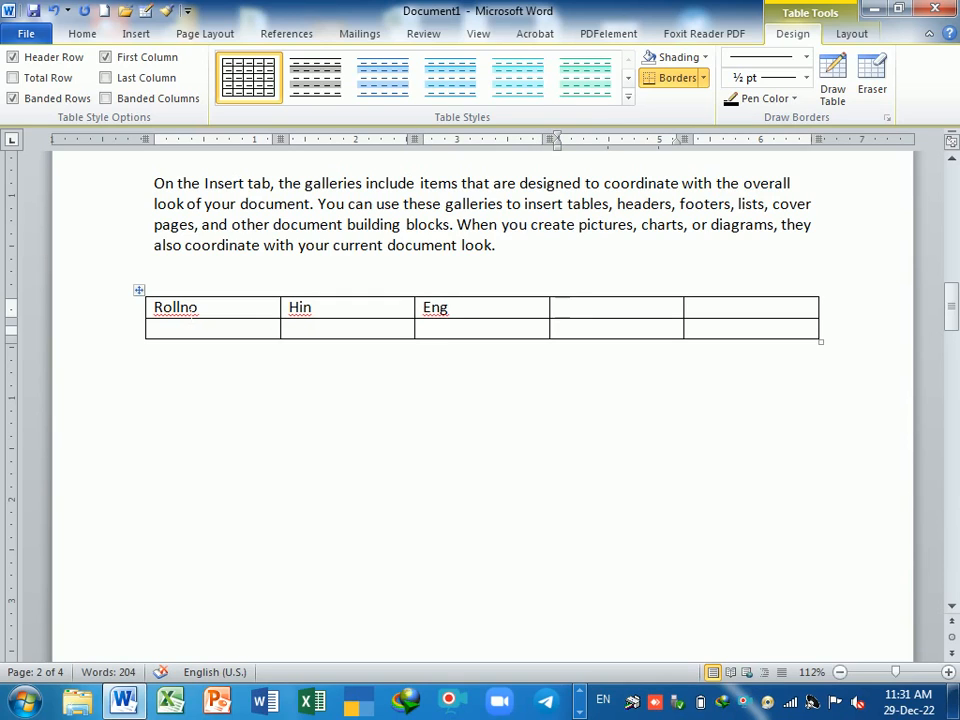
type("math")
key("Tab")
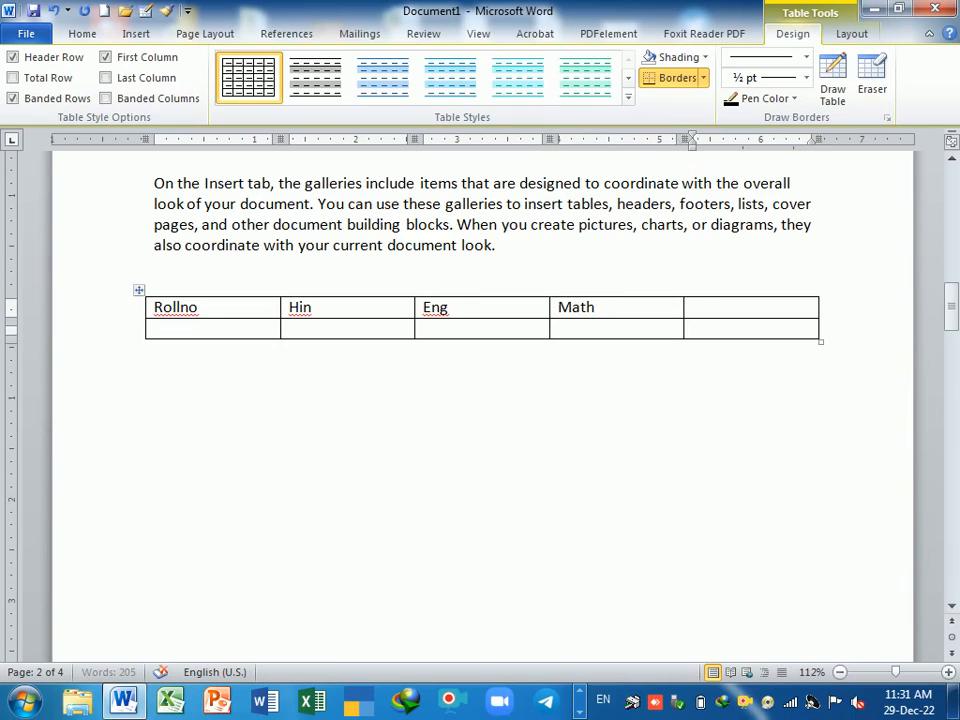
type("total")
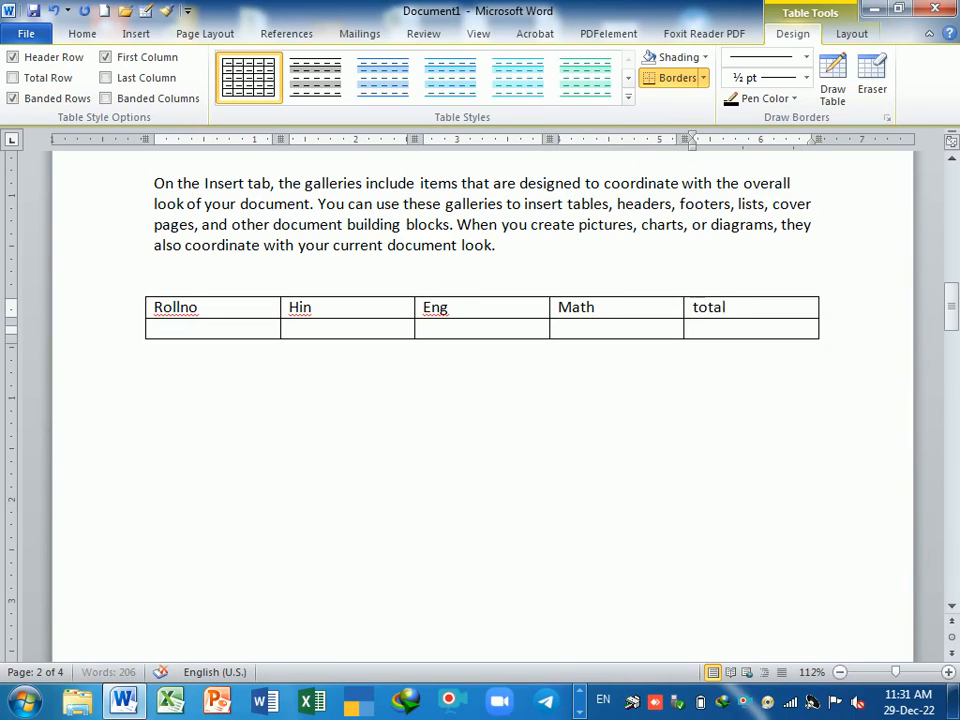
key("Tab")
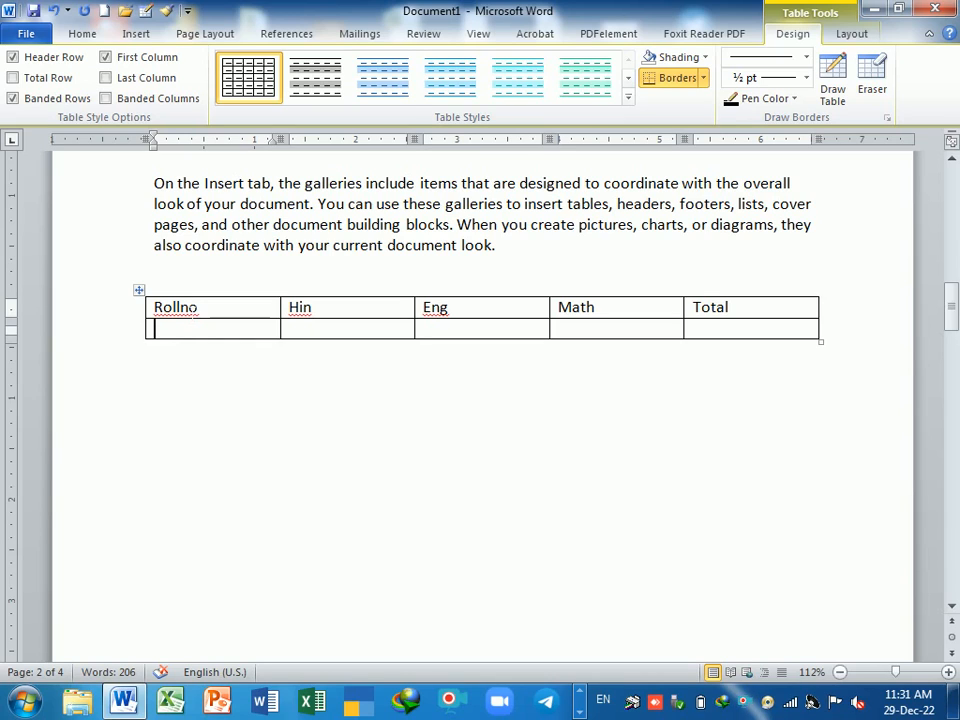
Step: Apply the 1. 2. 3. numbering format to the first cell under Rollno
left_click(77, 33)
left_click(387, 65)
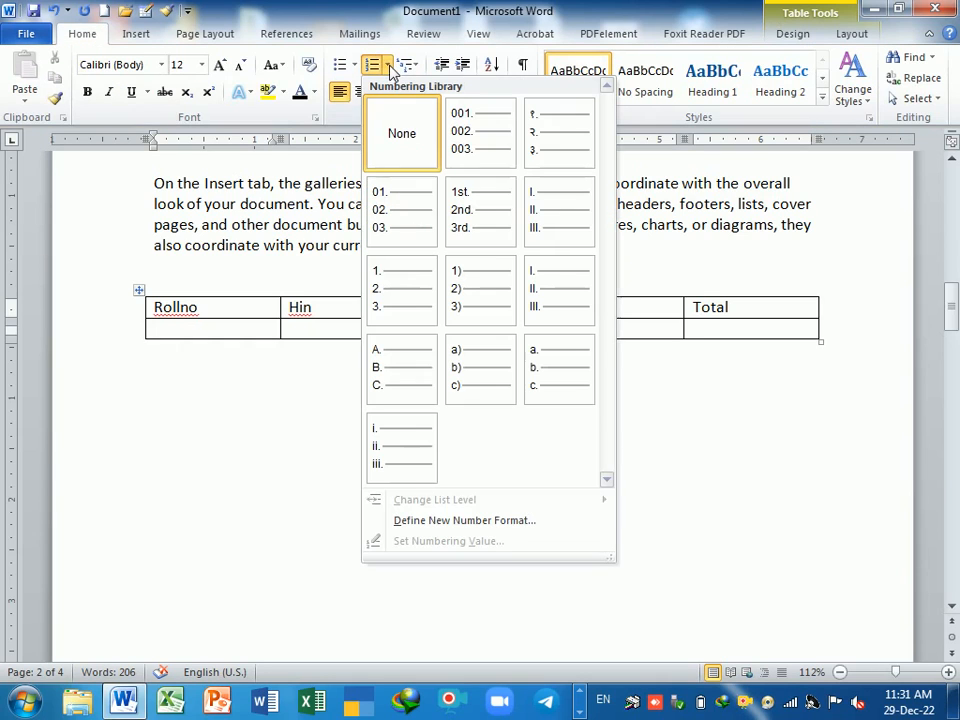
left_click(410, 297)
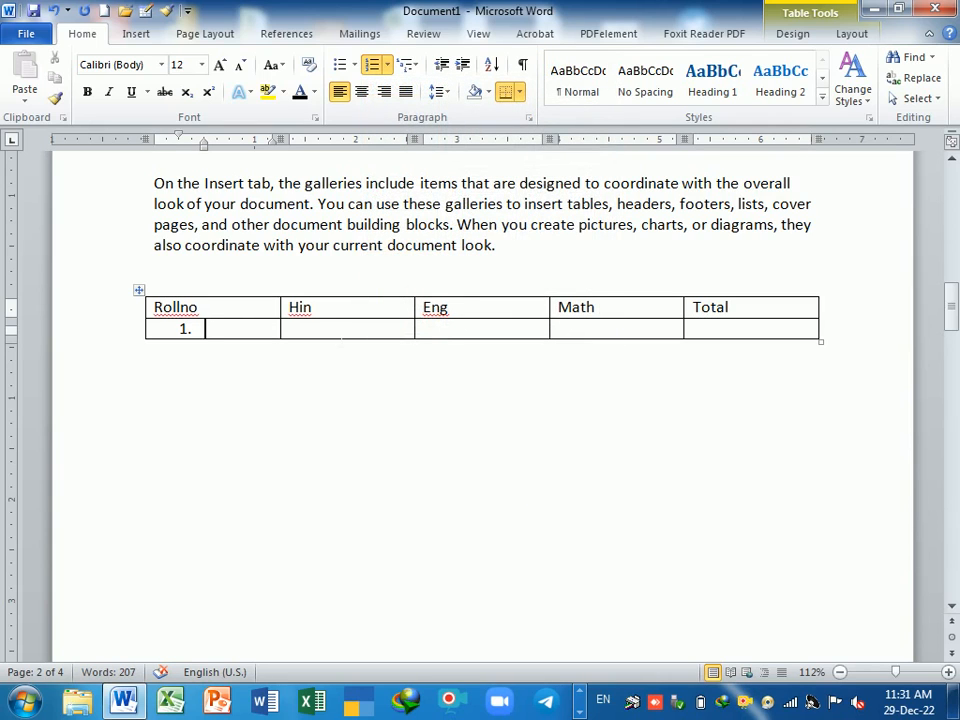
Step: Enter the marks for roll number 1: Hin 80, Eng 90 and Math 58, leaving Total empty
left_click(340, 330)
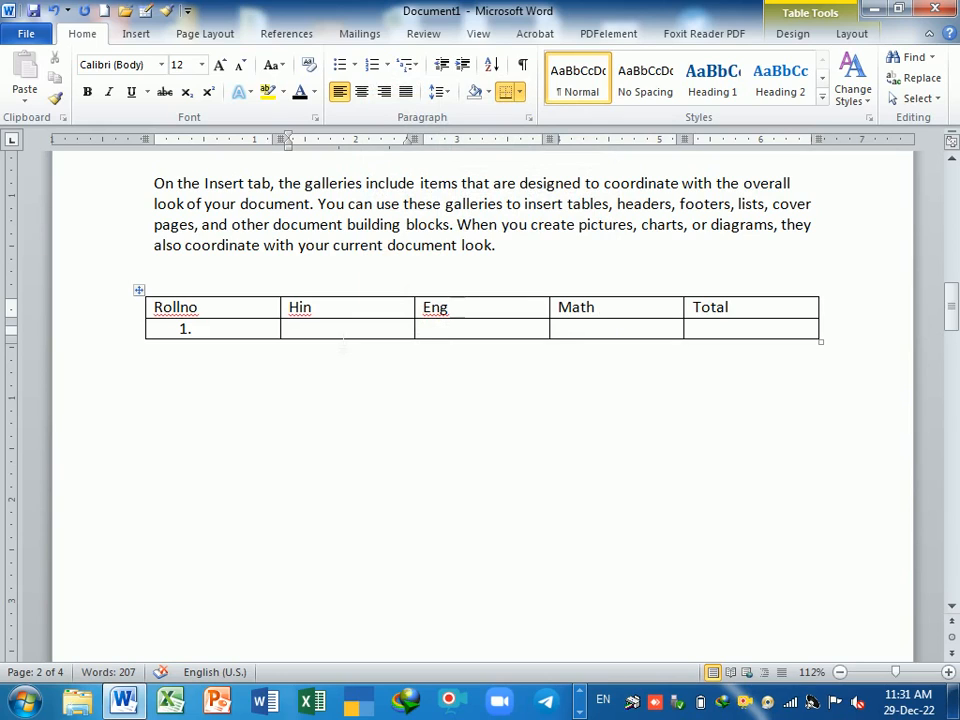
type("80")
key("Tab")
type("90")
key("Tab")
type("58")
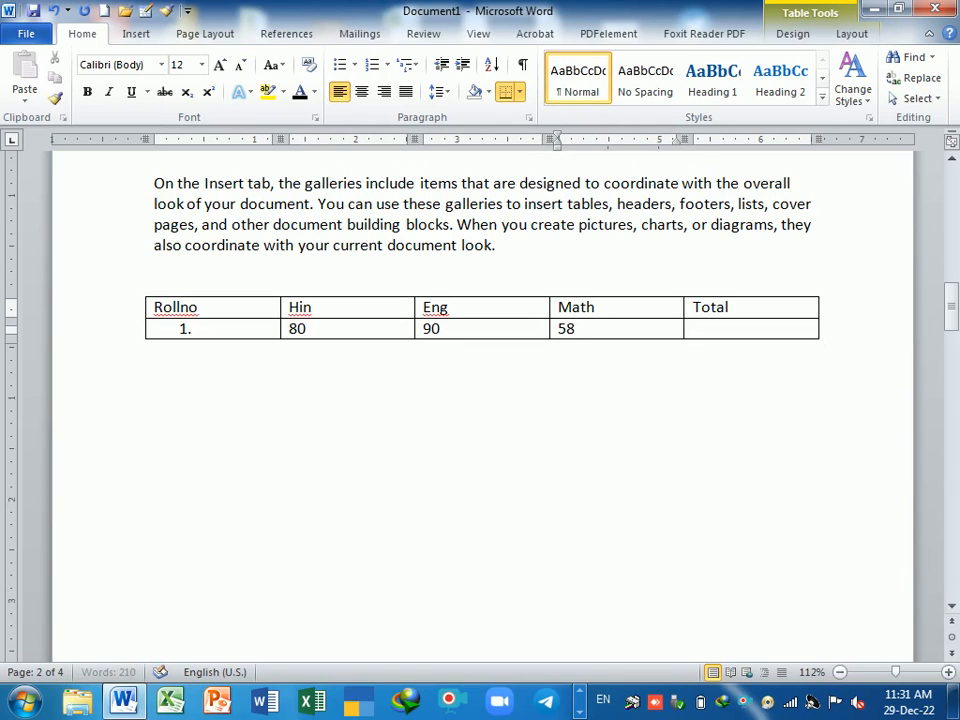
key("Tab")
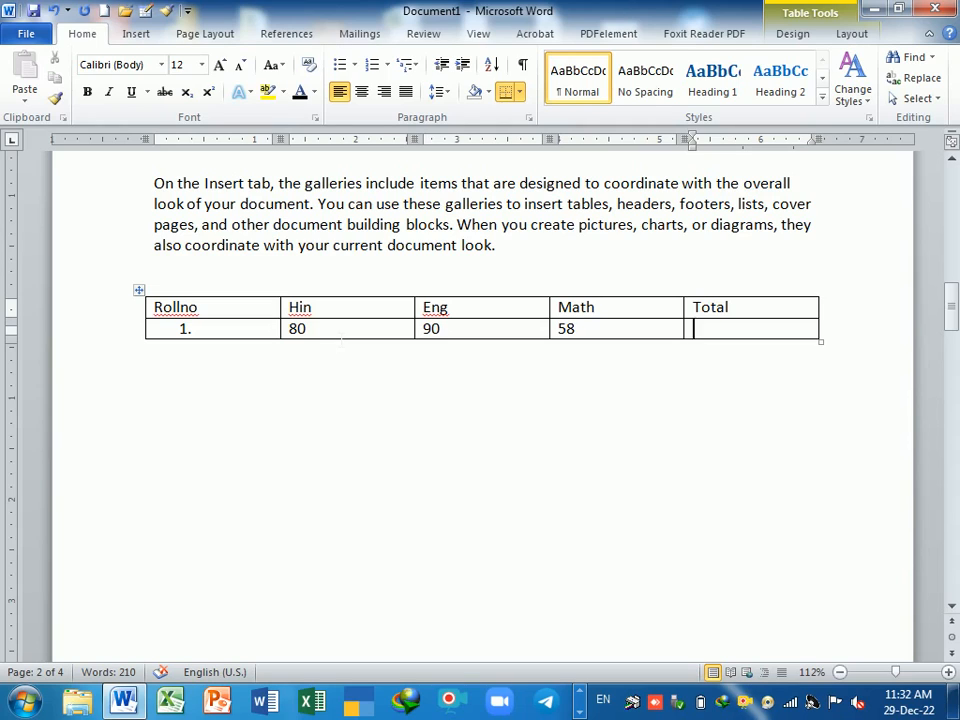
Step: Add a row for roll number 2 with Hin 50, Eng 60, Math 80 and Total 50
key("Tab")
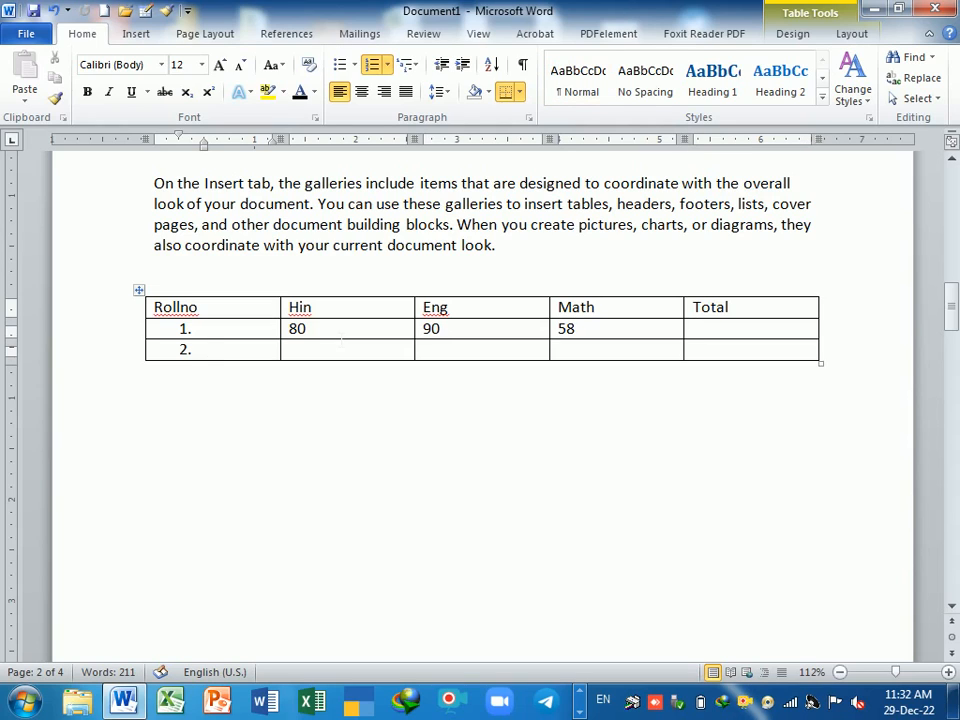
key("Tab")
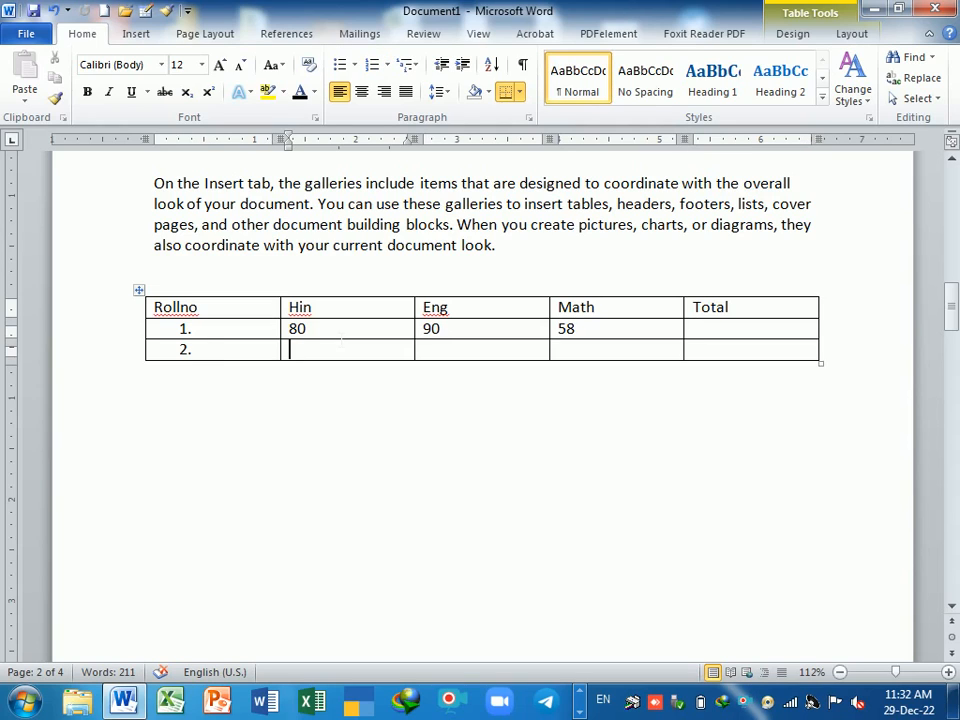
type("50")
key("Tab")
type("60")
key("Tab")
type("80")
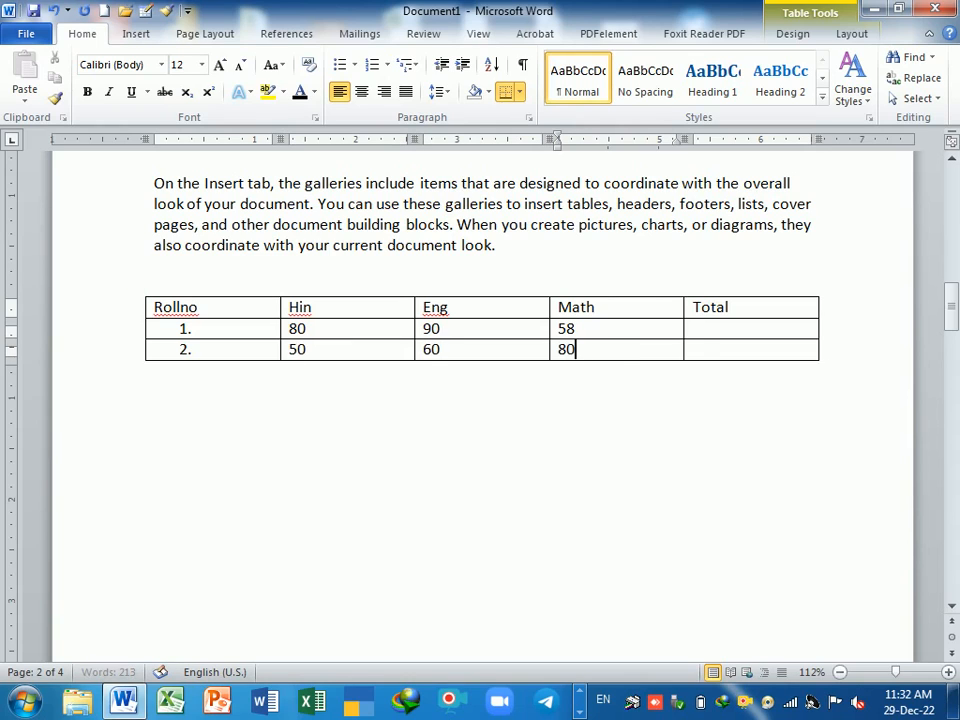
key("Tab")
type("50")
Step: Add a row for roll number 3 with Hin 50, Eng 60 and Math 80
key("Tab")
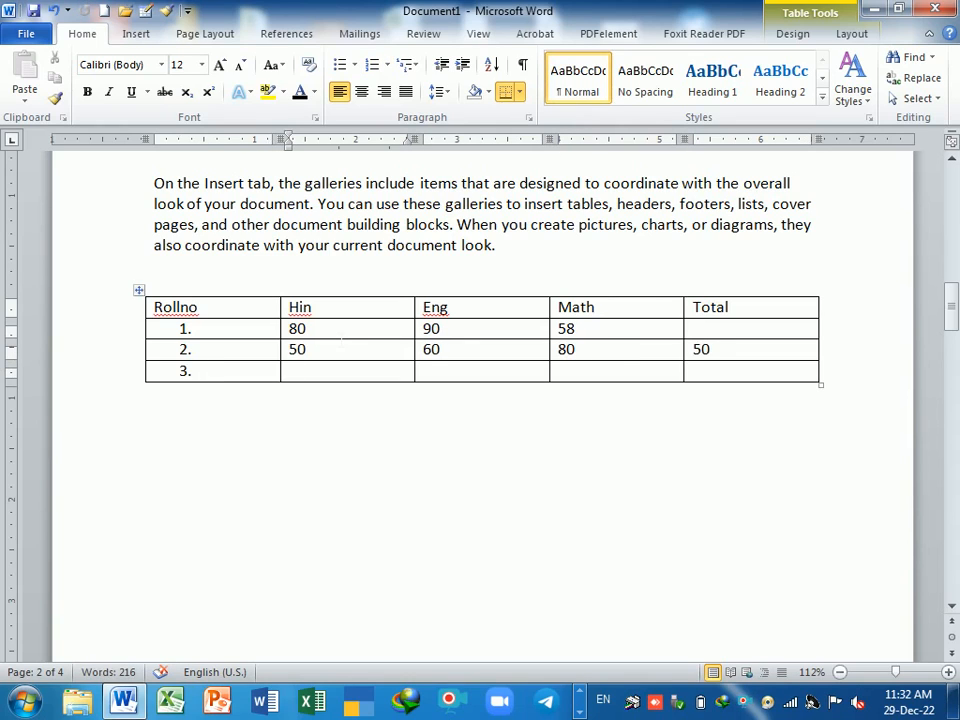
type("50")
key("Tab")
type("60")
key("Tab")
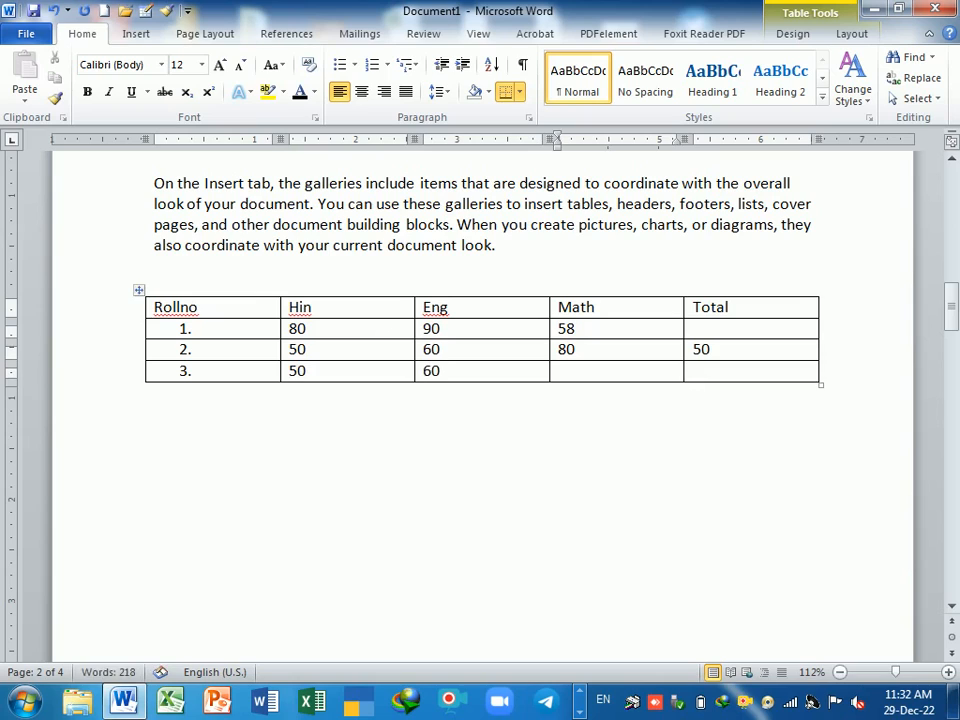
type("80")
key("Tab")
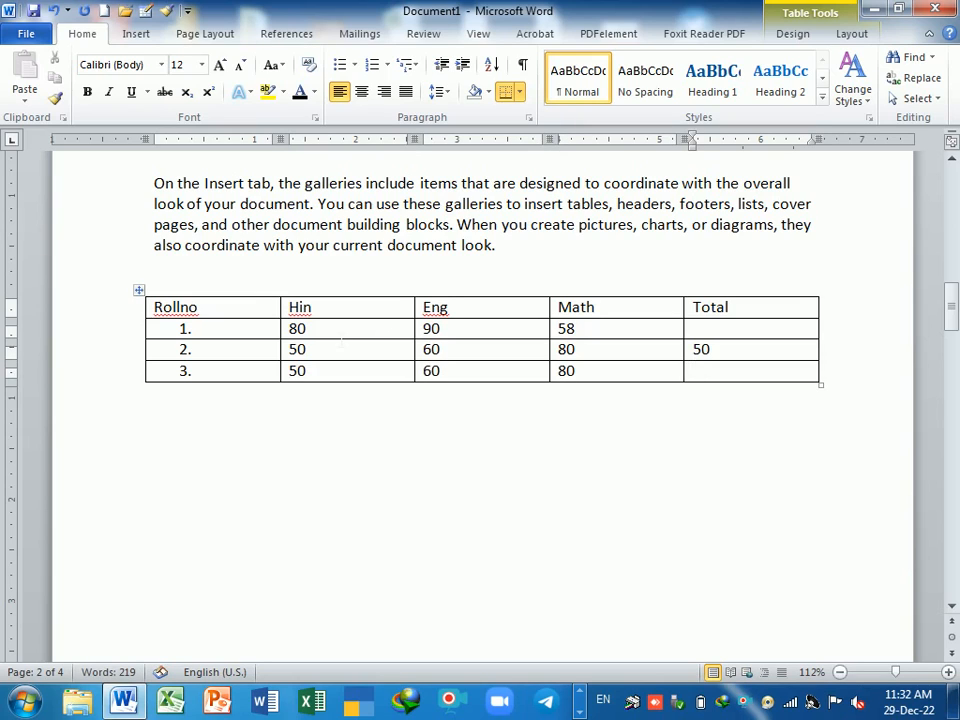
Step: Clear the Total value in the row of roll number 2
key("Up")
key("Delete")
key("Delete")
key("Down")
Step: Add a row for roll number 4 with Hin 60, Eng 80 and Math 80
key("Tab")
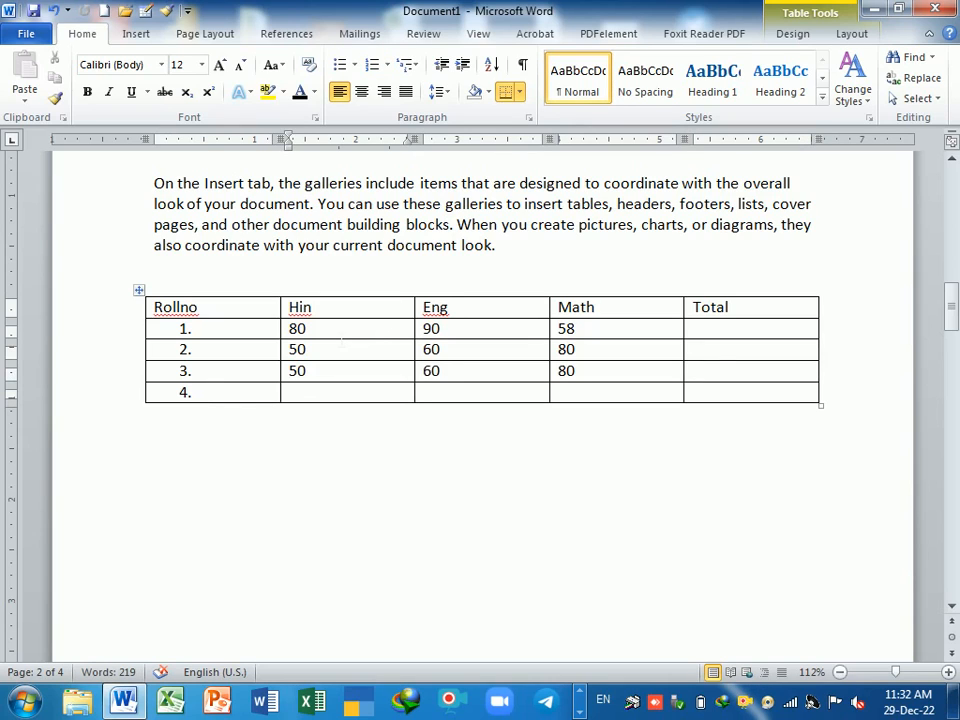
type("60")
key("Tab")
type("80")
key("Tab")
type("80")
key("Tab")
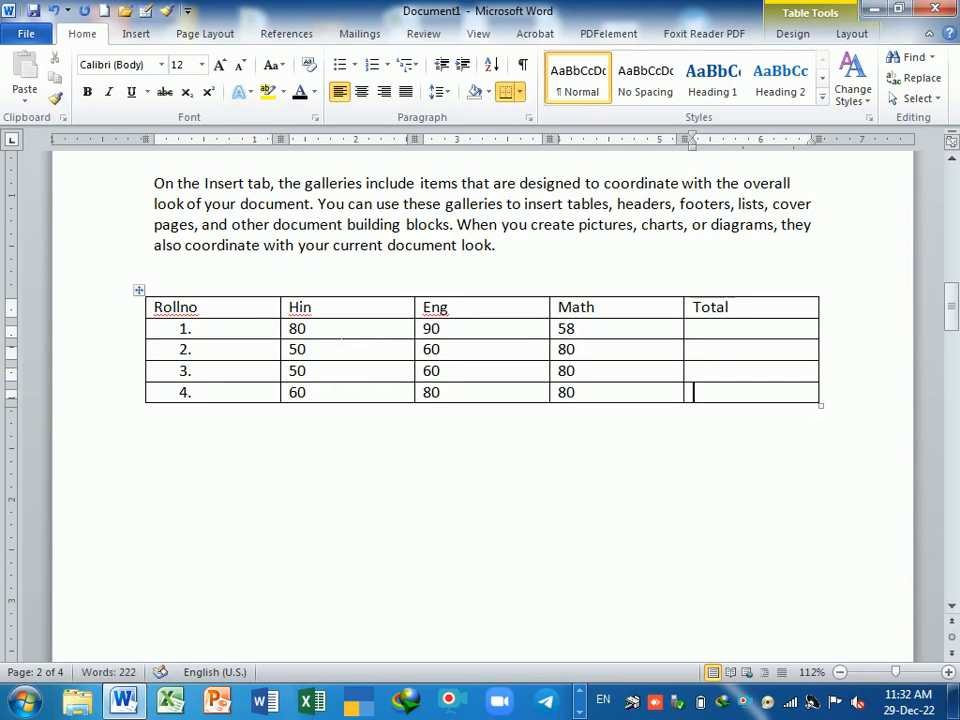
Step: Add a row for roll number 5 with Hin 50, Eng 60, Math 50 and Total 60
key("Tab")
key("Tab")
type("50")
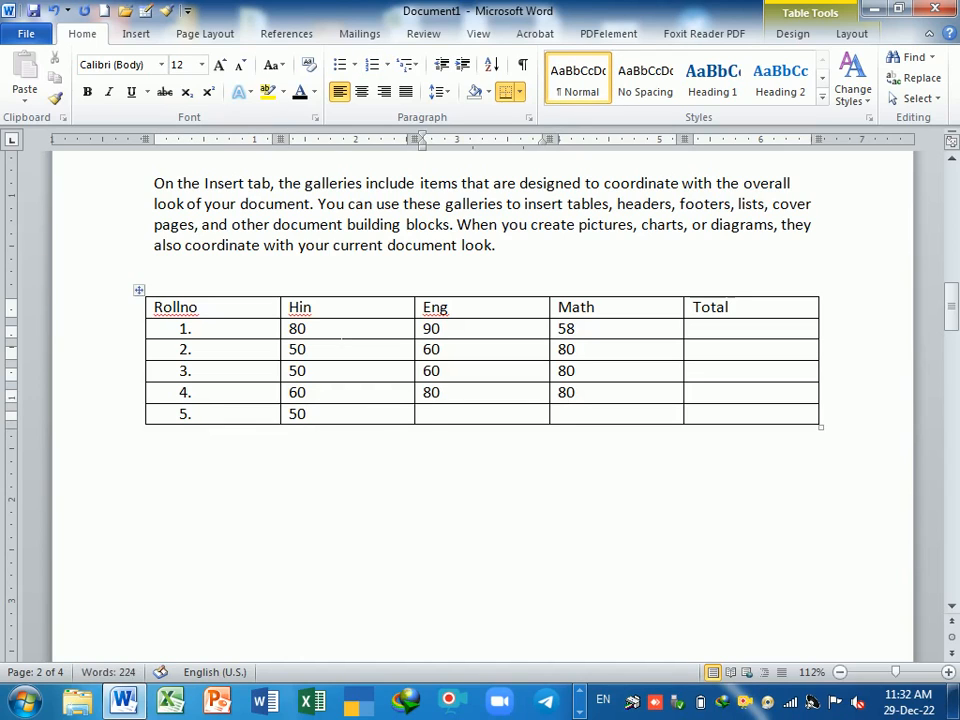
key("Tab")
type("60")
key("Tab")
type("50")
key("Tab")
type("60")
Step: Extend the table with blank auto-numbered rows up to roll number 33
key("Tab")
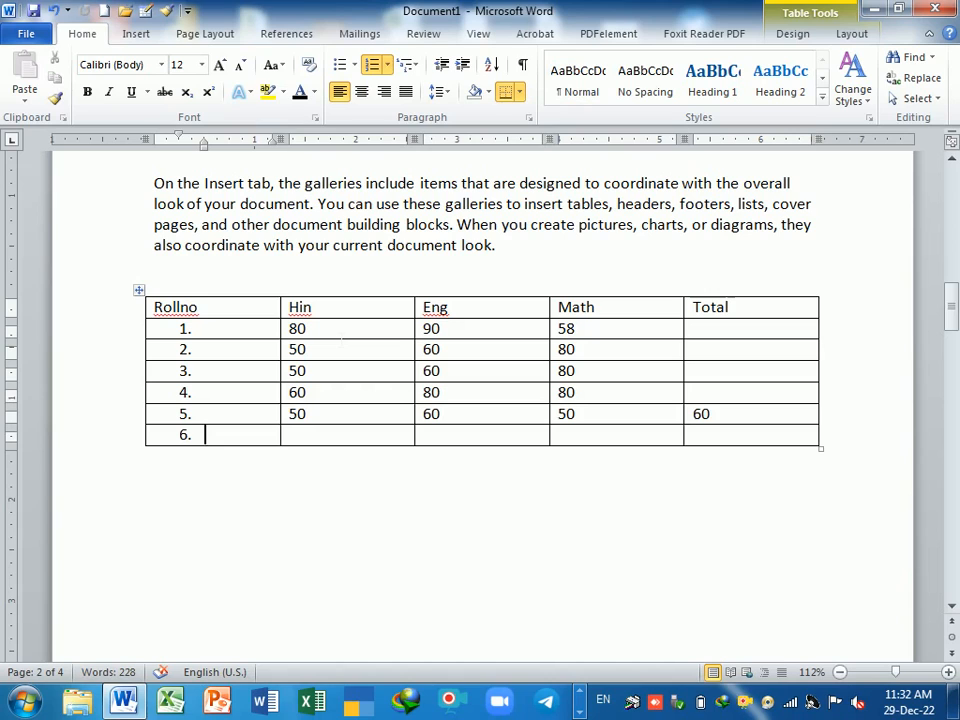
key("Tab")
key("Tab")
key("Tab")
key("Tab")
key("Tab")
key("Tab")
key("Tab")
key("Tab")
key("Tab")
key("Tab")
key("Tab")
key("Tab")
key("Tab")
key("Tab")
key("Tab")
key("Tab")
key("Tab")
key("Tab")
key("Tab")
key("Tab")
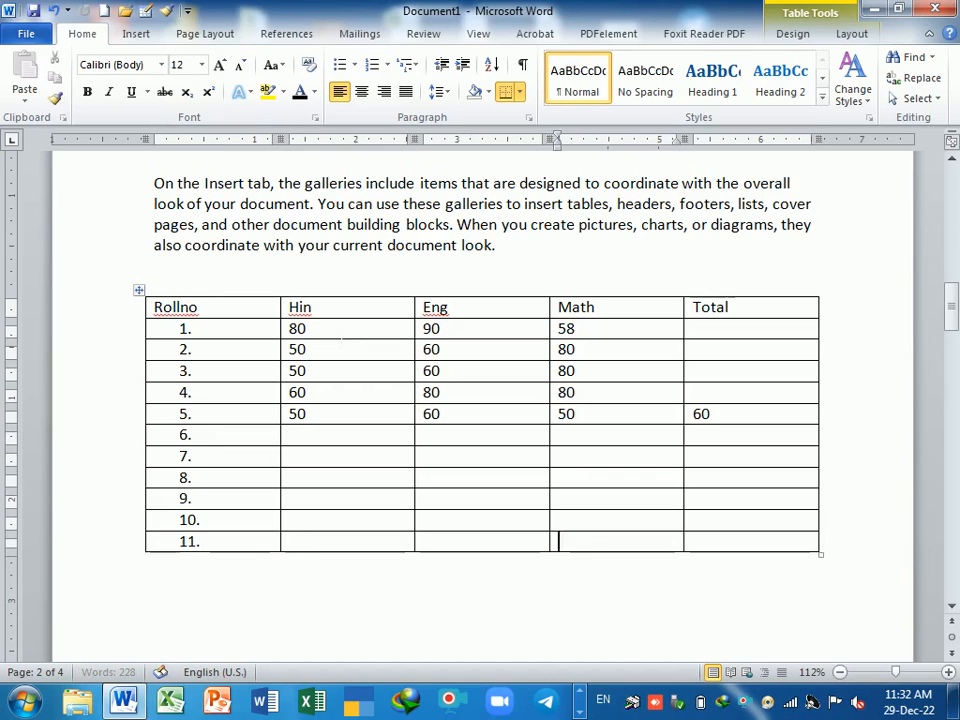
key("Tab")
key("Tab")
key("Tab")
key("Tab")
key("Tab")
key("Tab")
key("Tab")
key("Tab")
key("Tab")
key("Tab")
key("Tab")
key("Tab")
key("Tab")
key("Tab")
key("Tab")
key("Tab")
key("Tab")
key("Tab")
key("Tab")
key("Tab")
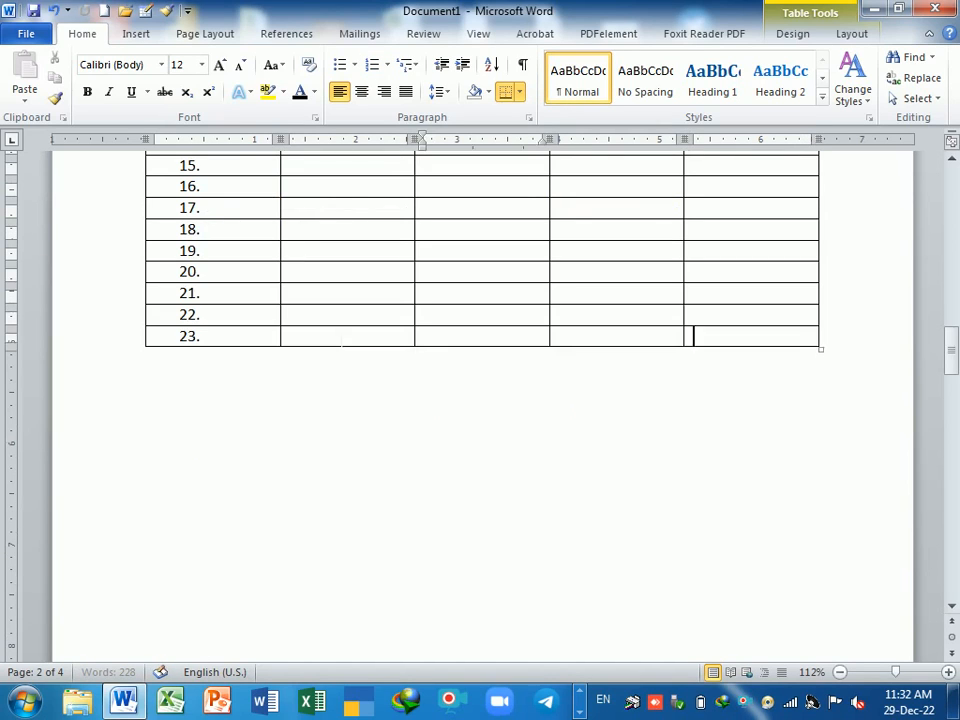
key("Tab")
key("Tab")
key("Tab")
key("Tab")
key("Tab")
key("Tab")
key("Tab")
key("Tab")
key("Tab")
key("Tab")
key("Tab")
key("Tab")
key("Tab")
key("Tab")
key("Tab")
key("Tab")
key("Tab")
key("Tab")
key("Tab")
key("Tab")
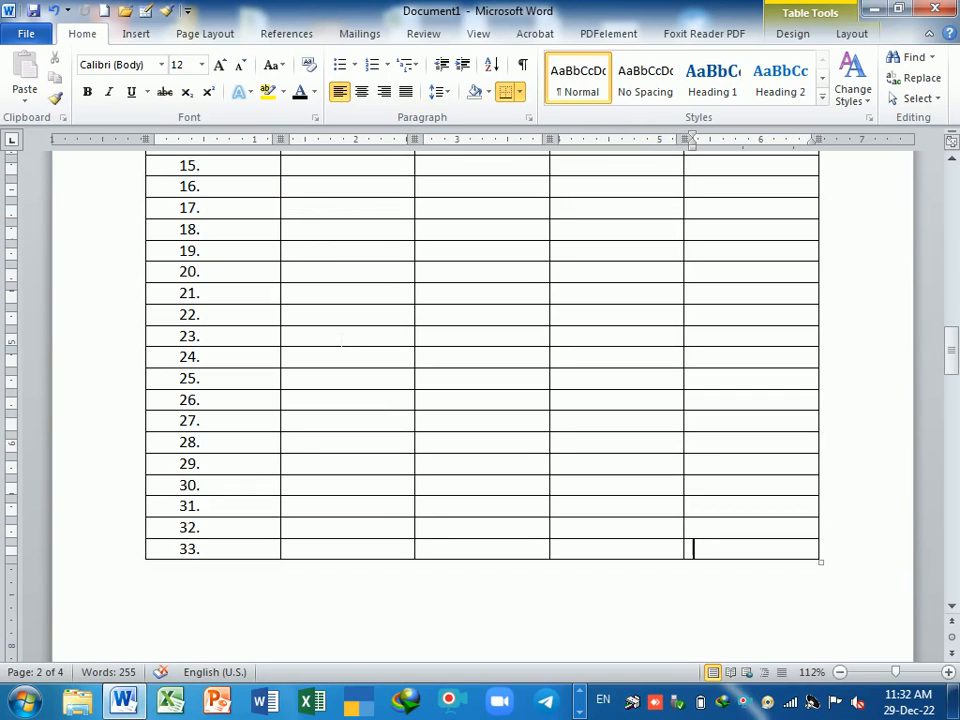
scroll(520, 412, "up", 8)
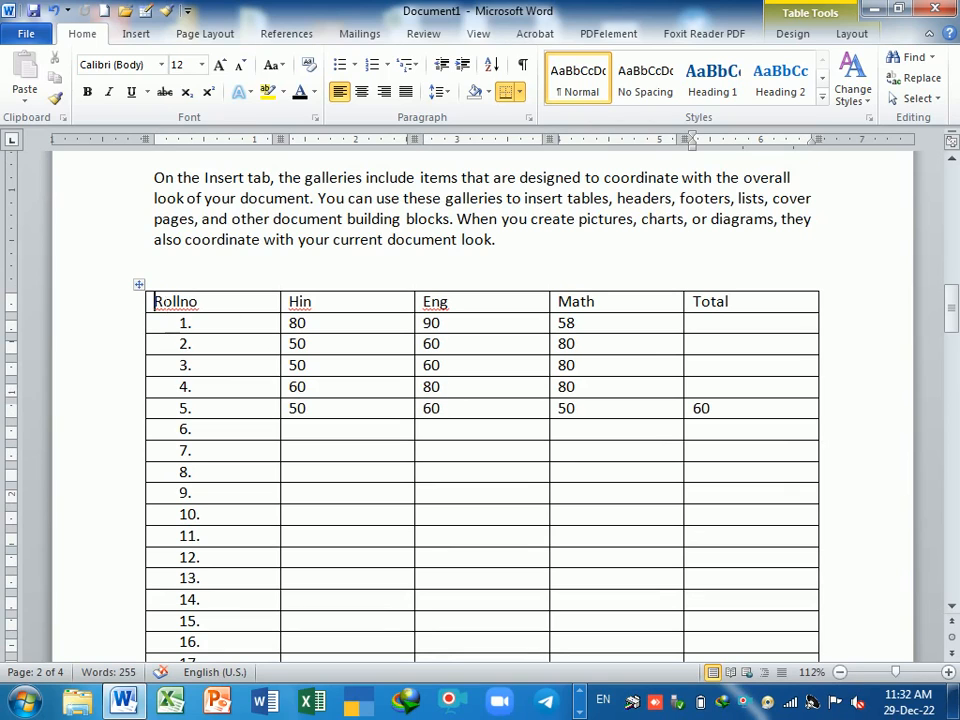
left_click_drag(155, 301, 726, 312)
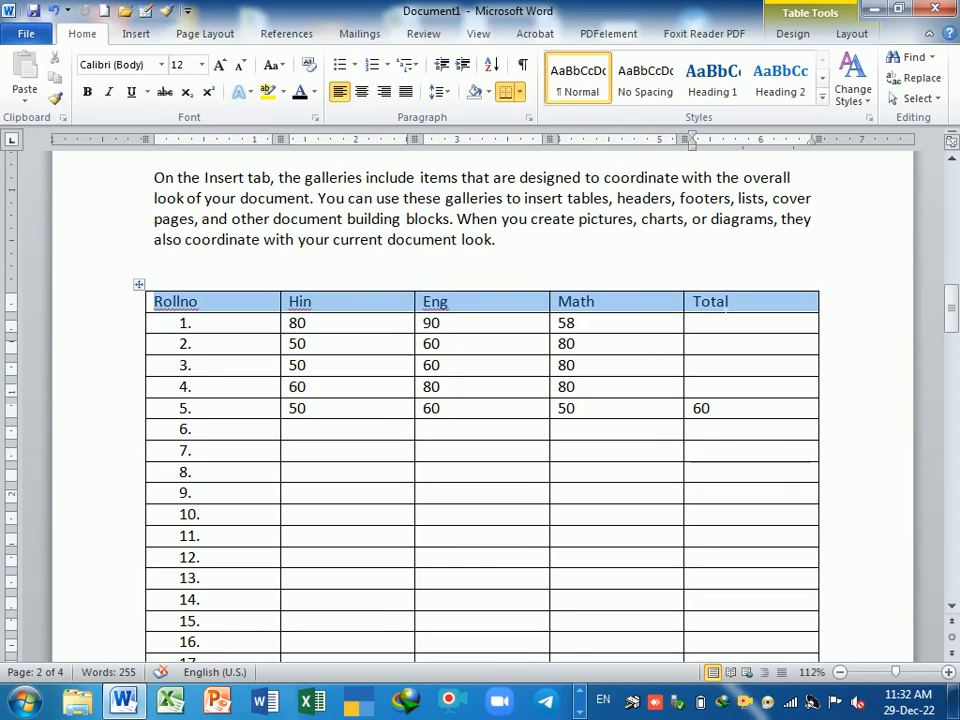
left_click(536, 454)
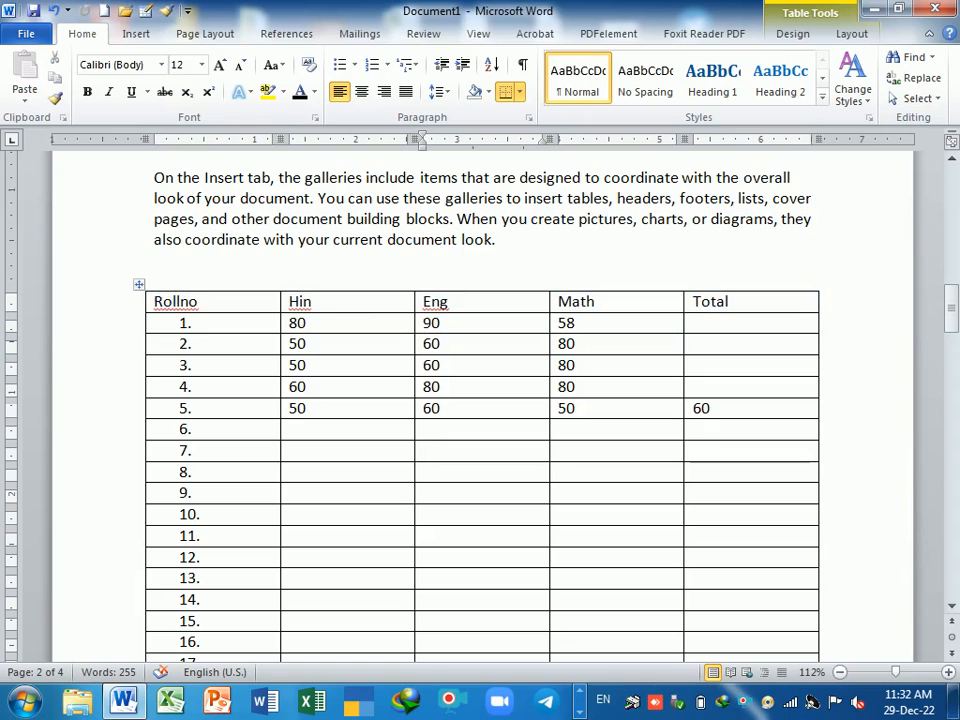
Step: Review the marks table from the header row down to the last numbered blank row
scroll(567, 508, "down", 4)
scroll(564, 499, "down", 3)
scroll(542, 510, "up", 3)
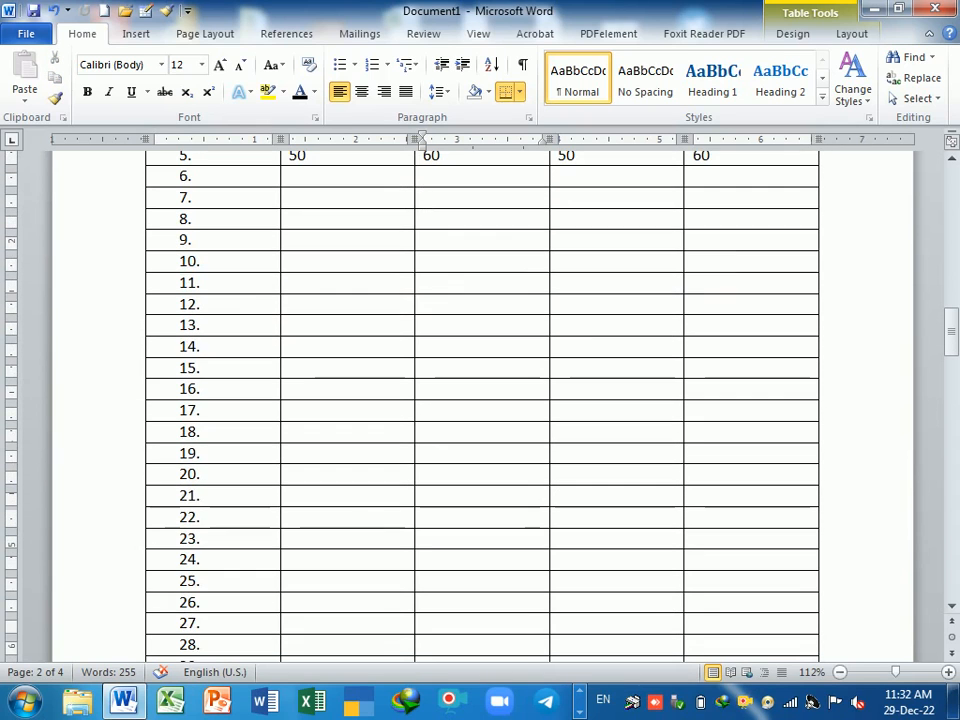
scroll(480, 400, "up", 3)
scroll(480, 400, "up", 1)
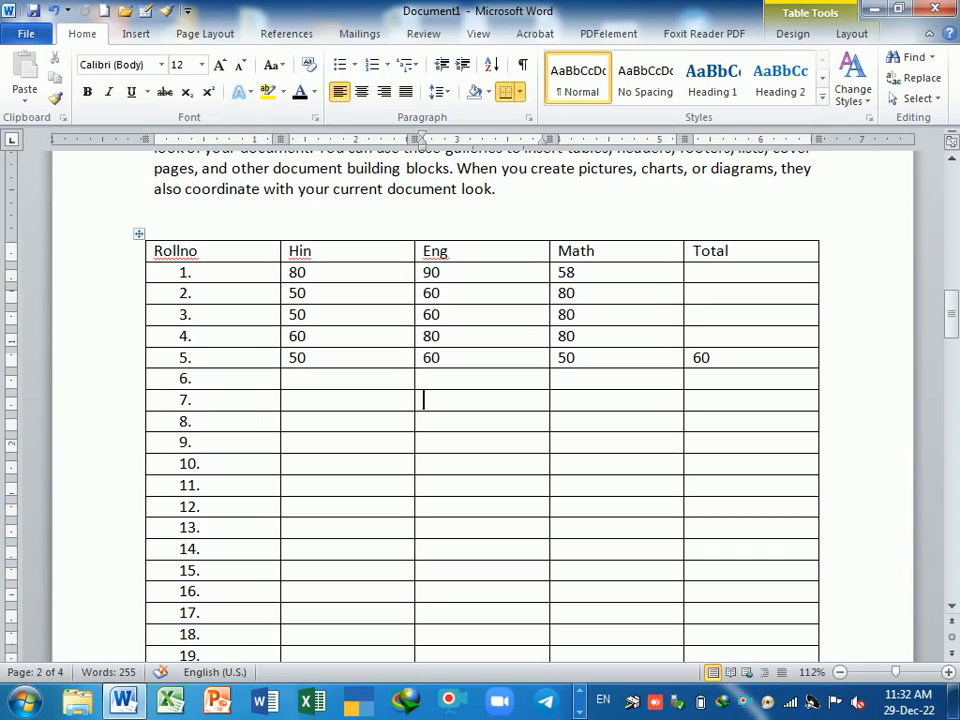
scroll(480, 400, "down", 5)
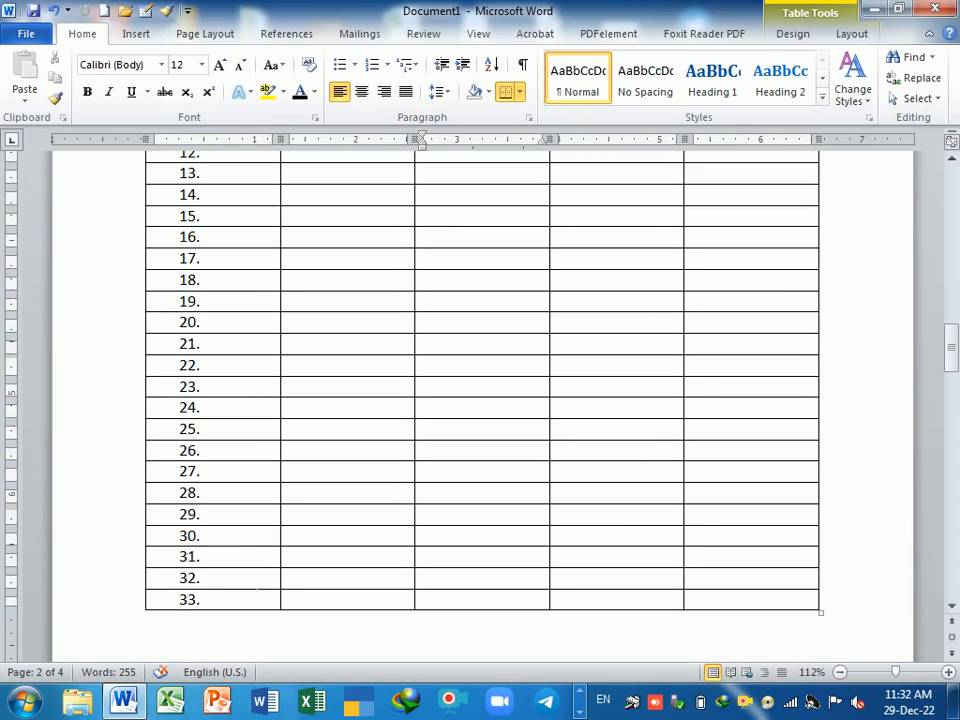
left_click(262, 602)
scroll(480, 400, "up", 10)
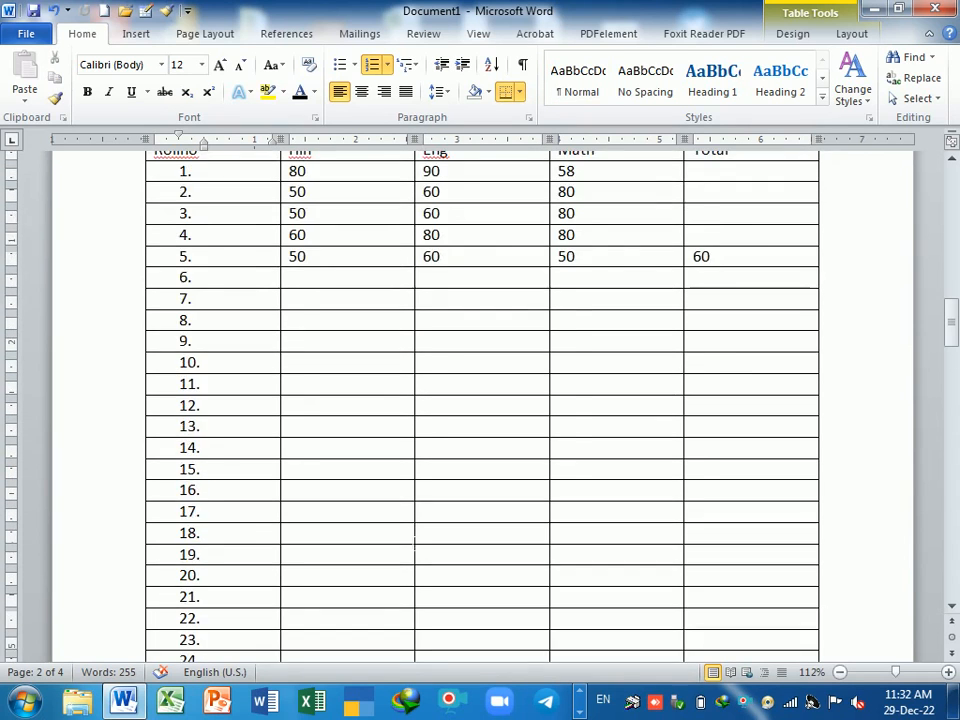
double_click(436, 403)
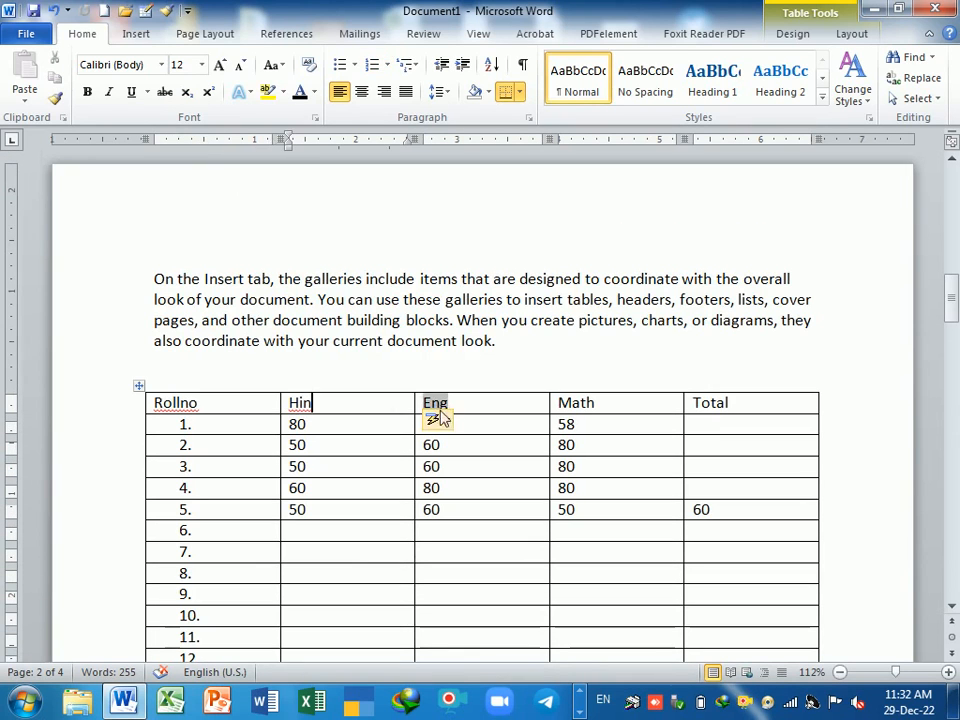
left_click(449, 403)
left_click(671, 406)
left_click(763, 406)
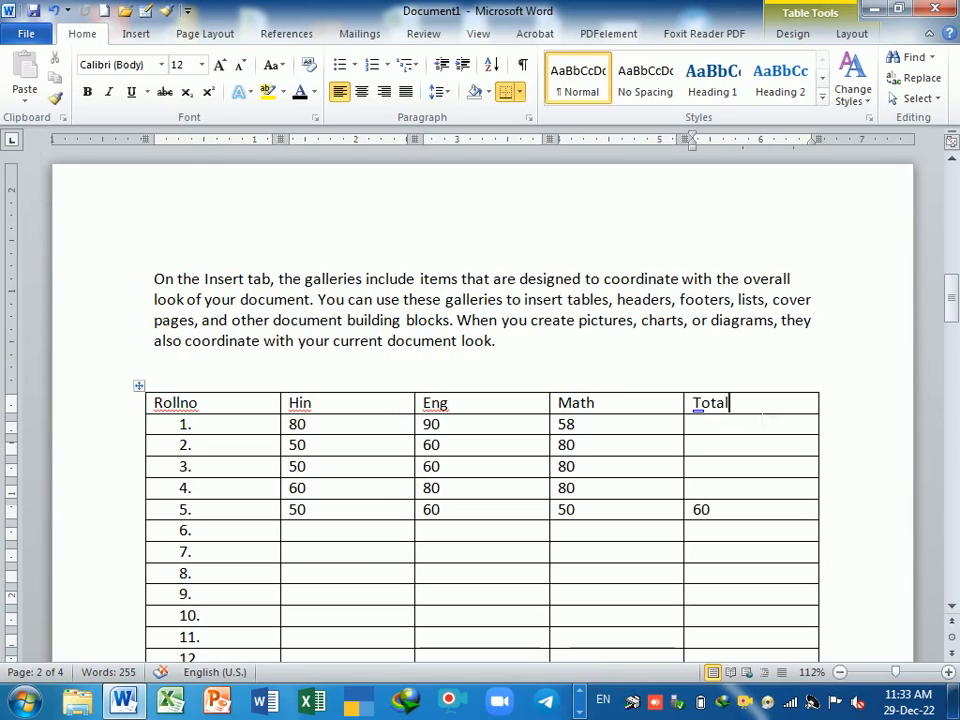
scroll(586, 455, "down", 1)
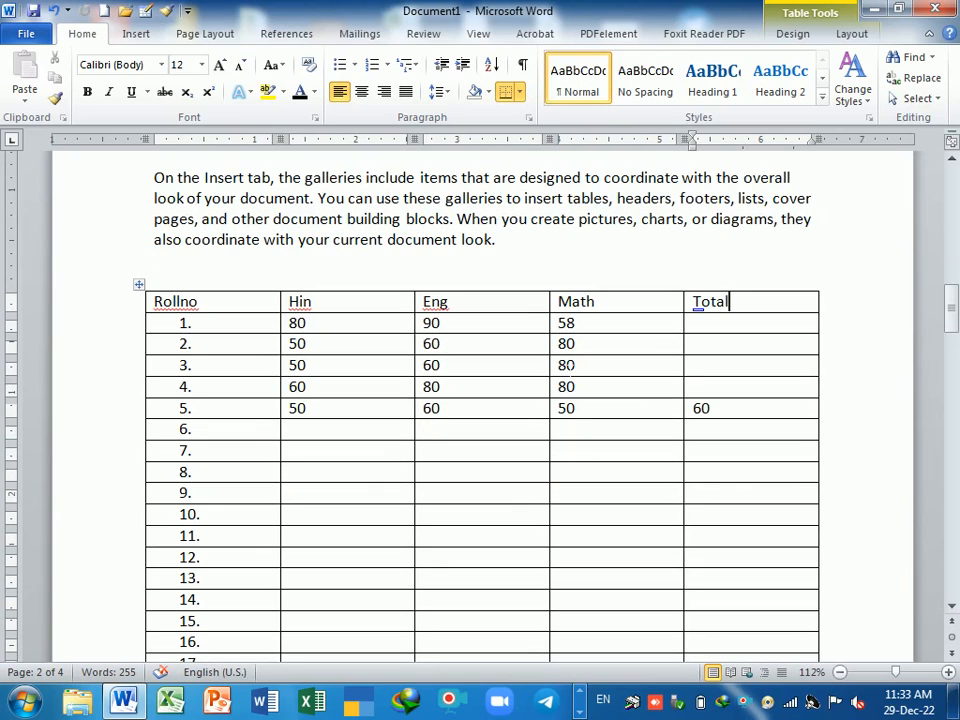
Step: Clear the Total value in the row of roll number 5
left_click(712, 409)
key("BackSpace")
key("BackSpace")
Step: Delete the entire blank rows from roll number 6 through roll number 33
scroll(396, 604, "down", 5)
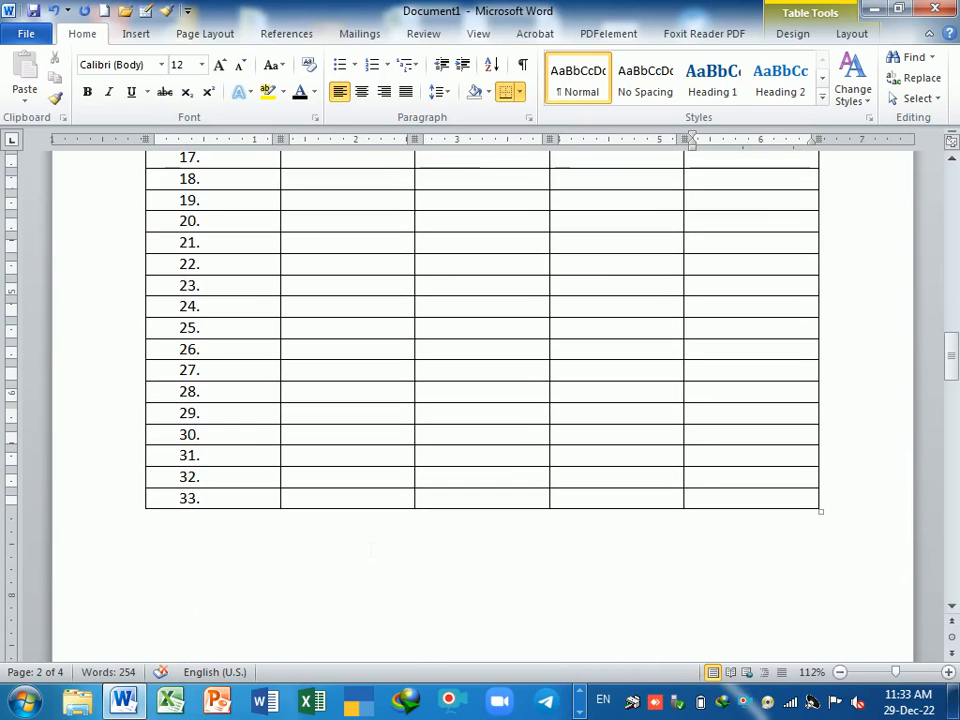
scroll(471, 534, "up", 6)
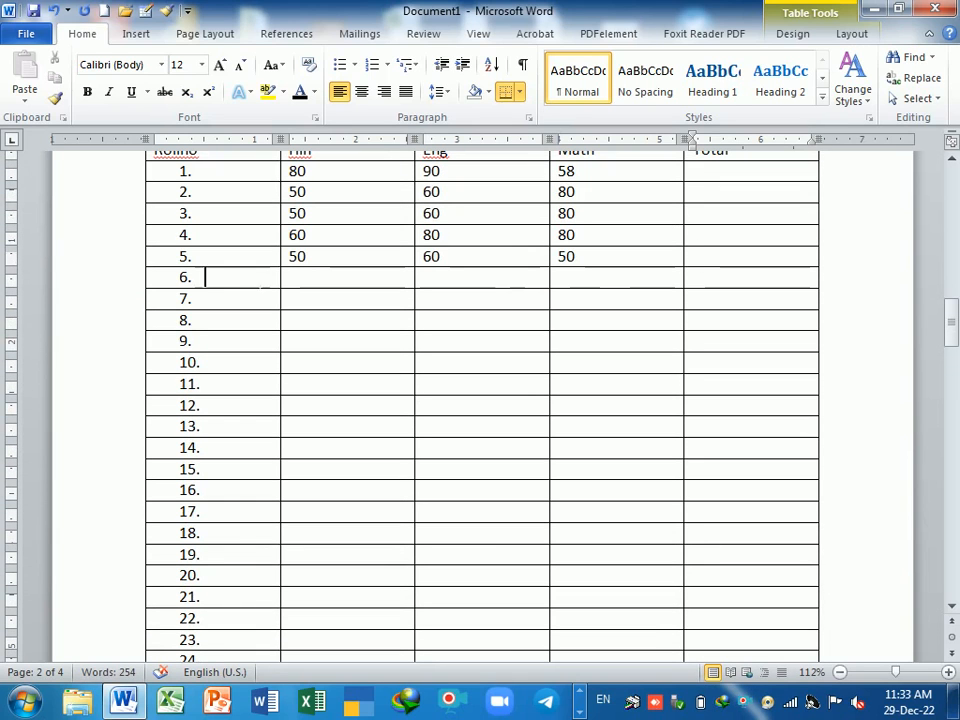
left_click_drag(205, 277, 800, 557)
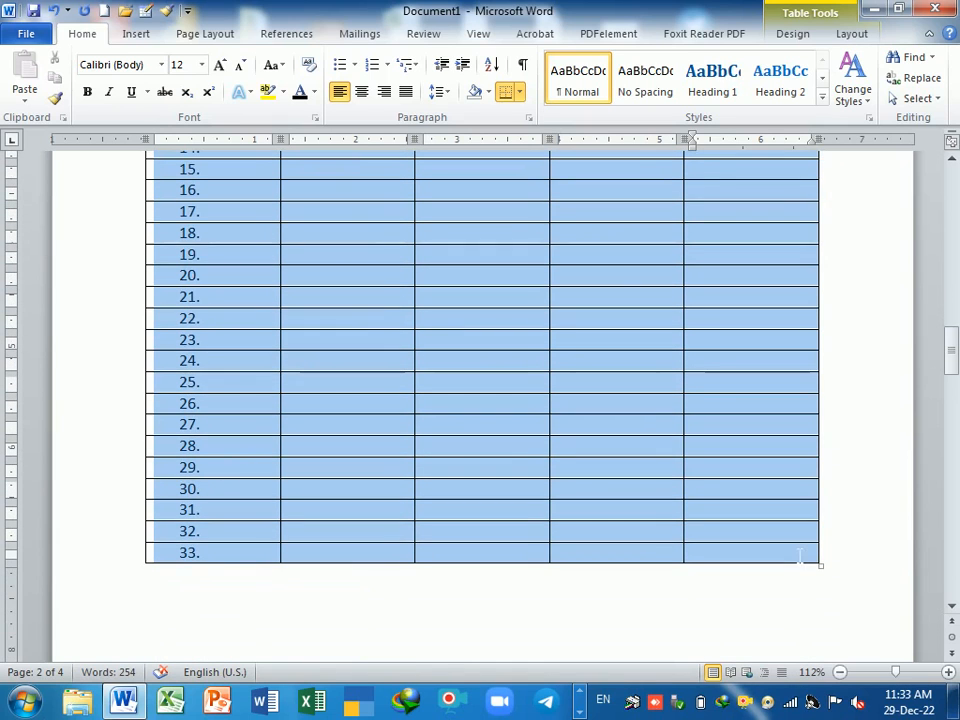
right_click(739, 429)
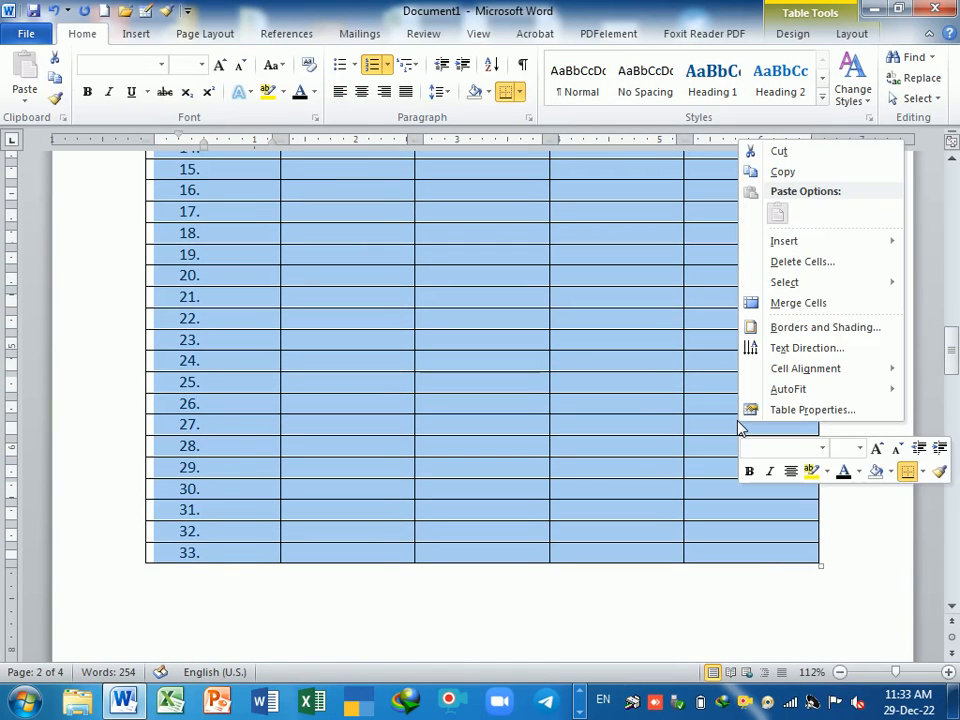
left_click(800, 262)
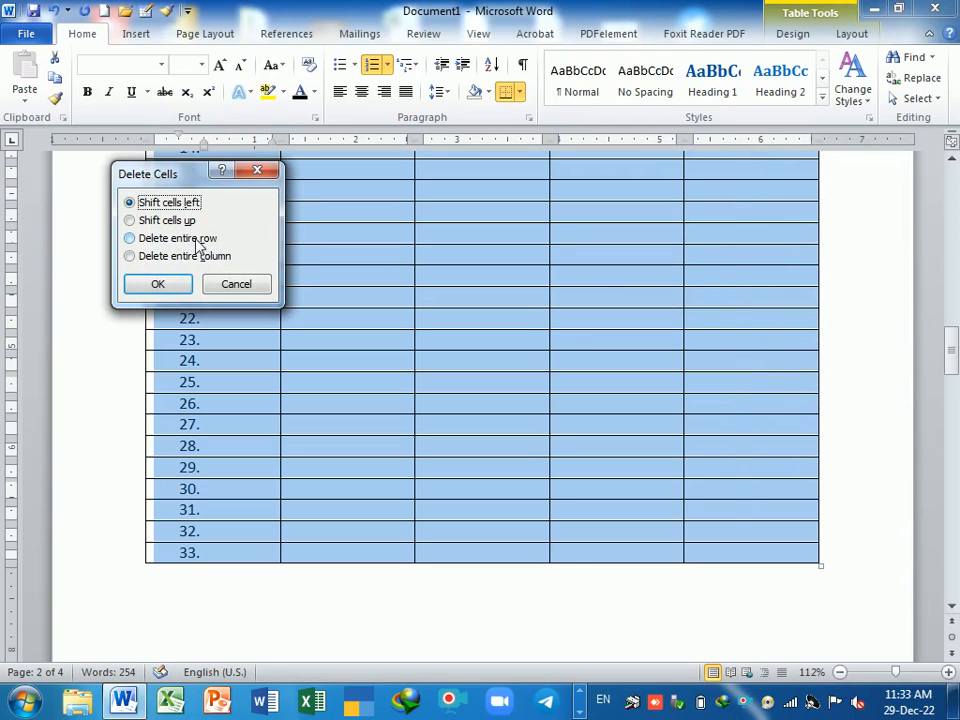
left_click(178, 238)
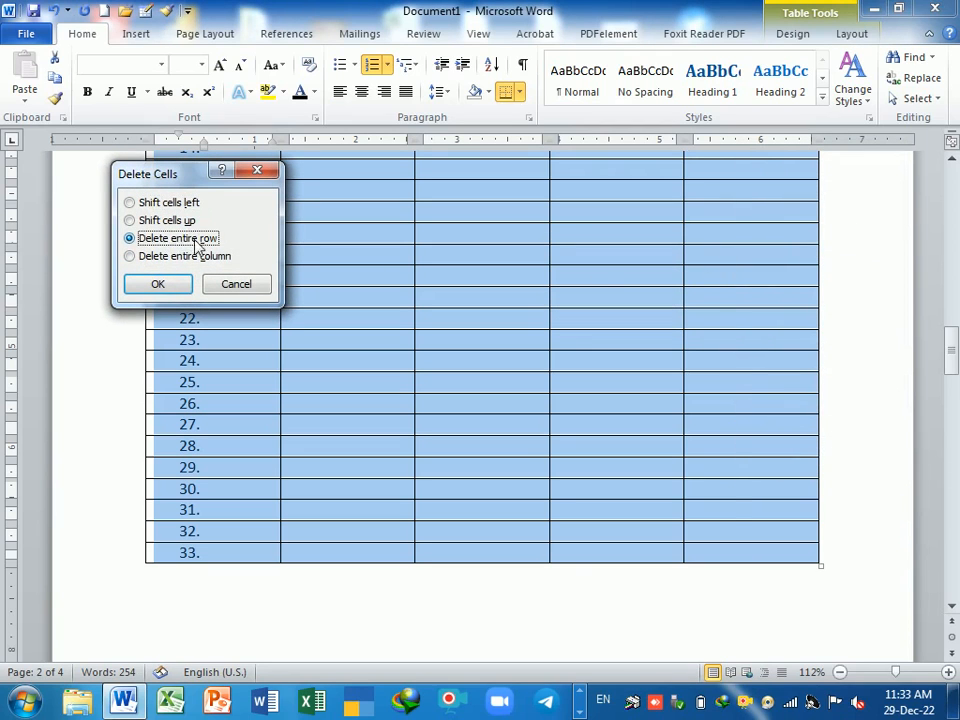
left_click(150, 286)
scroll(405, 447, "down", 3)
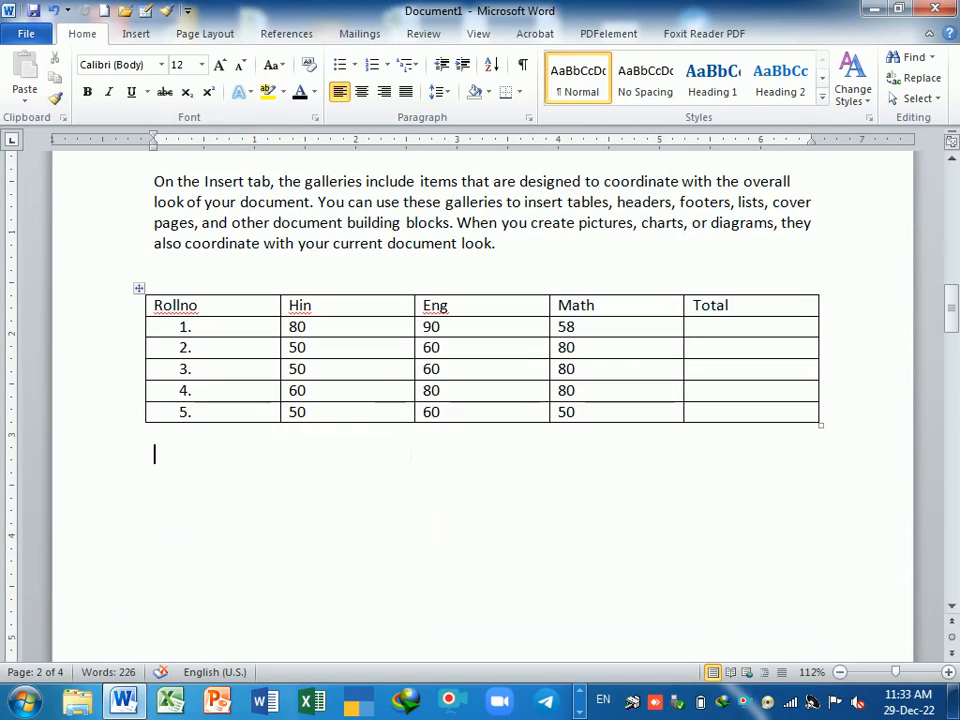
Step: Add a row for roll number 6 with Hin 50, Eng 60 and Math 50
left_click(722, 415)
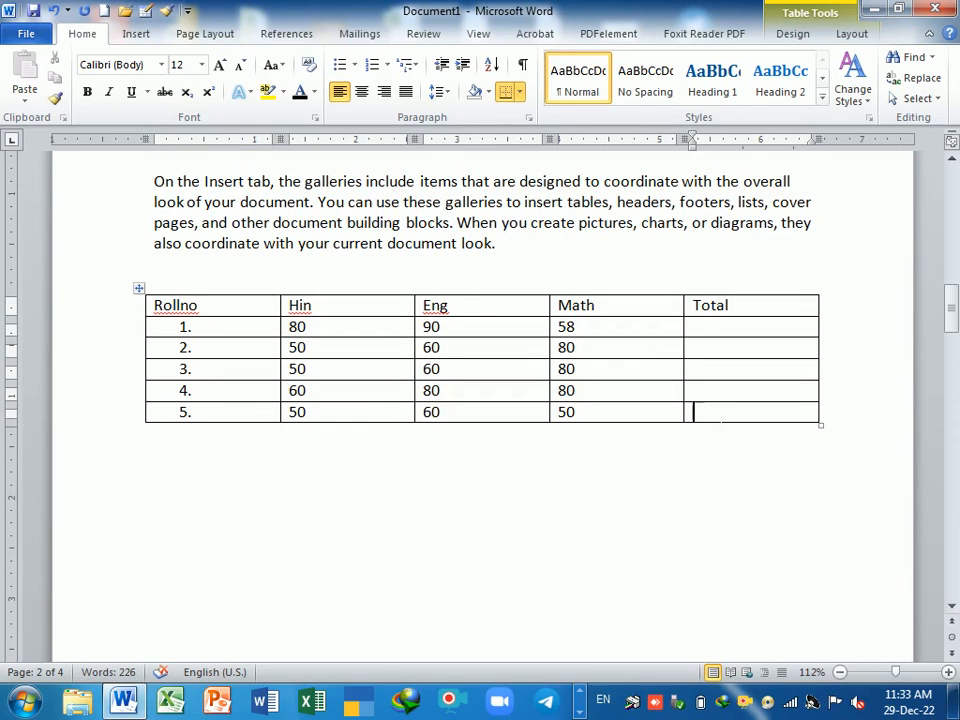
key("Tab")
key("Tab")
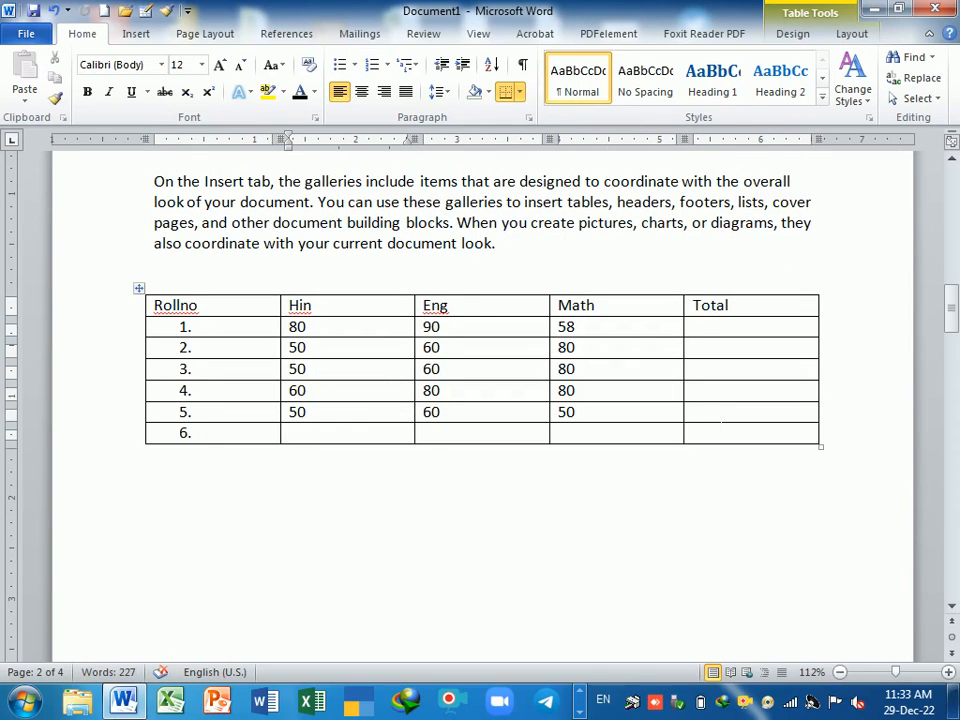
type("50")
key("Tab")
type("60")
key("Tab")
type("50")
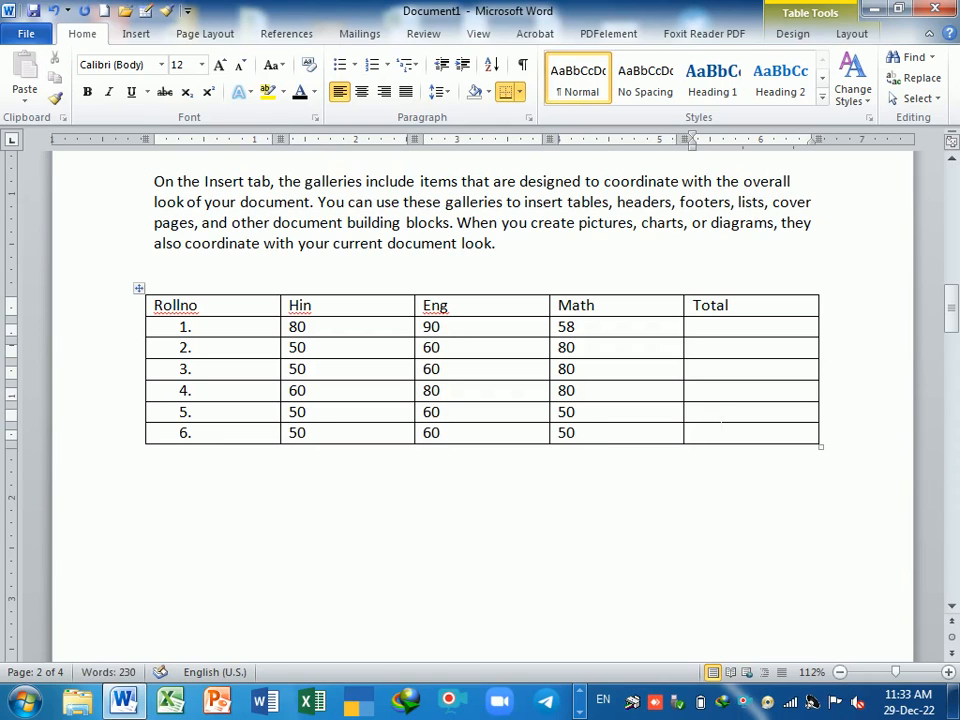
Step: Add a row for roll number 7 with Hin 80, Eng 90 and Math 50, followed by a blank row for roll number 8
key("Tab")
key("Tab")
type("80")
key("Tab")
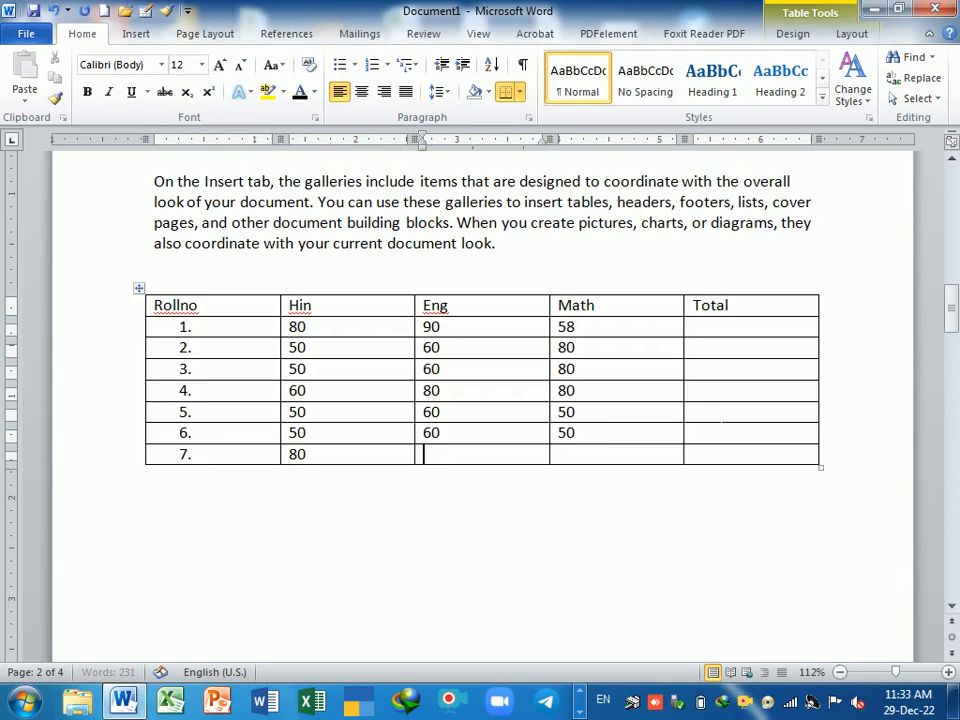
type("90")
key("Tab")
type("50")
key("Tab")
key("Tab")
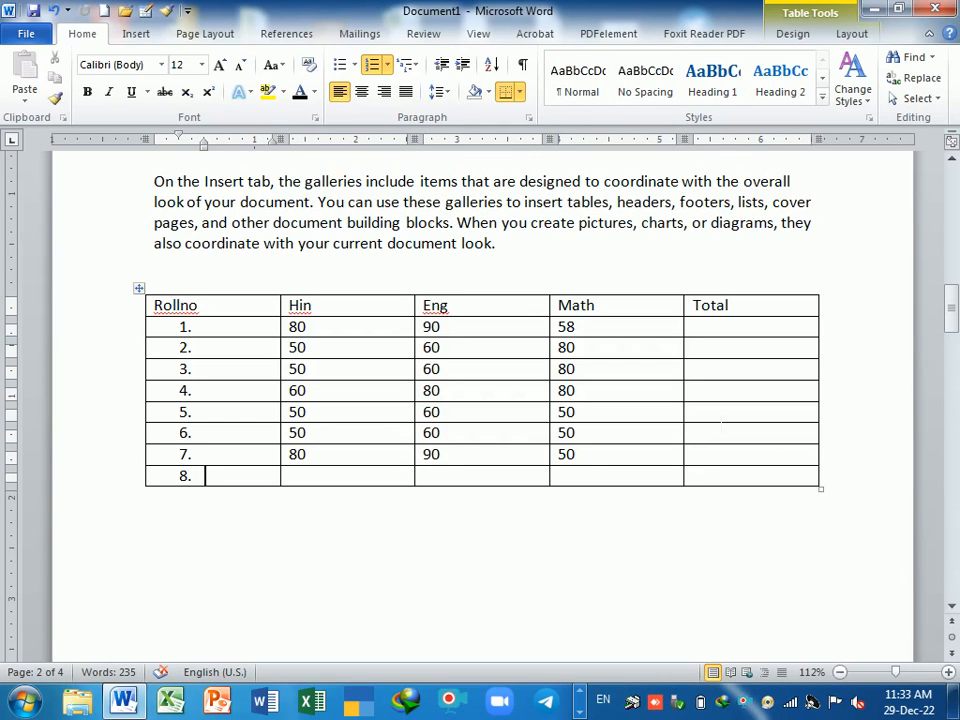
Step: Try inserting a blank row directly below roll number 3, and undo the insertion
left_click(833, 378)
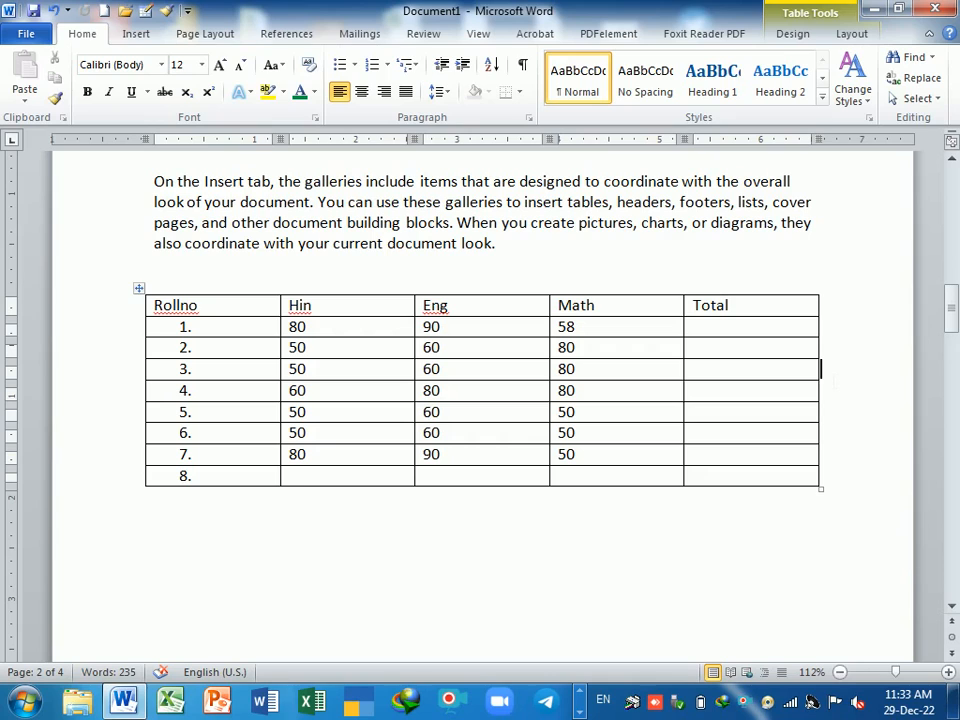
key("Return")
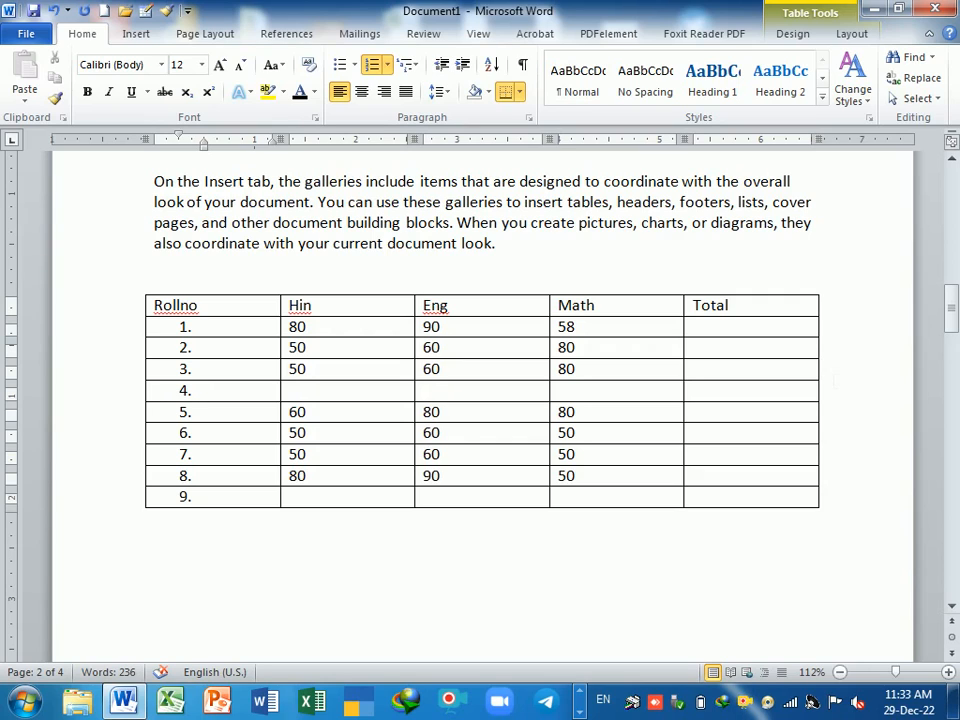
key("ctrl+z")
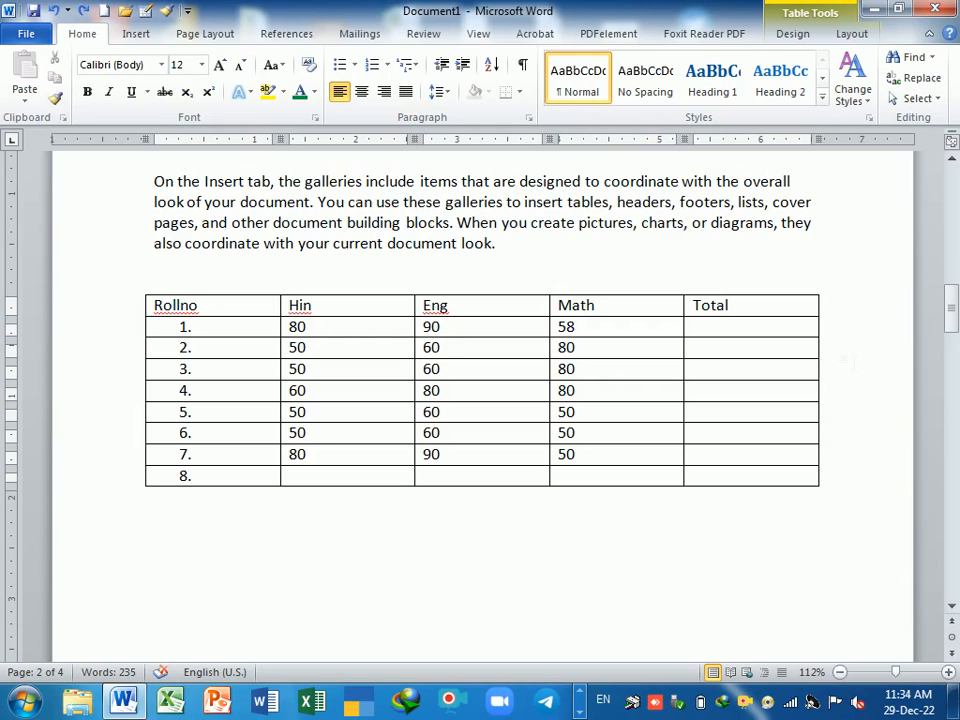
Step: Insert a blank row below the header row and make it taller with several empty lines in its Rollno cell
key("Return")
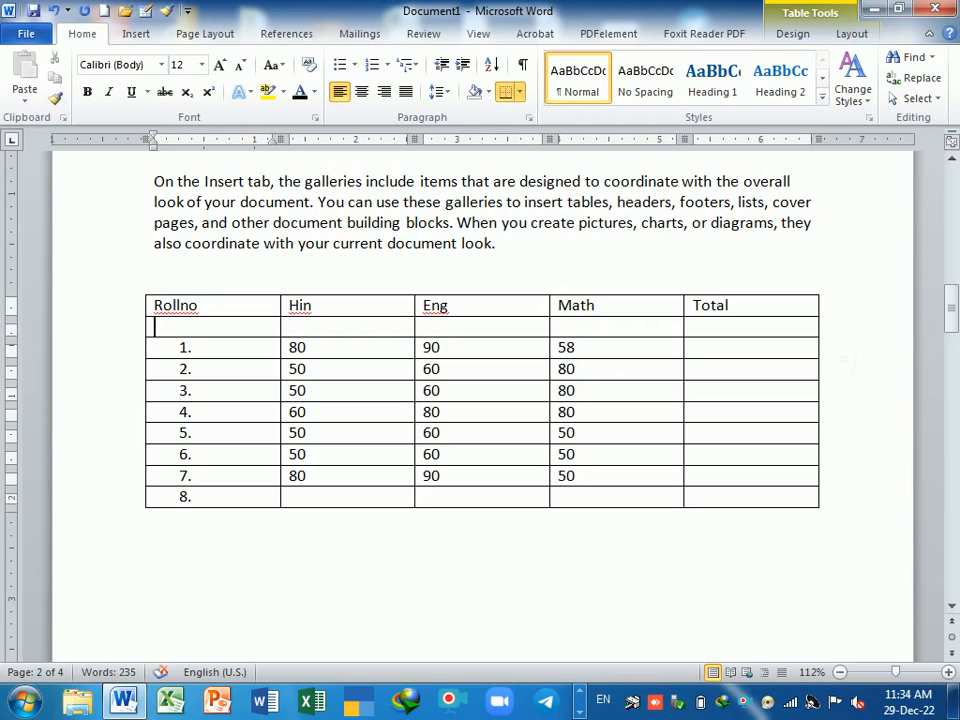
key("Return")
key("Return")
key("Return")
key("Return")
key("Return")
key("Return")
key("Return")
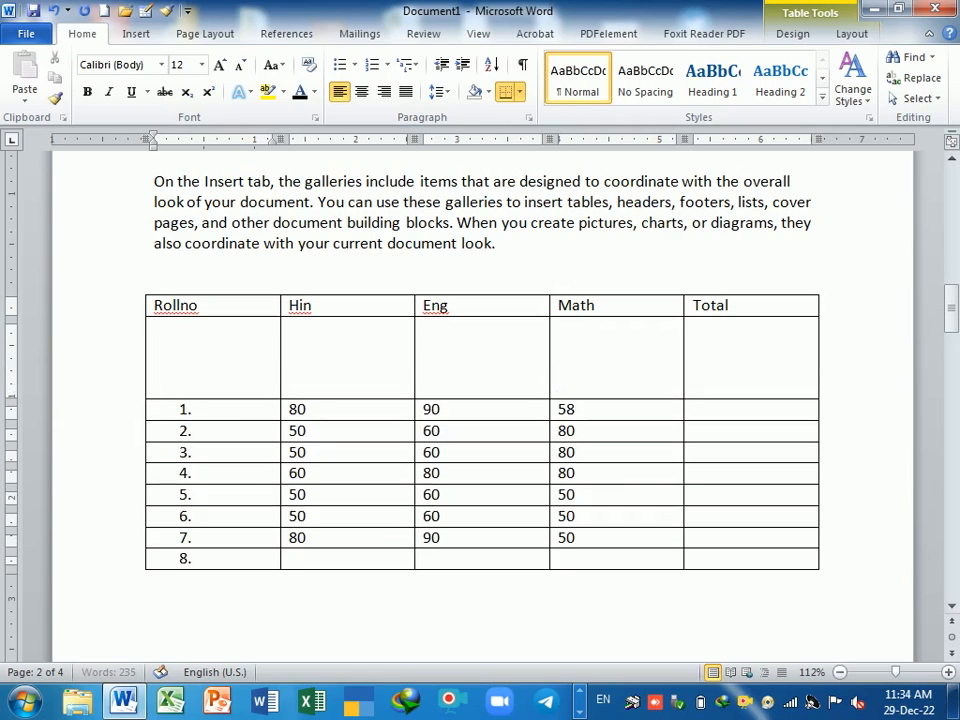
key("Return")
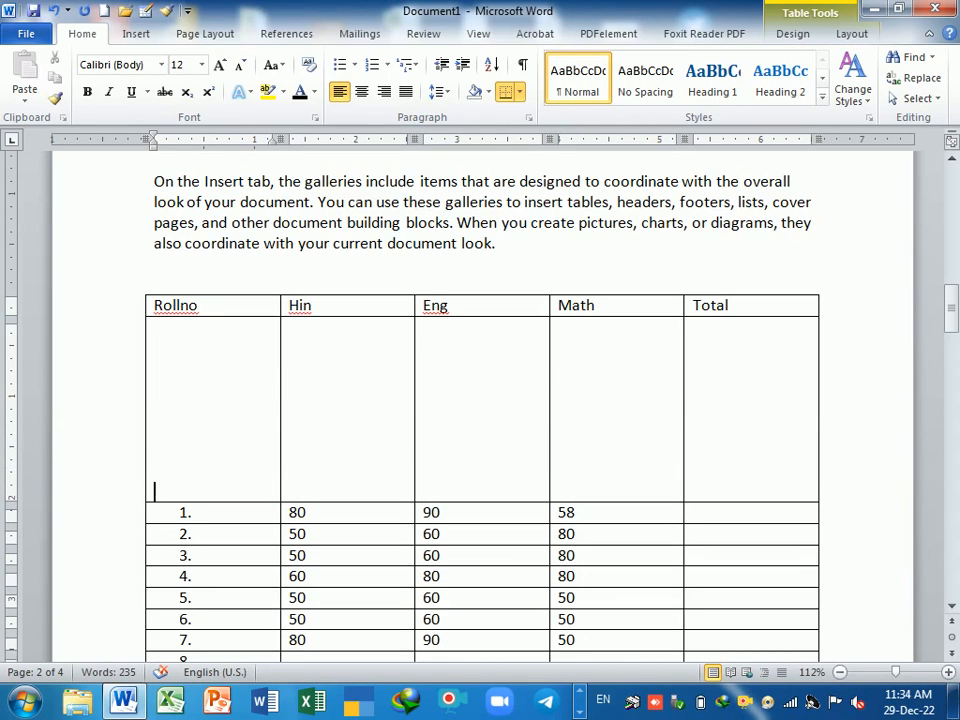
Step: Remove the extra empty lines from the blank row's Rollno cell and add one line break in its Total cell
key("BackSpace")
key("BackSpace")
key("BackSpace")
key("BackSpace")
key("BackSpace")
key("BackSpace")
key("BackSpace")
key("BackSpace")
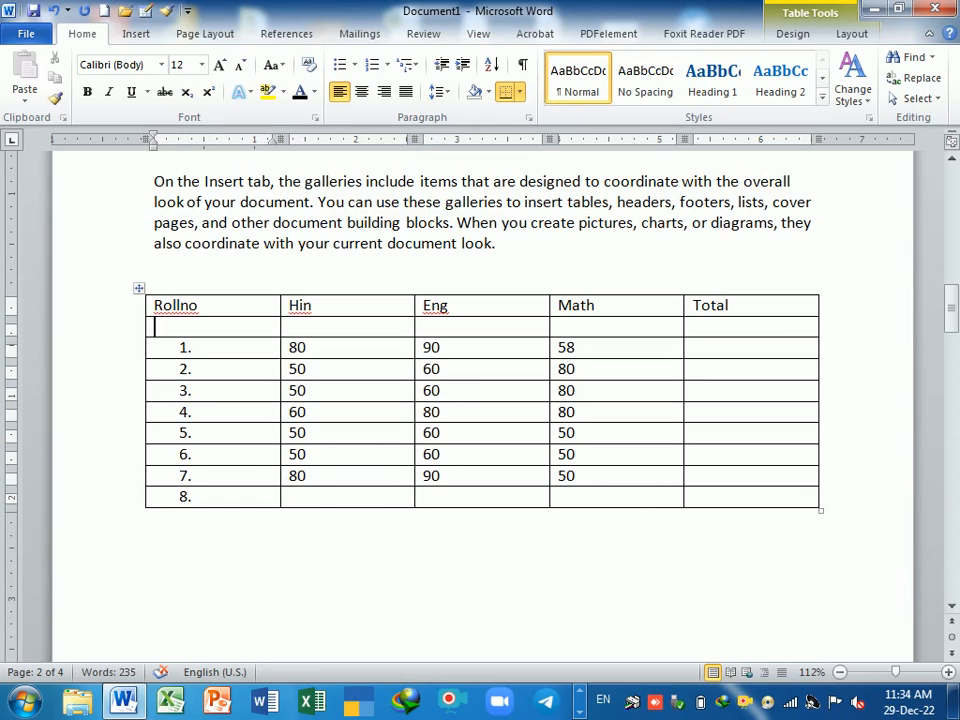
left_click(752, 329)
key("Return")
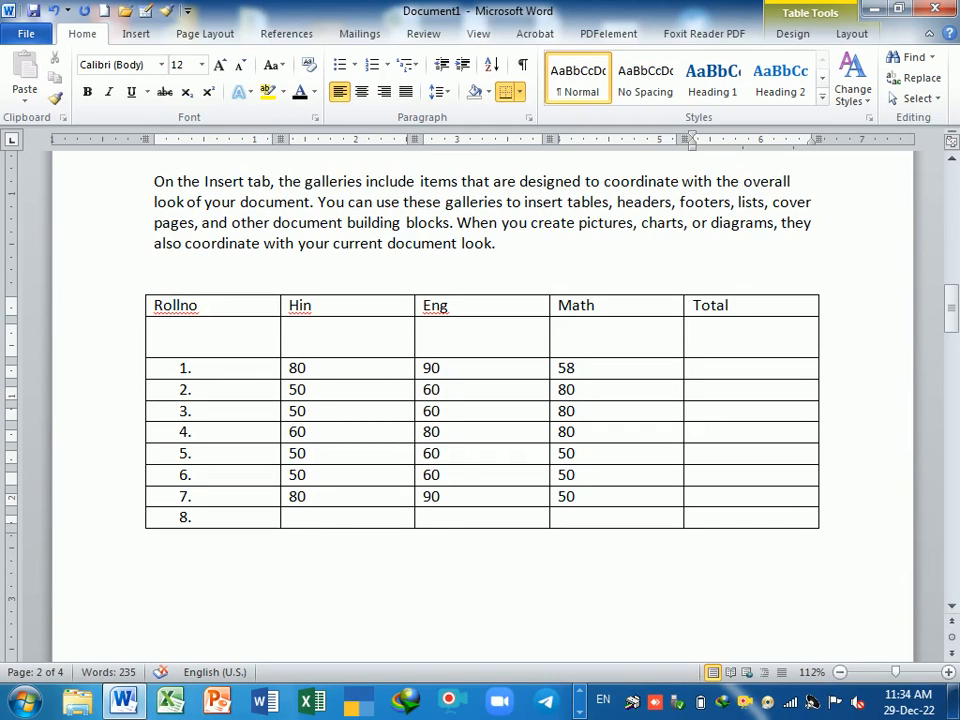
Step: Advance cell by cell past the end of the table to append a blank row for roll number 9
key("Tab")
key("Tab")
key("Tab")
key("Tab")
key("Tab")
key("Tab")
key("Tab")
key("Tab")
key("Tab")
key("Tab")
key("Tab")
key("Tab")
key("Tab")
key("Tab")
key("Tab")
key("Tab")
key("Tab")
key("Tab")
key("Tab")
key("Tab")
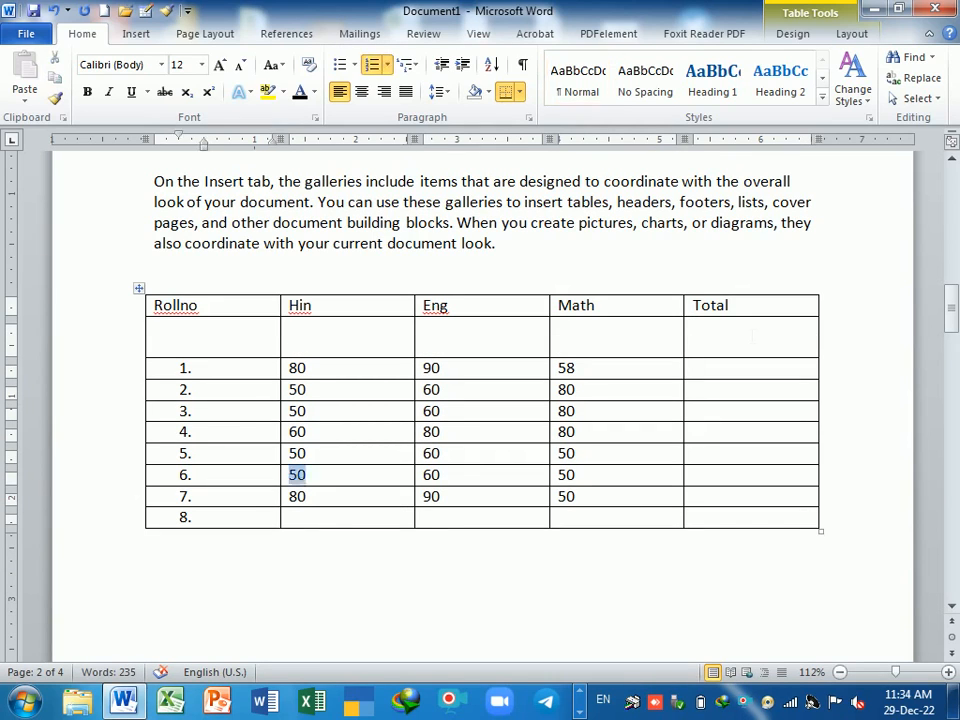
key("Tab")
key("Tab")
key("Tab")
key("Tab")
key("Tab")
key("Tab")
key("Tab")
key("Tab")
key("Tab")
key("Tab")
key("Tab")
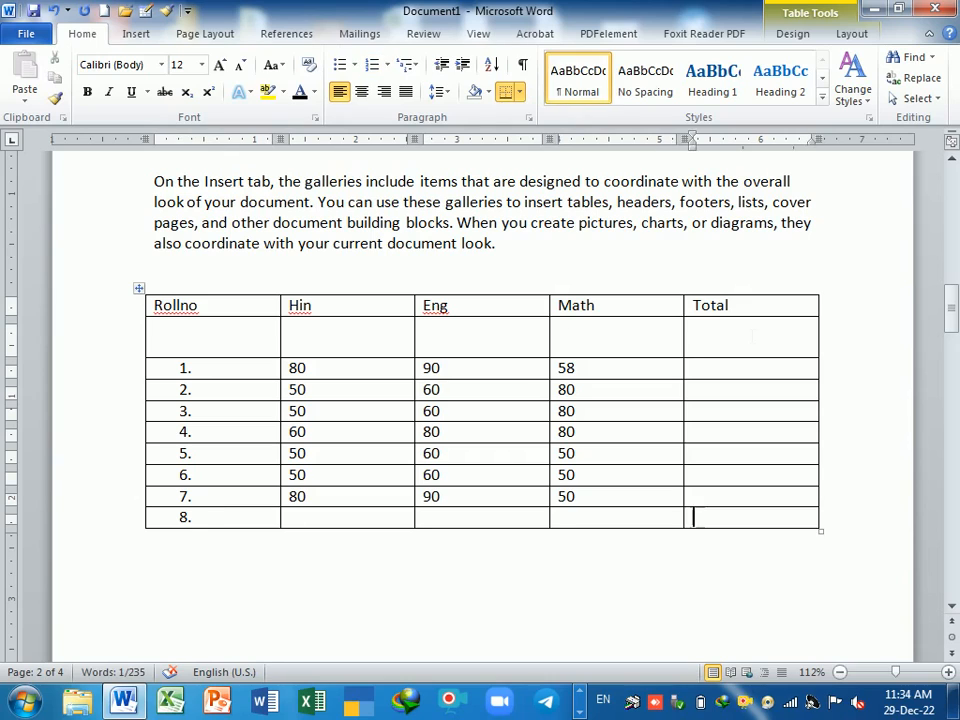
key("Tab")
key("Tab")
key("Tab")
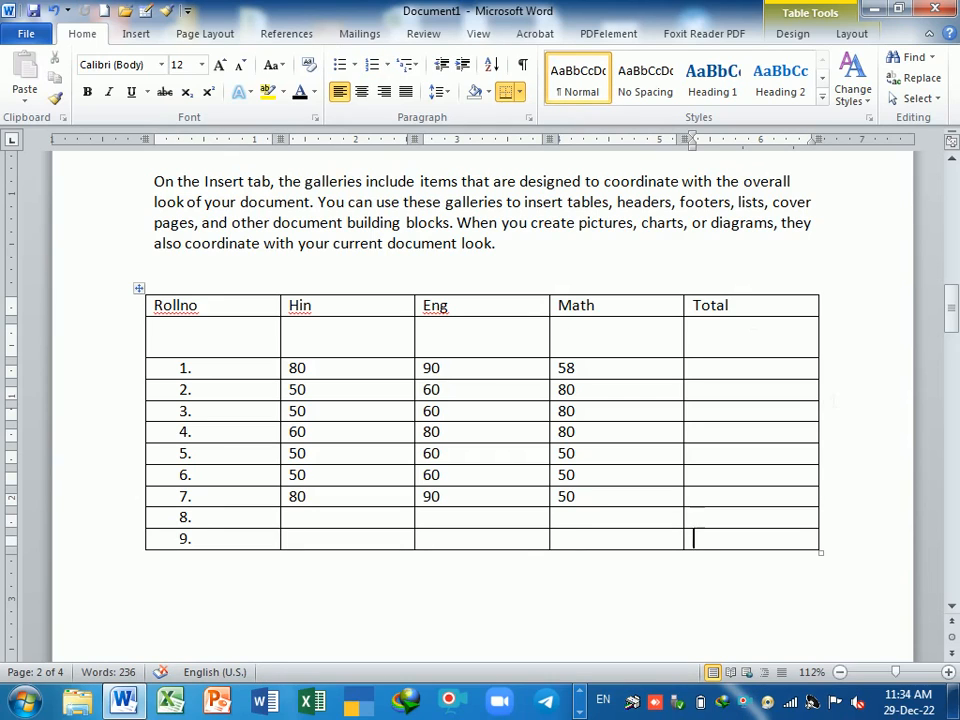
Step: Try inserting a blank row directly below roll number 2, and undo the insertion
left_click(821, 390)
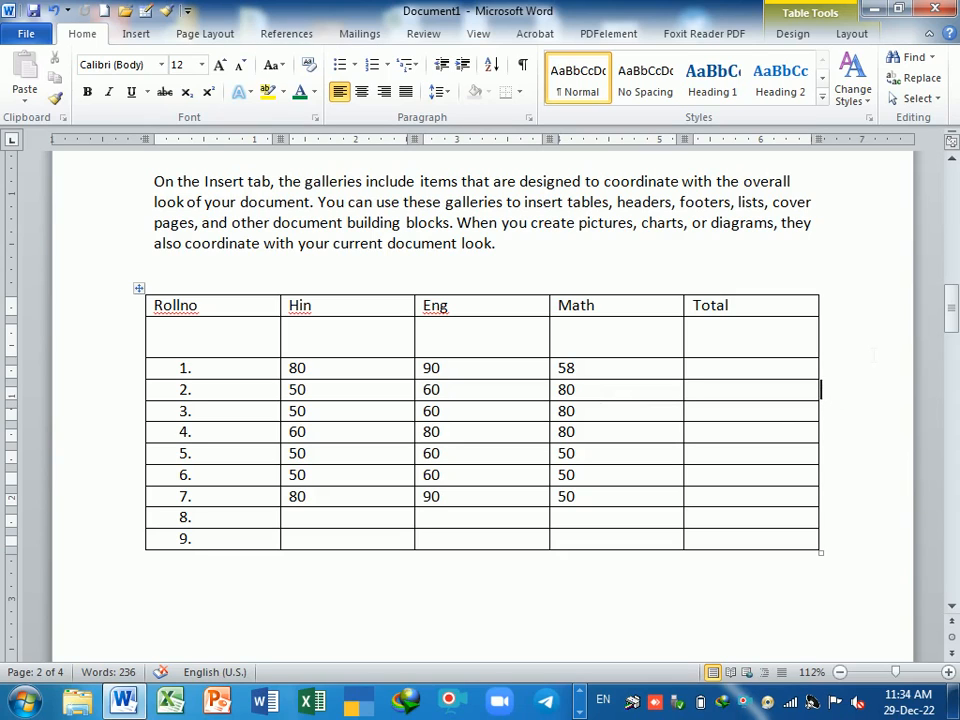
key("Return")
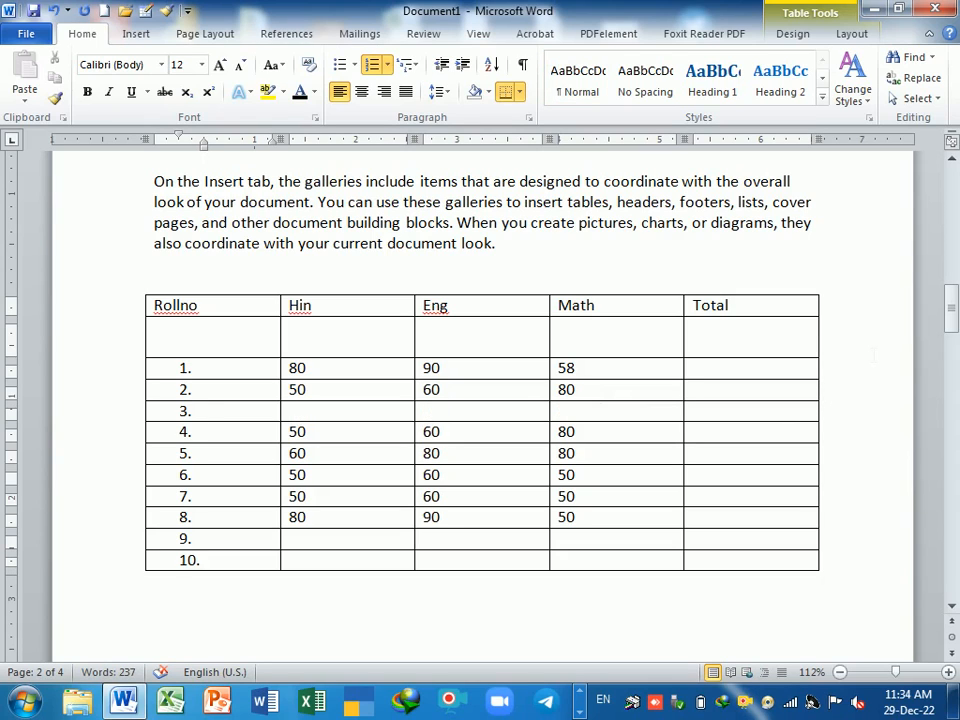
key("ctrl+z")
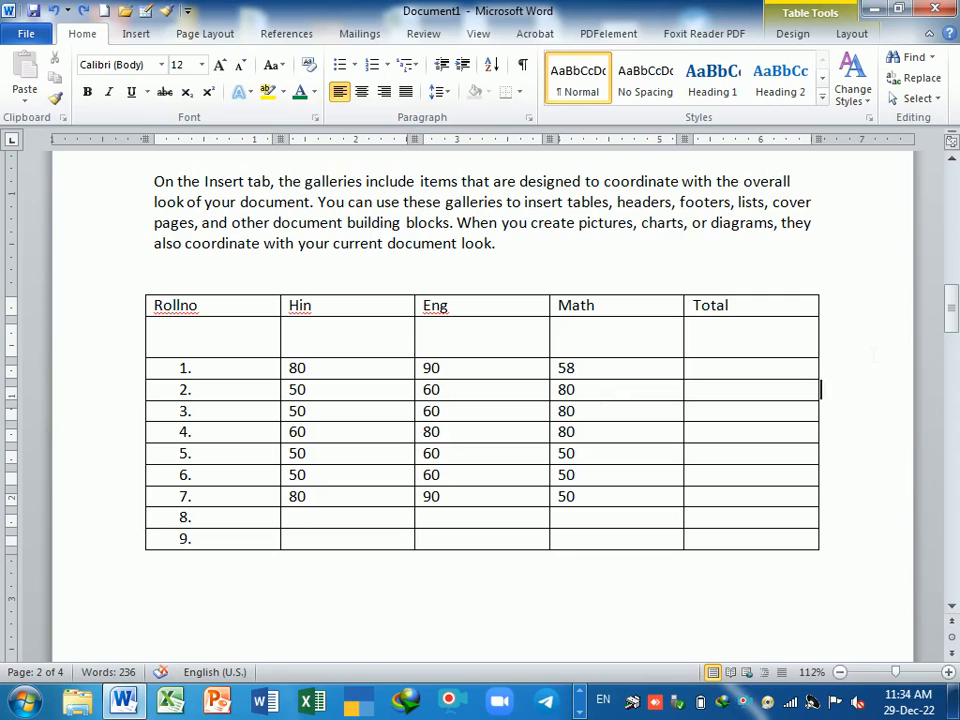
Step: Try adding line breaks in the Total cell of roll number 2, and remove them again
left_click(745, 399)
key("Return")
key("Return")
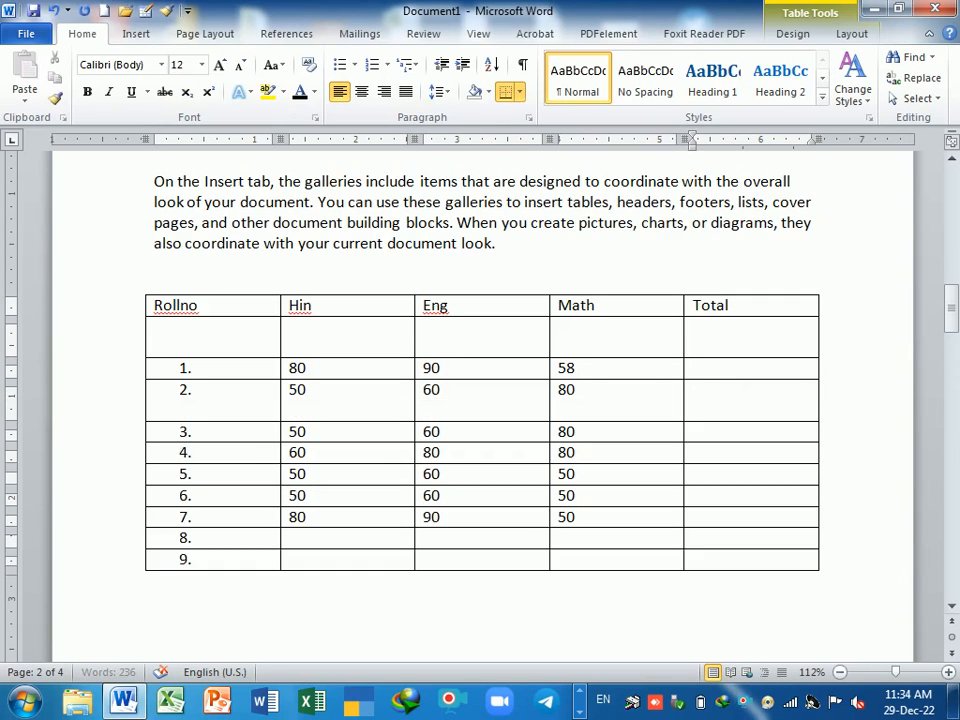
key("BackSpace")
key("BackSpace")
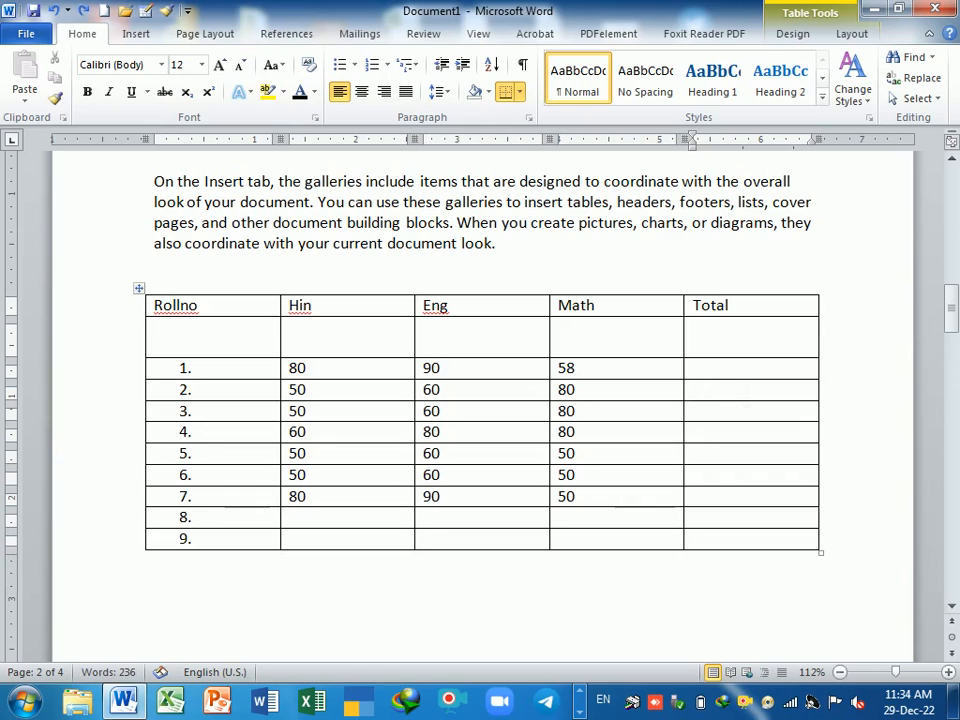
Step: Advance cell by cell past the end of the table to append a blank row for roll number 10
key("Tab")
key("Tab")
key("Tab")
key("Tab")
key("Tab")
key("Tab")
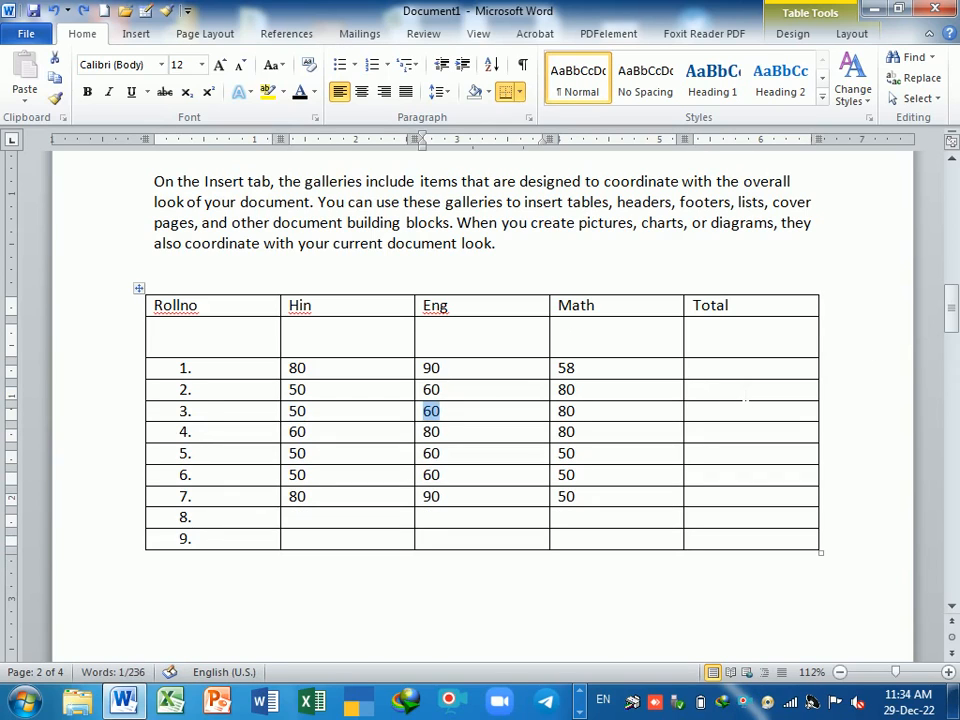
key("Tab")
key("Tab")
key("Tab")
key("Tab")
key("Tab")
key("Tab")
key("Tab")
key("Tab")
key("Tab")
key("Tab")
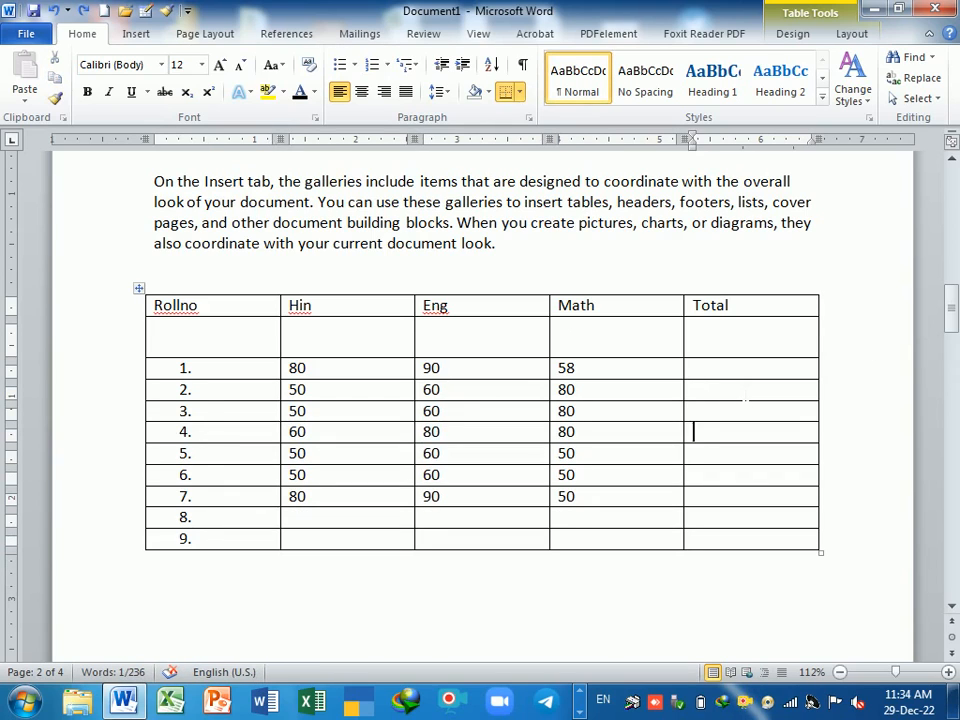
key("Tab")
key("Tab")
key("Tab")
key("Tab")
key("Tab")
key("Tab")
key("Tab")
key("Tab")
key("Tab")
key("Tab")
key("Tab")
key("Tab")
key("Tab")
key("Tab")
key("Tab")
key("Tab")
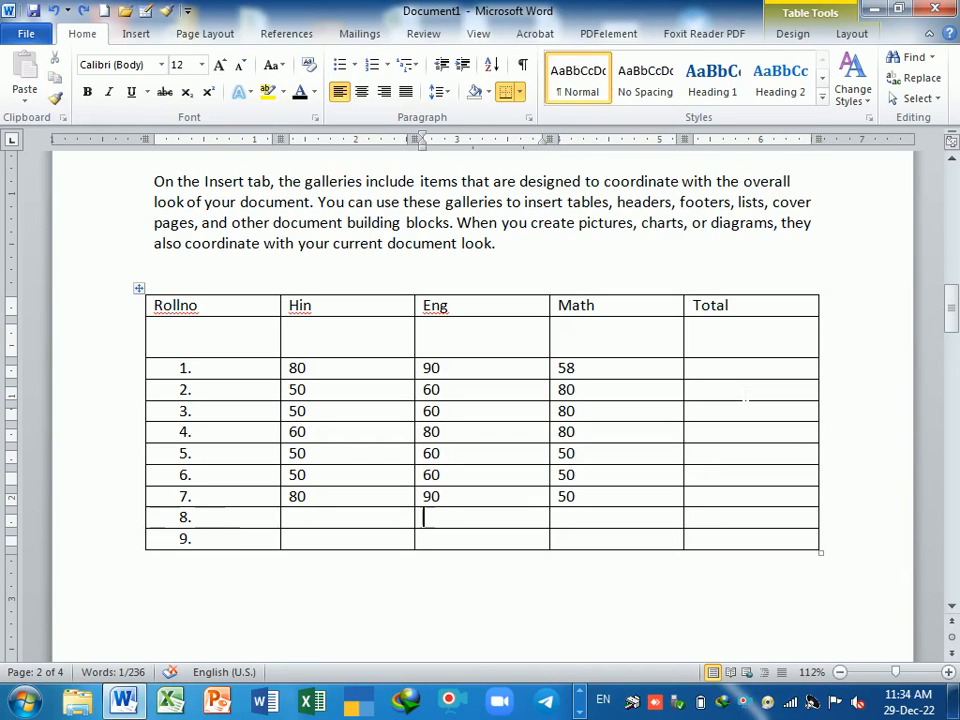
key("Tab")
key("Tab")
key("Tab")
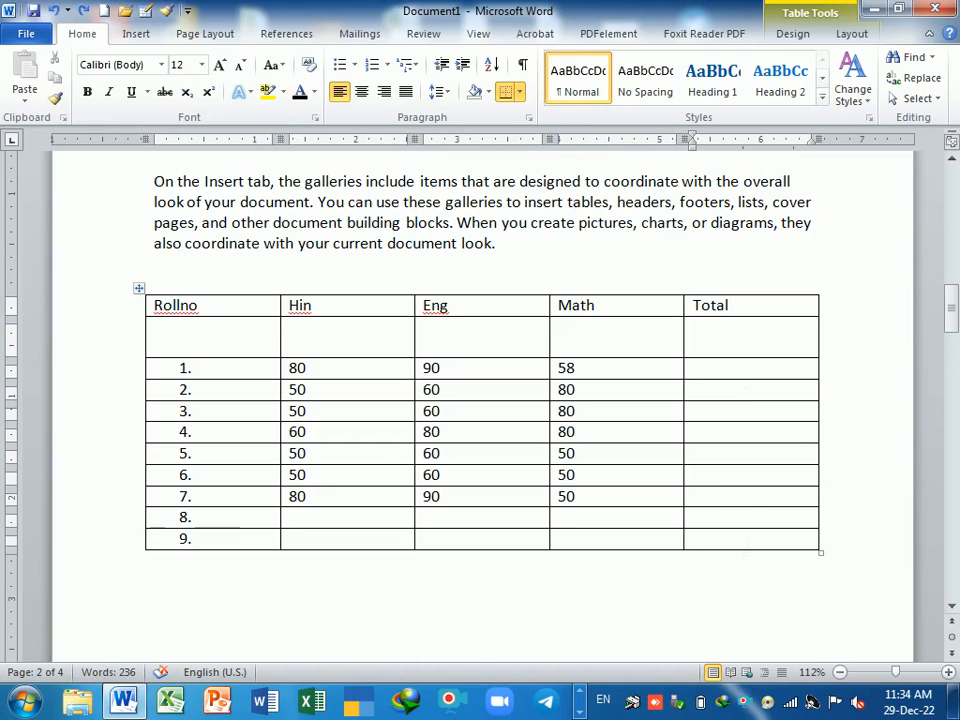
key("Tab")
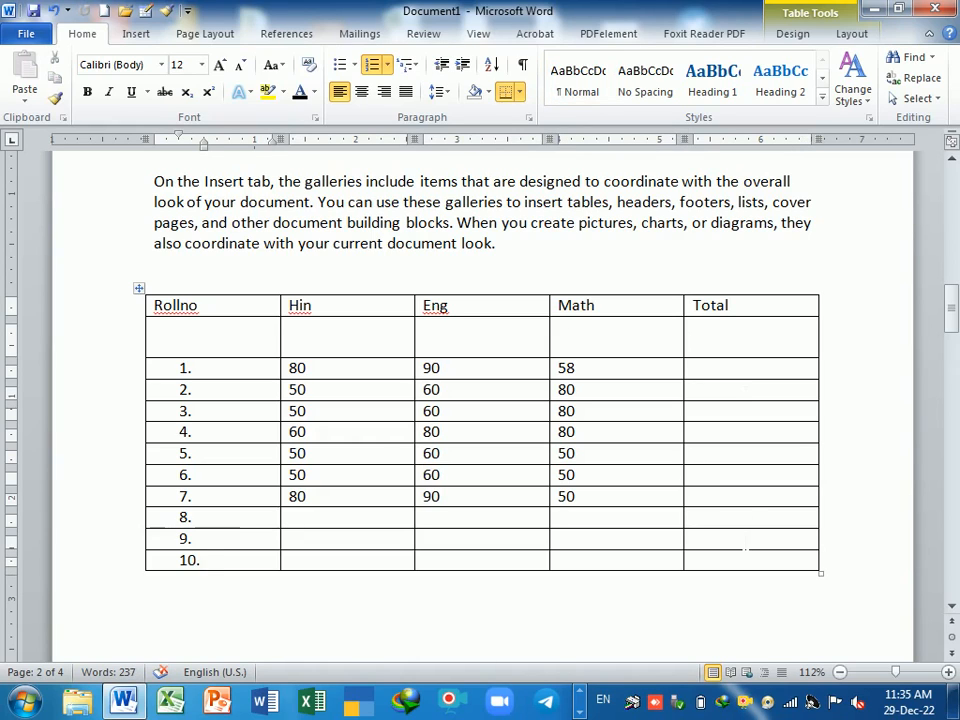
key("Tab")
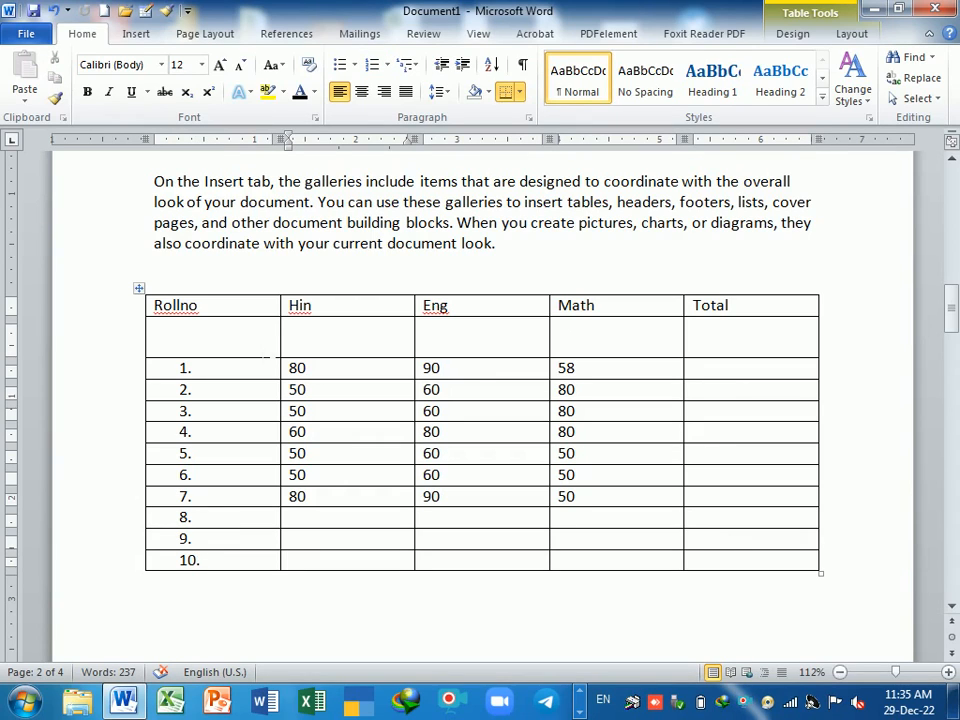
Step: Remove the extra line break from the Total cell of the blank row below the headings
left_click(268, 349)
left_click(379, 350)
left_click(694, 345)
key("BackSpace")
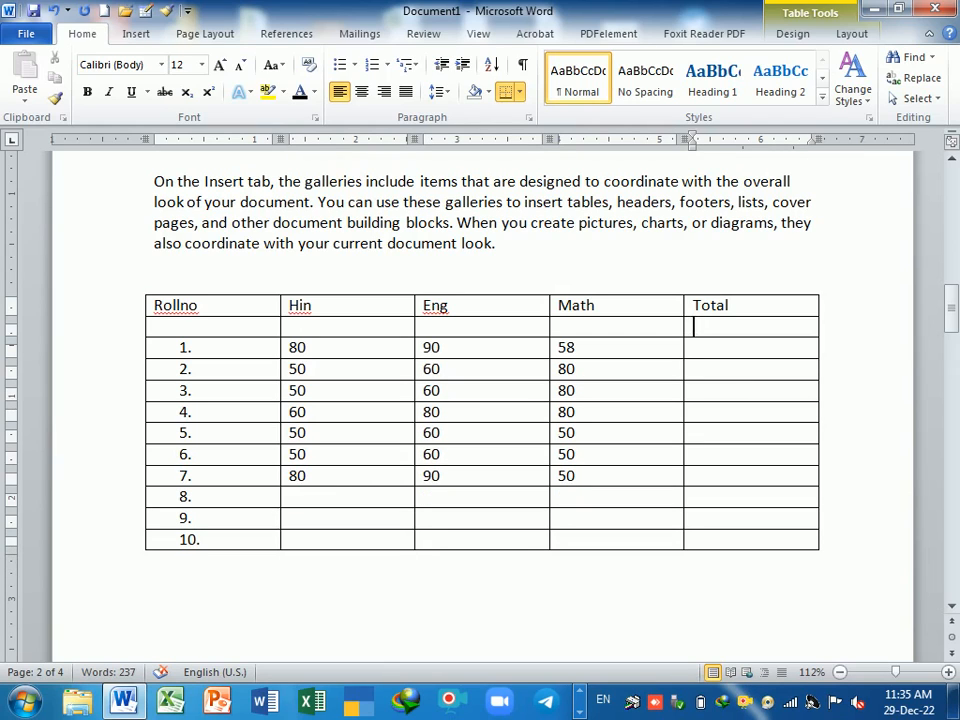
Step: Try adding one line break in the blank row's Total cell, and remove it again
key("Return")
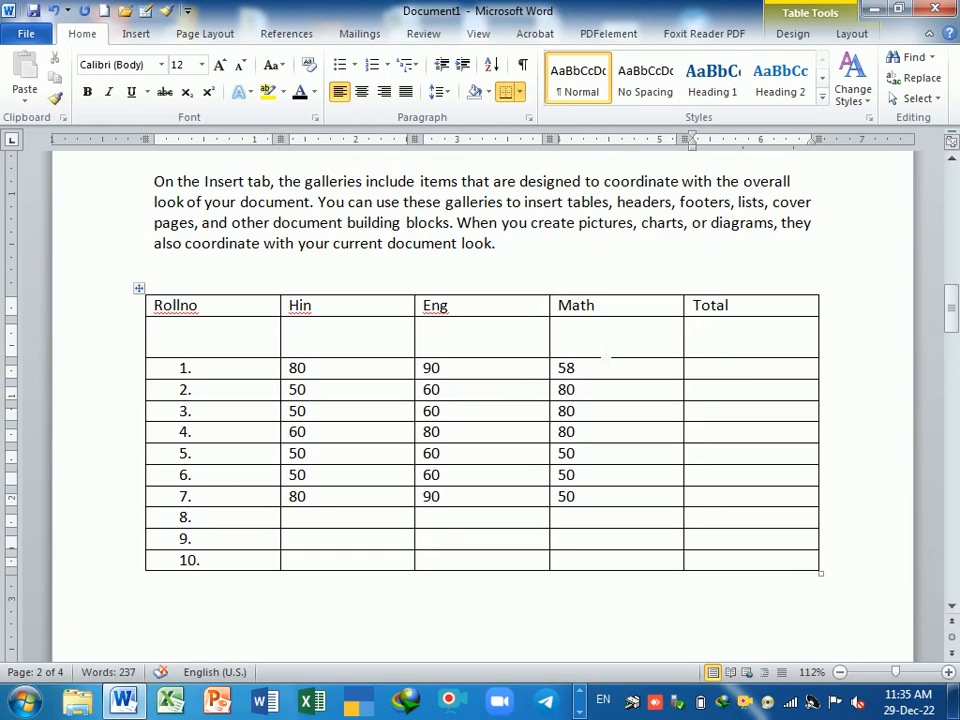
left_click(600, 353)
key("Left")
key("Left")
key("Left")
key("Right")
key("Right")
key("Right")
key("Right")
key("BackSpace")
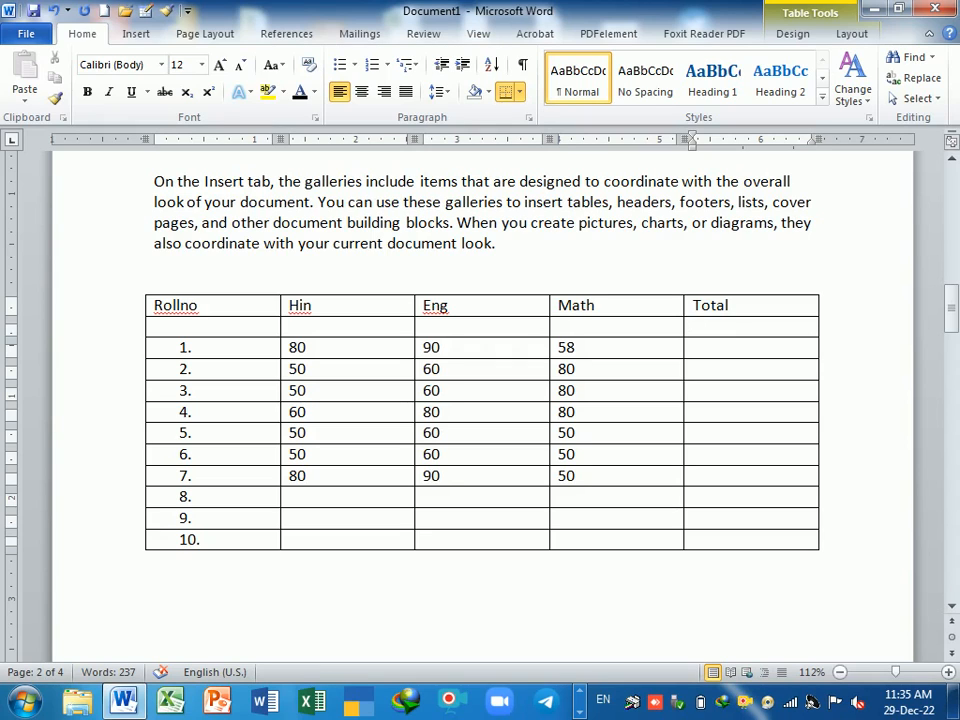
Step: Try adding two and three line breaks in turn in the blank row's Total cell, removing them each time
key("Return")
key("Return")
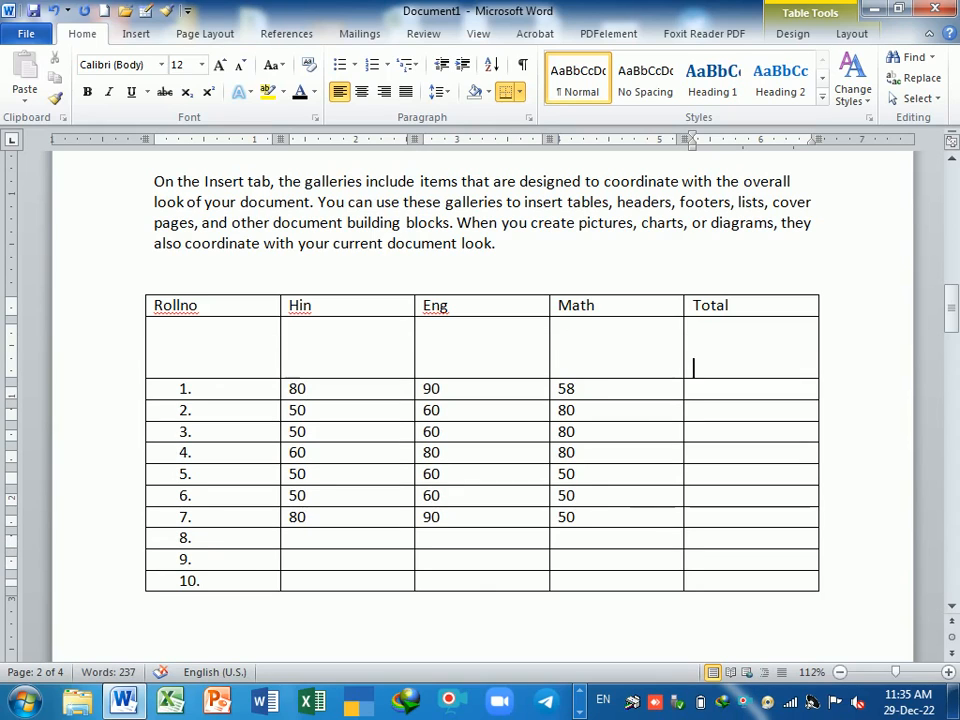
key("BackSpace")
key("BackSpace")
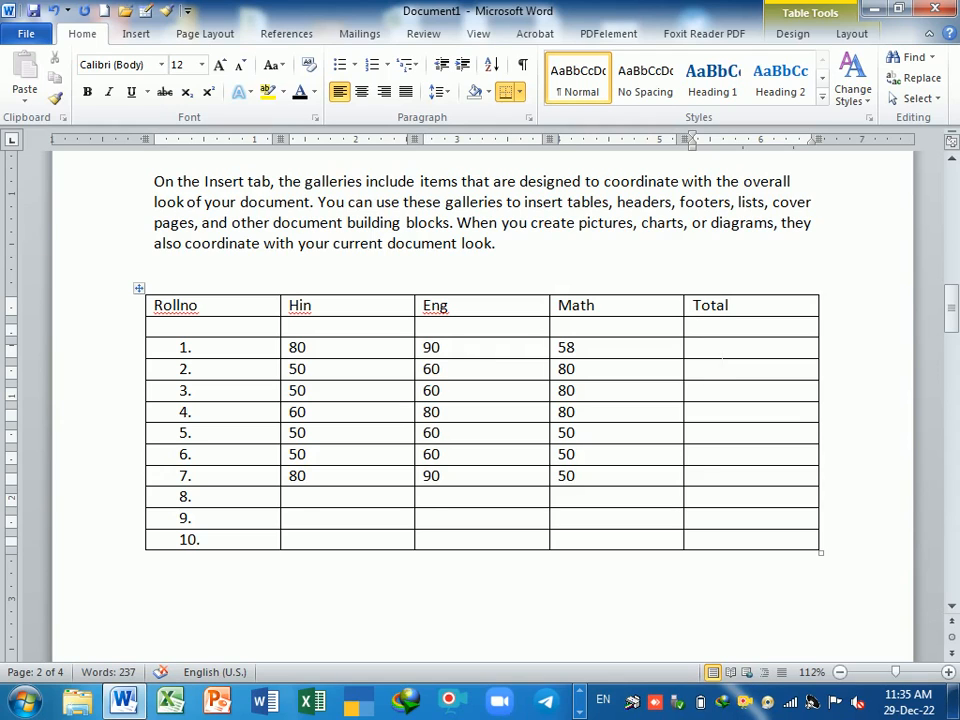
key("Return")
key("Return")
key("Return")
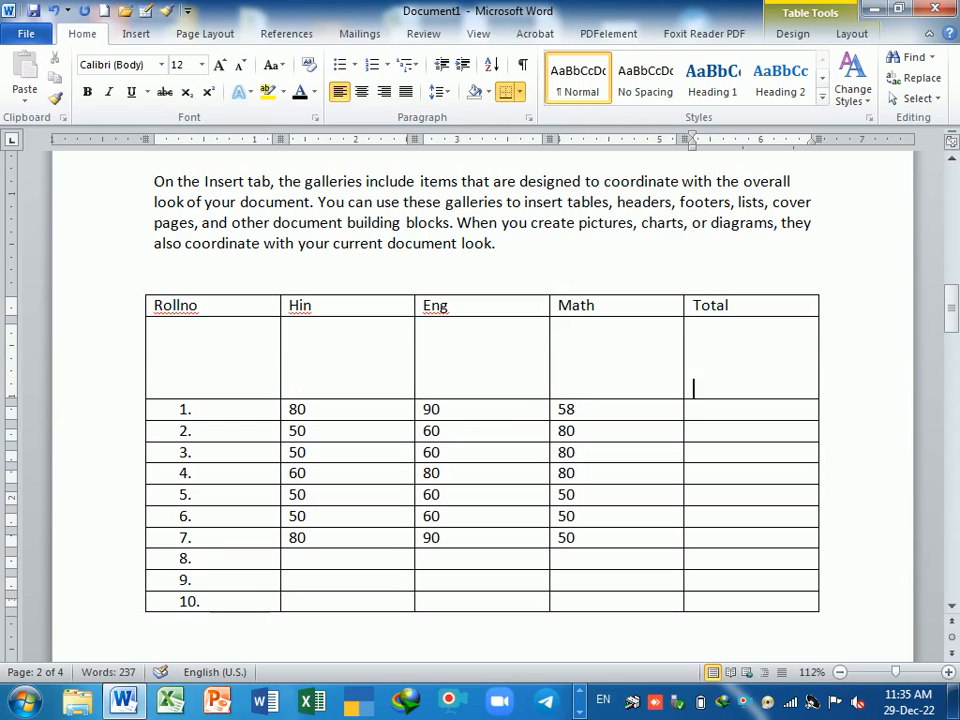
key("BackSpace")
key("BackSpace")
key("BackSpace")
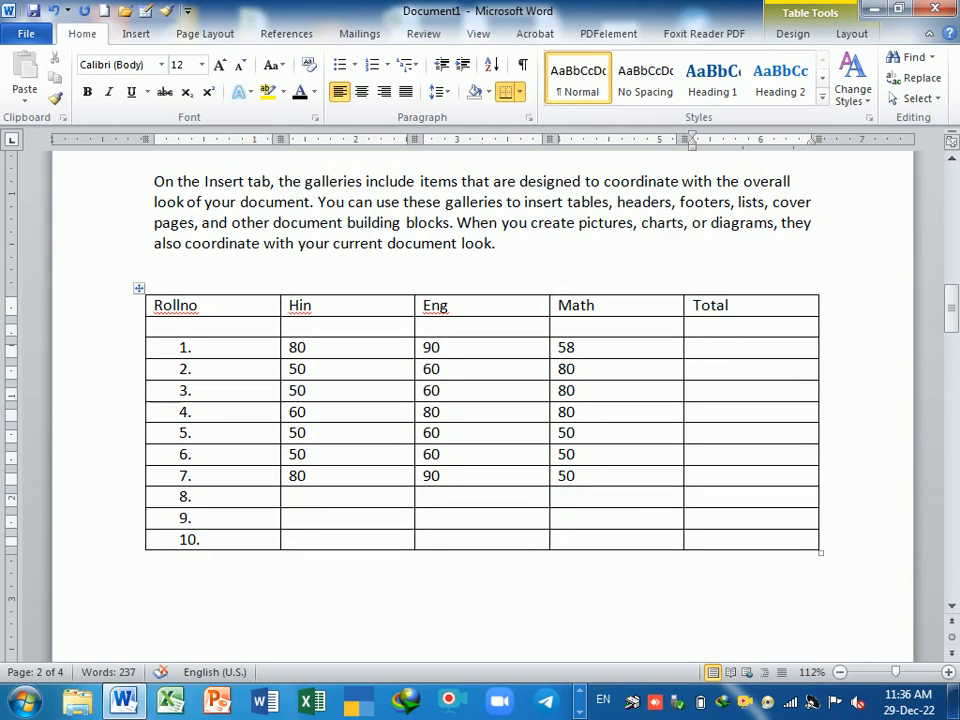
Step: Delete the blank row between the header row and roll number 1 with the Delete entire row option
left_click_drag(160, 326, 705, 338)
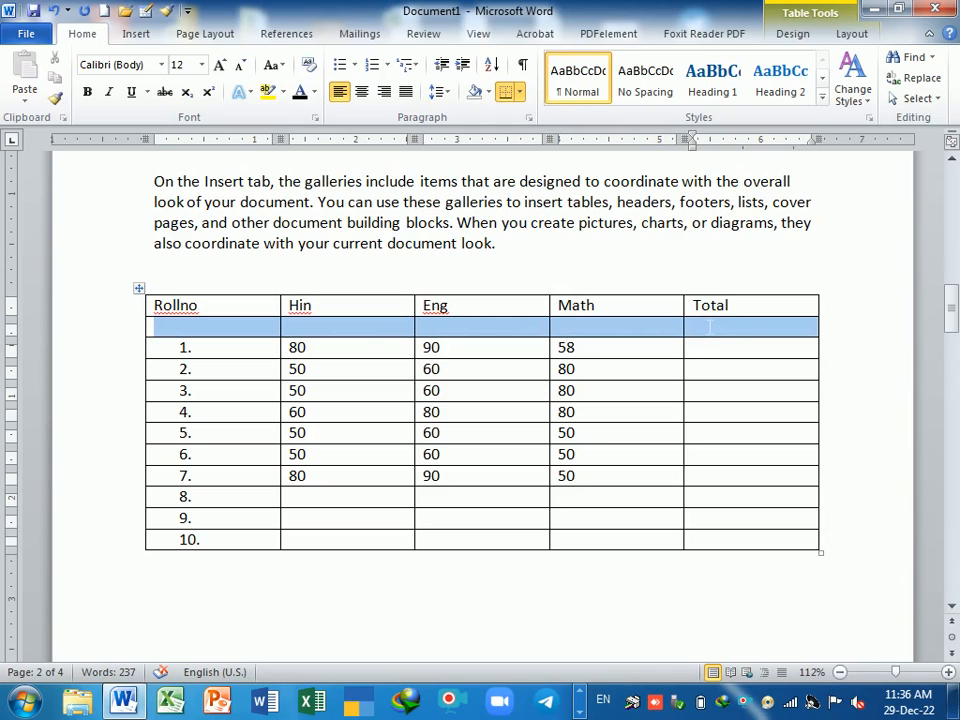
right_click(705, 338)
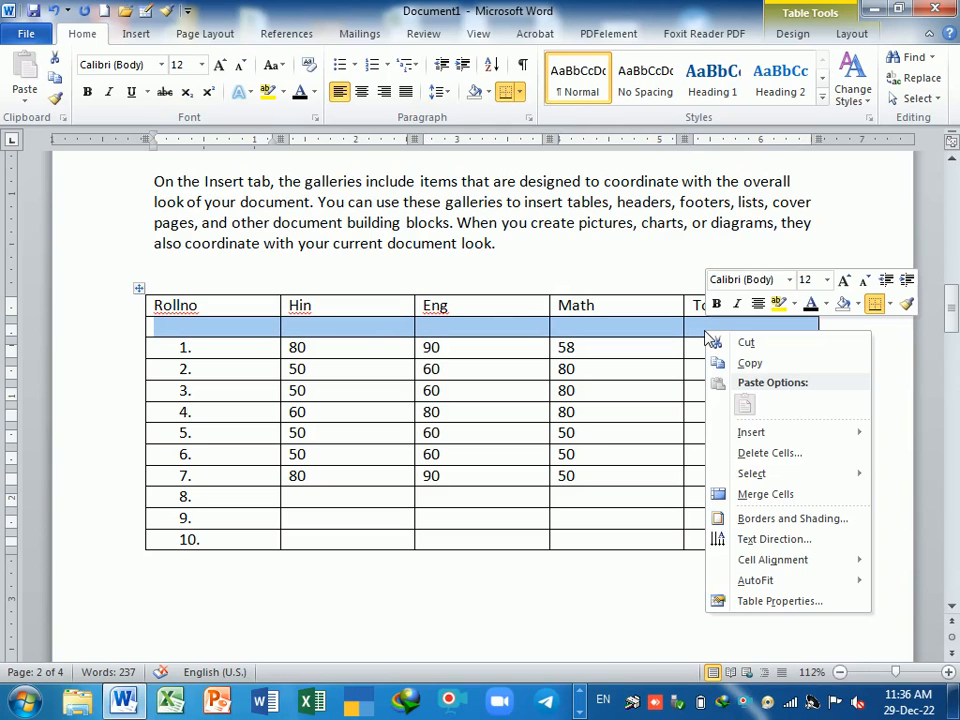
left_click(768, 458)
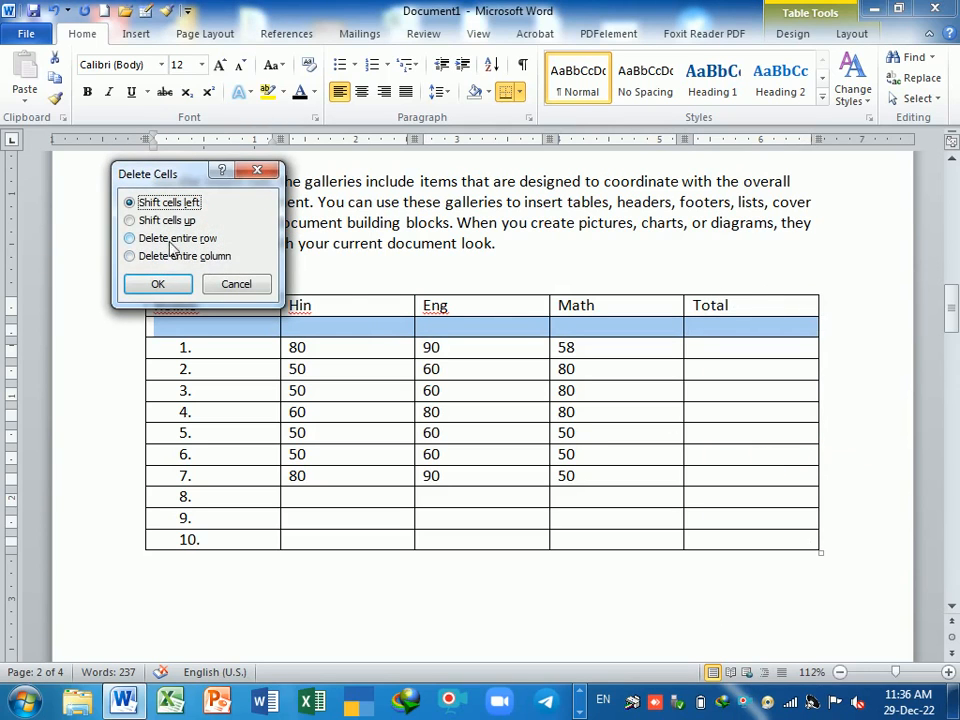
left_click_drag(175, 174, 478, 177)
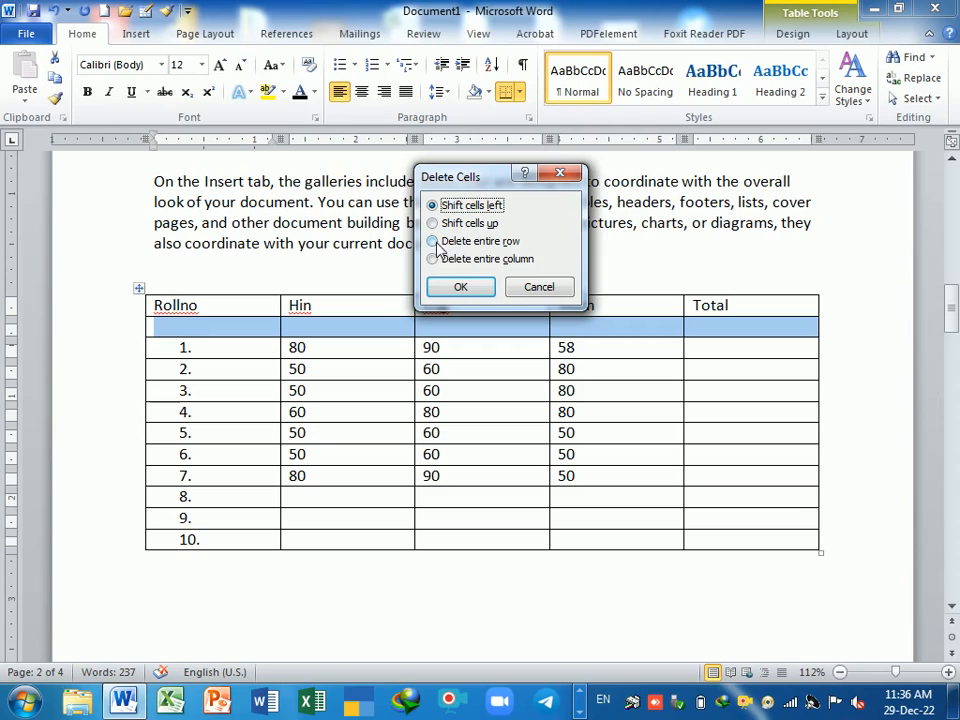
left_click(438, 243)
left_click(449, 262)
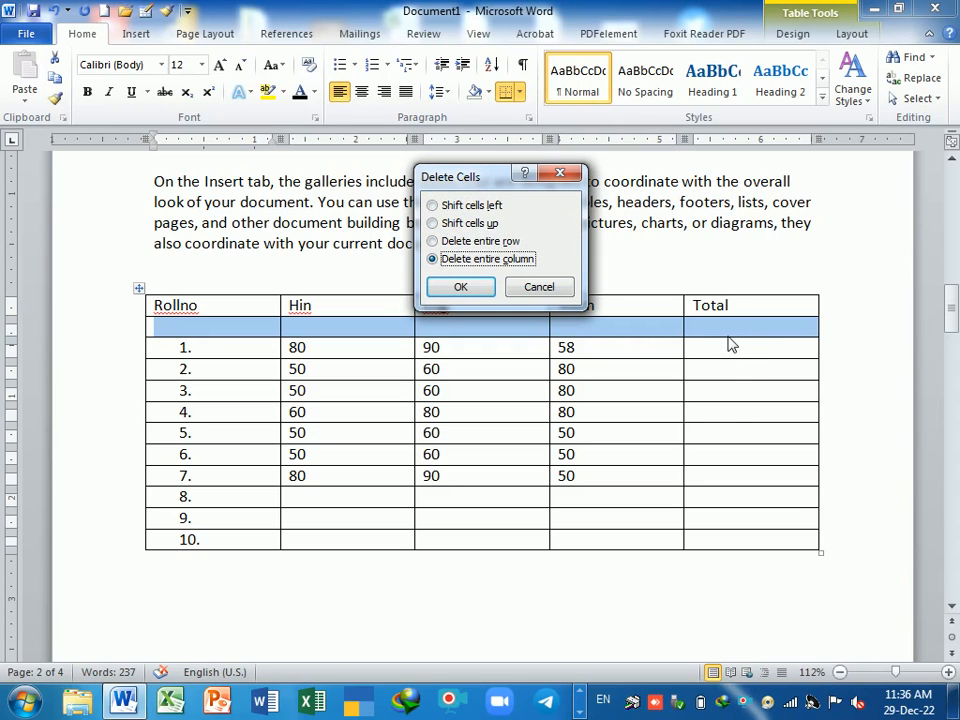
left_click(457, 242)
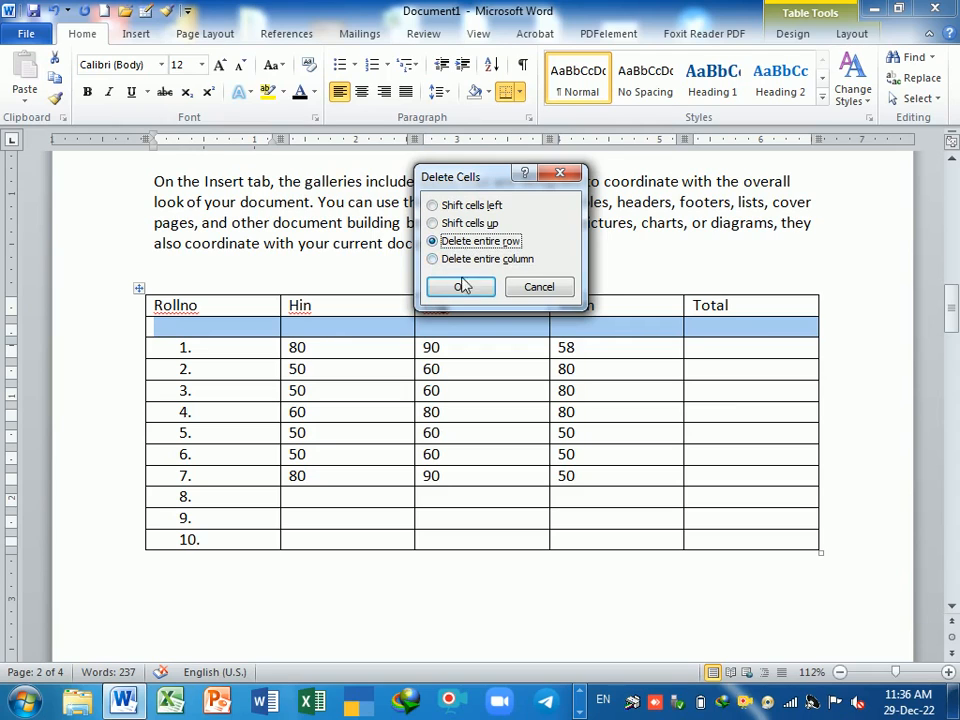
left_click(462, 287)
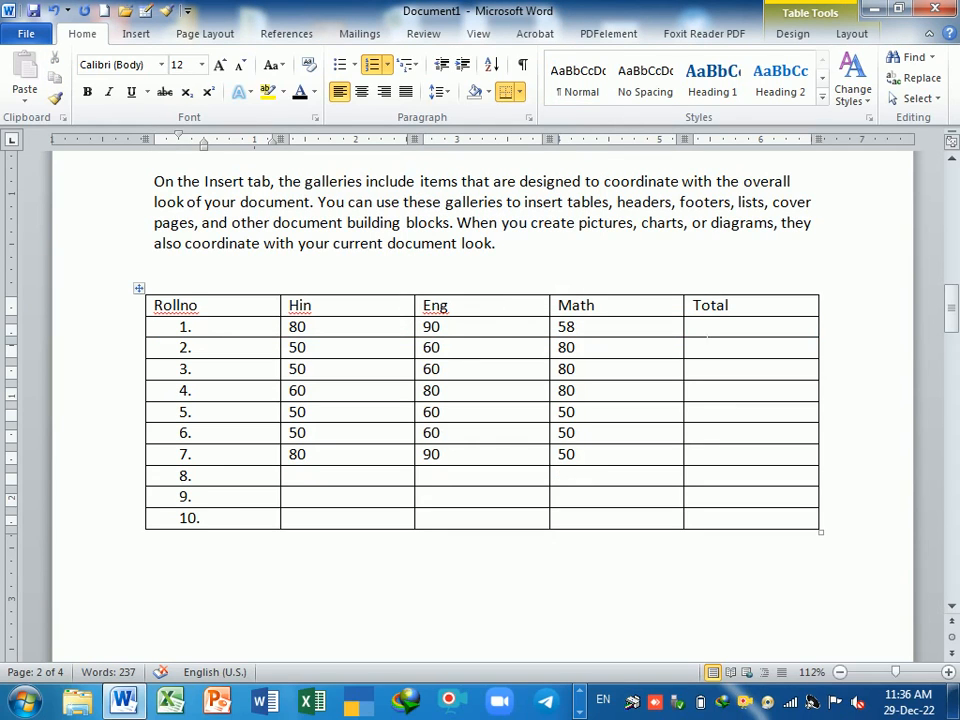
Step: Try inserting a blank row directly below the header row, and undo the insertion
left_click(707, 334)
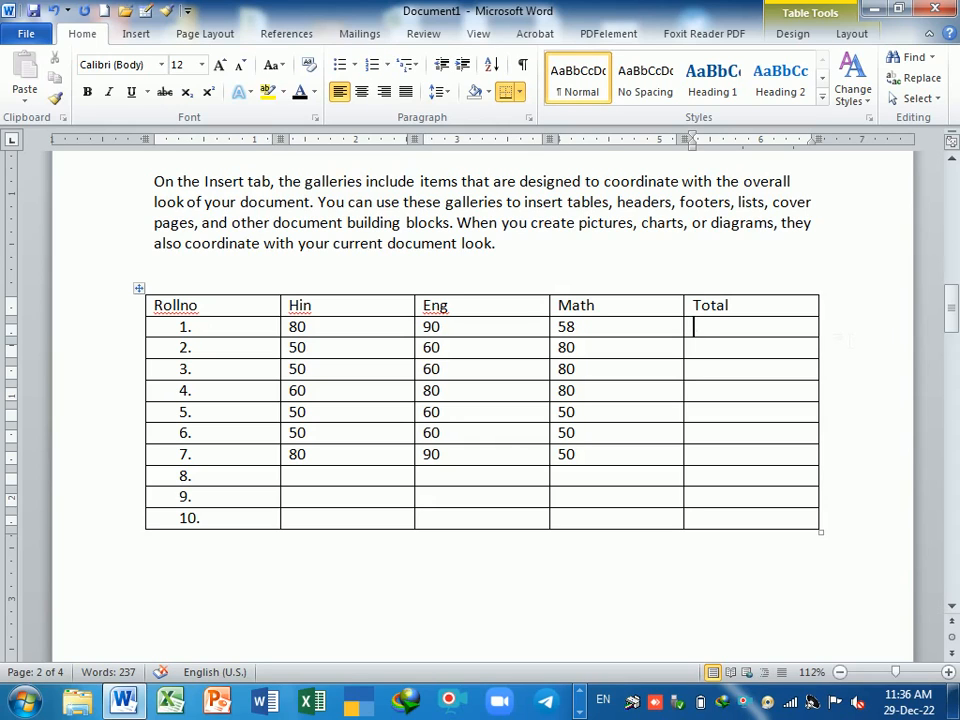
left_click(838, 284)
left_click(833, 313)
key("Return")
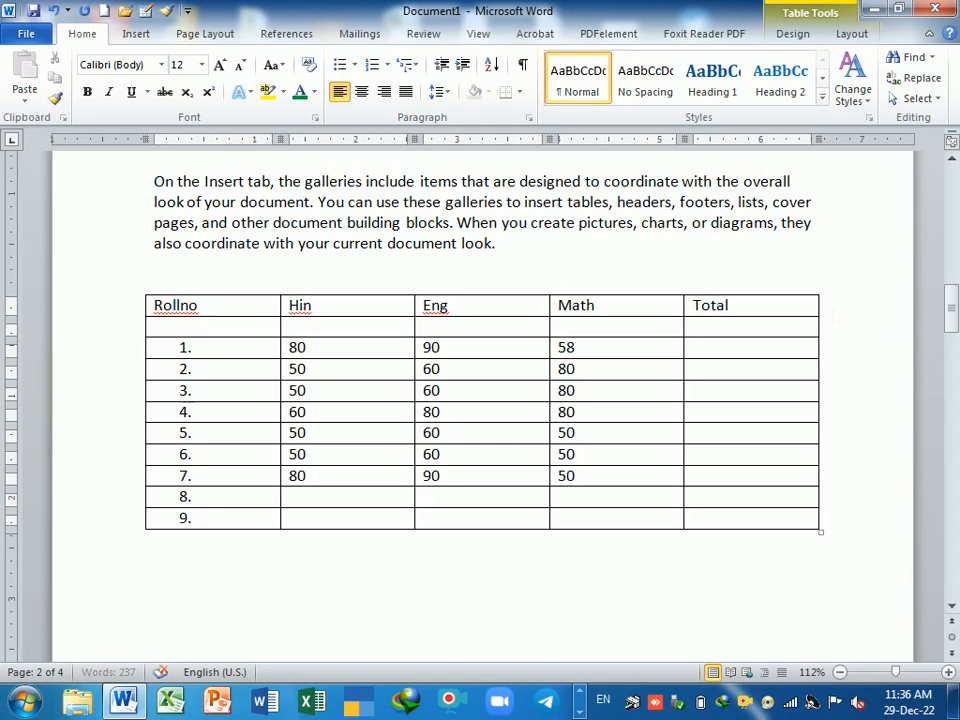
key("ctrl+z")
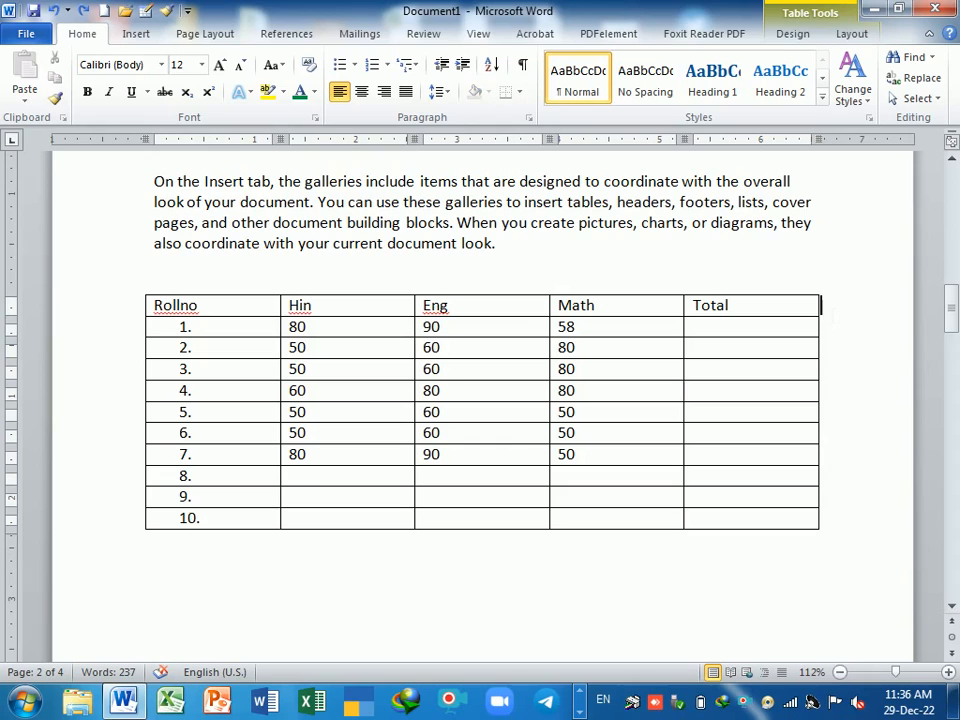
Step: Insert a blank row directly below roll number 1
right_click(738, 324)
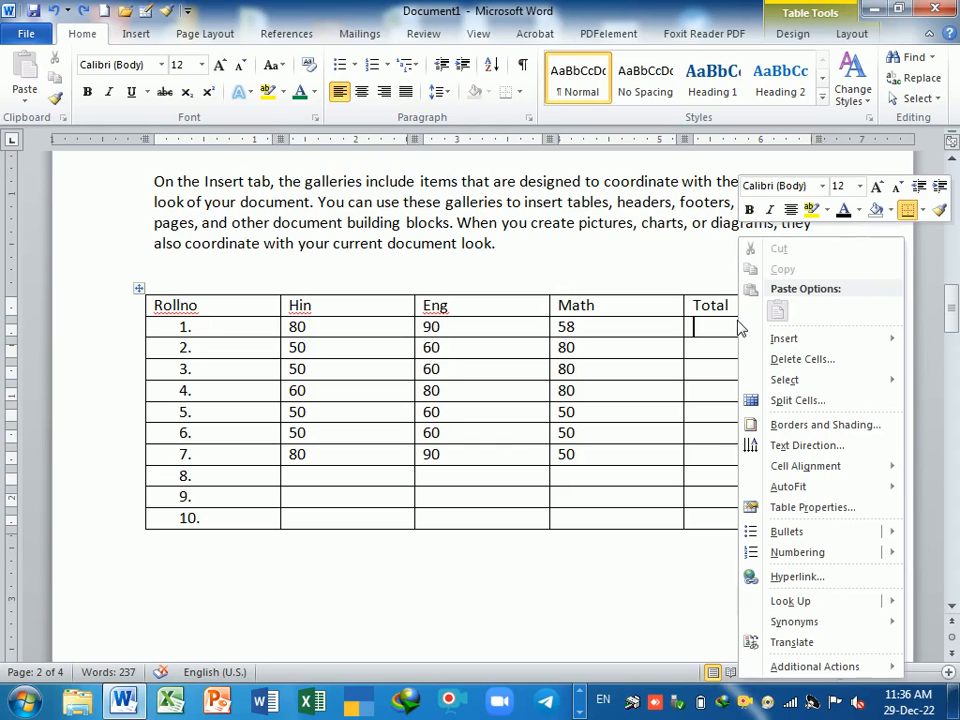
mouse_move(760, 340)
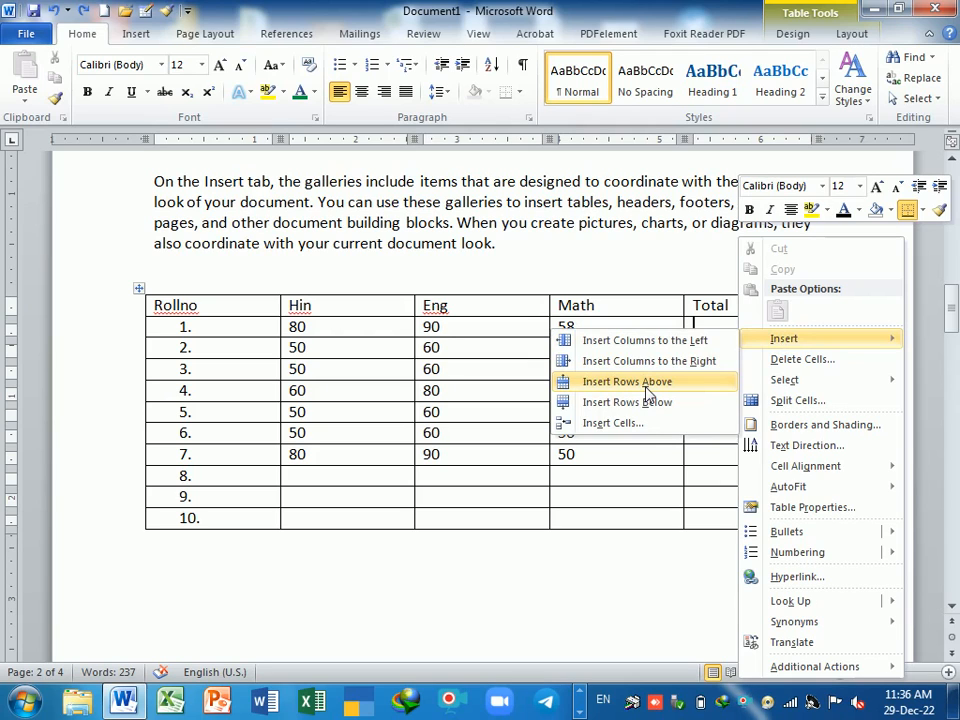
left_click(632, 410)
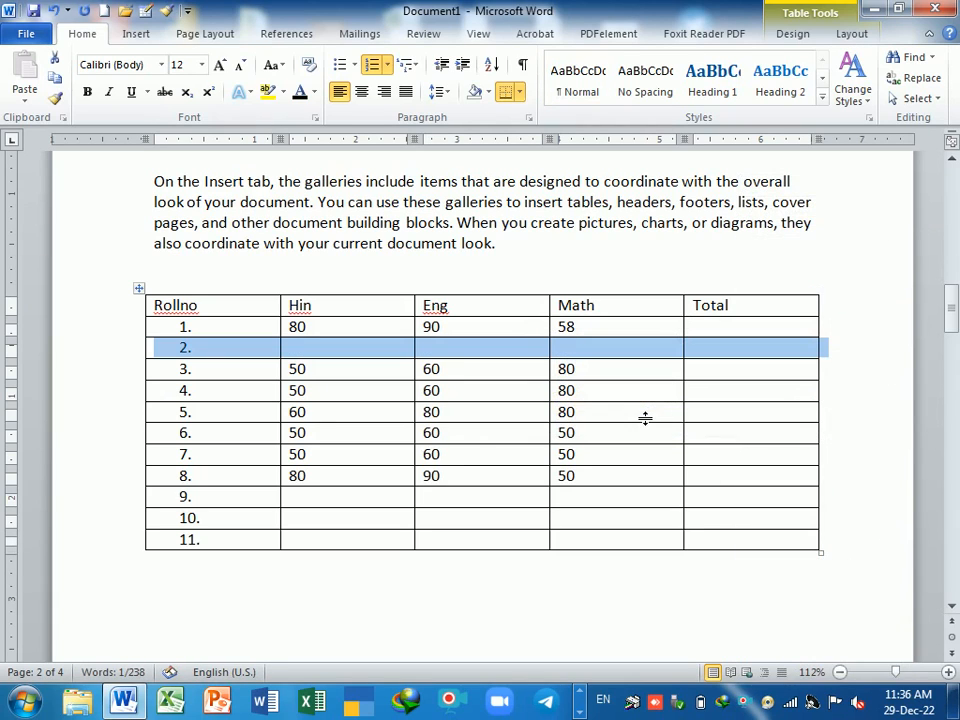
left_click(745, 412)
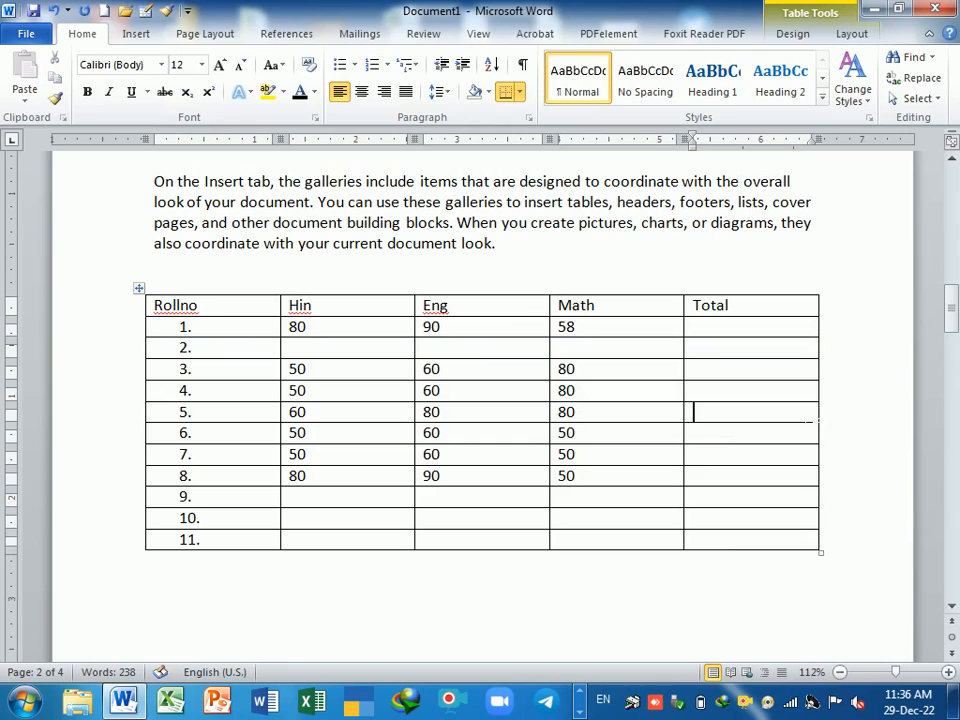
Step: Insert a new column to the right of the Total column
left_click(756, 349)
right_click(745, 350)
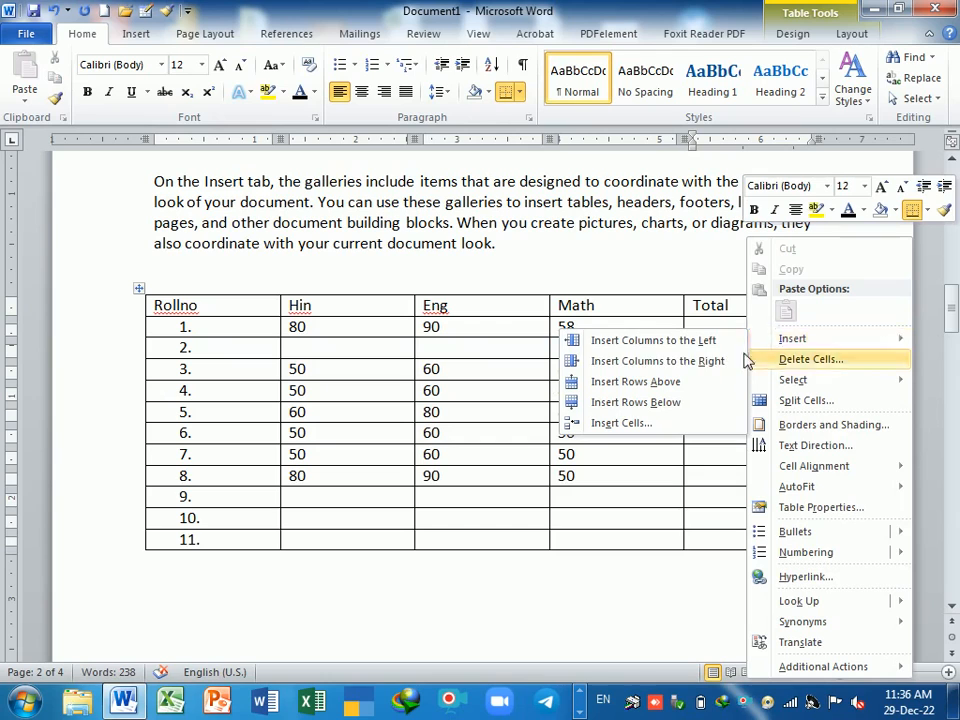
left_click(690, 361)
Step: Enter the heading "Mobile no" in the new last column's header cell
left_click(778, 316)
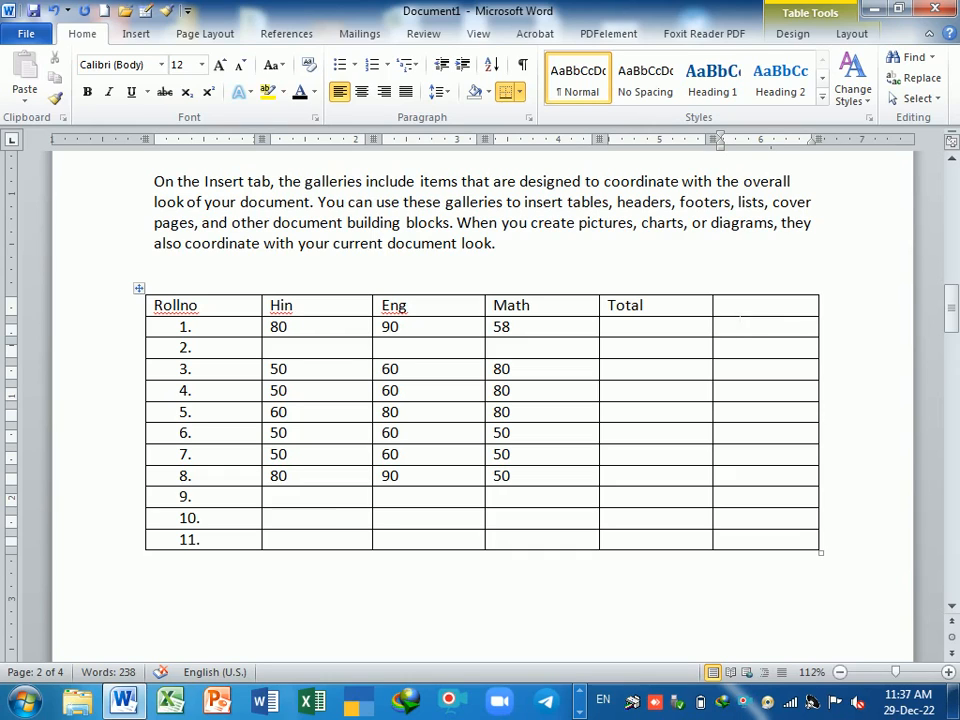
type("M")
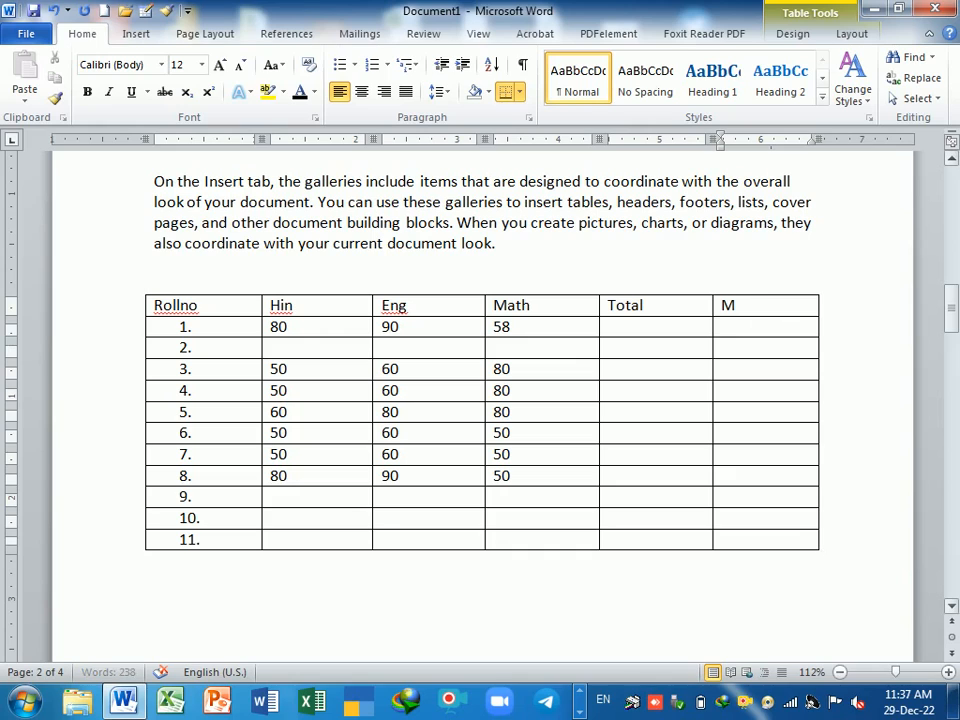
type("O")
key("BackSpace")
type("O")
key("BackSpace")
type("ob")
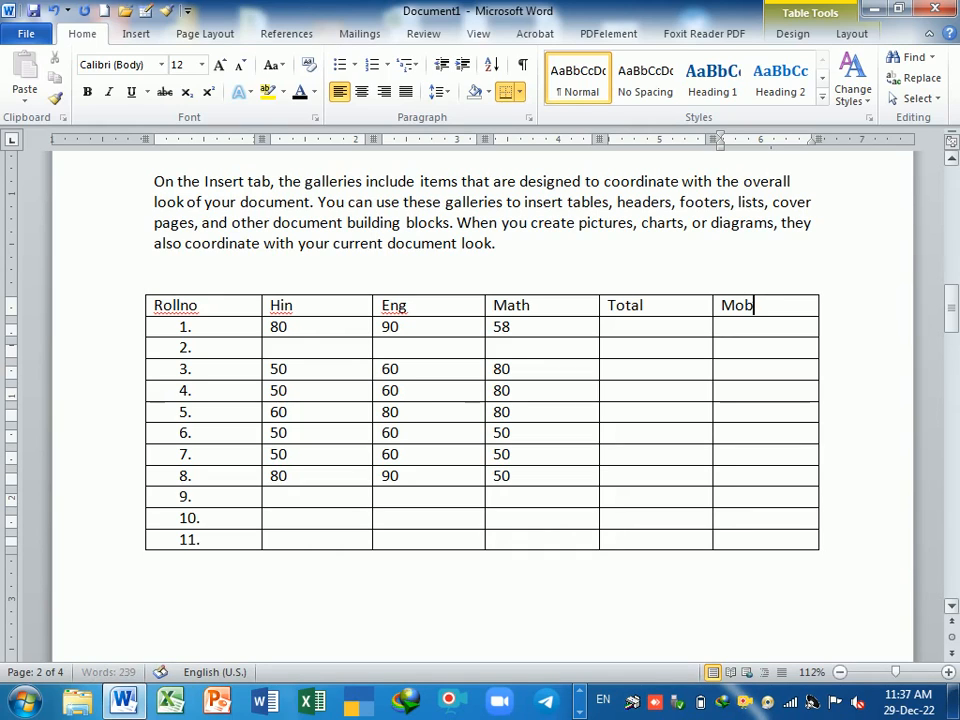
type("ile no")
key("Tab")
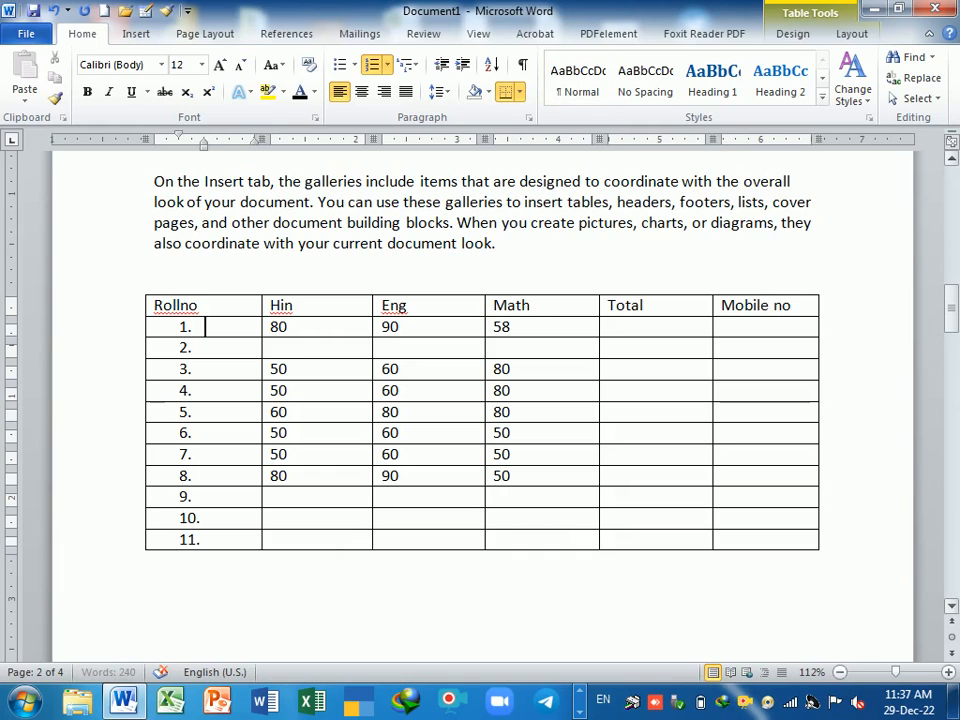
Step: Move forward through the table cell by cell from roll number 1 to the Total cell of roll number 9
key("Tab")
key("Tab")
key("Tab")
key("Tab")
key("Tab")
key("Tab")
key("Tab")
key("Tab")
key("Tab")
key("Tab")
key("Tab")
key("Tab")
key("Tab")
key("Tab")
key("Tab")
key("Tab")
key("Tab")
key("Tab")
key("Tab")
key("Tab")
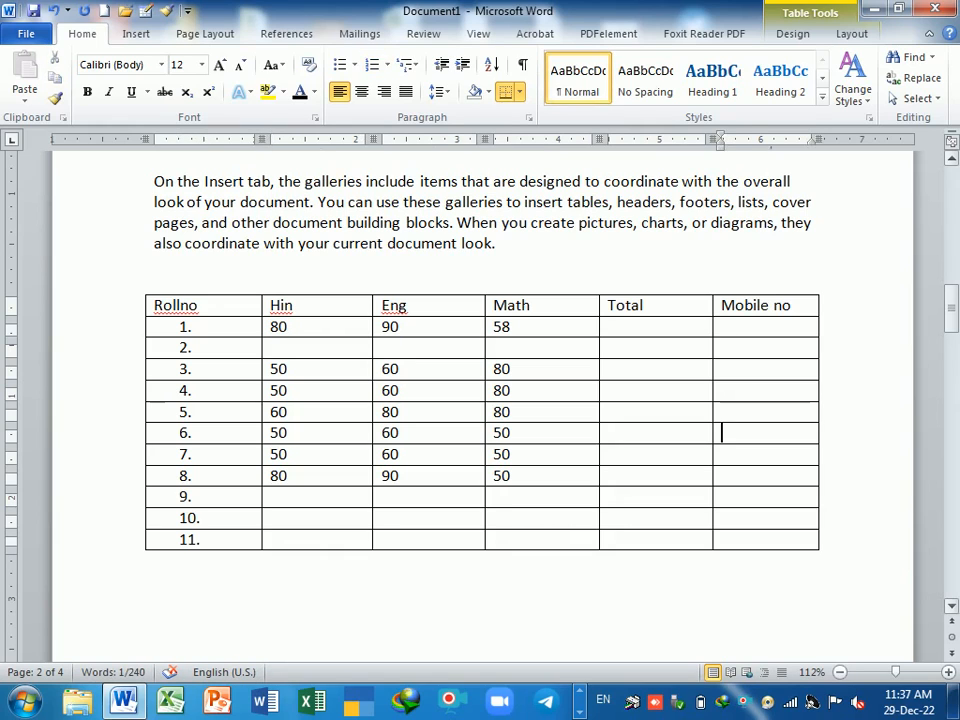
key("Tab")
key("Tab")
key("Tab")
key("Tab")
key("Tab")
key("Tab")
key("Tab")
key("Tab")
key("Tab")
key("Tab")
key("Tab")
key("Tab")
key("Tab")
key("Tab")
key("Tab")
key("Tab")
key("Tab")
key("Tab")
key("Tab")
key("Tab")
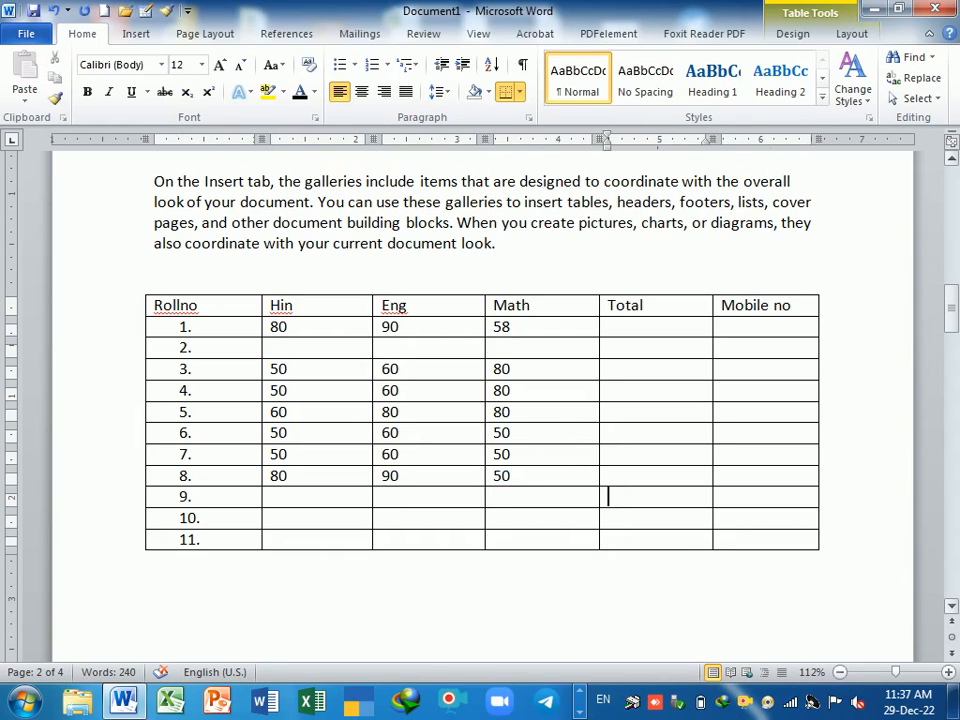
Step: Move backward through the table cell by cell to the Mobile no cell of roll number 8
key("shift+Tab")
key("shift+Tab")
key("shift+Tab")
key("shift+Tab")
key("shift+Tab")
key("shift+Tab")
key("shift+Tab")
key("shift+Tab")
key("shift+Tab")
key("shift+Tab")
key("shift+Tab")
key("shift+Tab")
key("shift+Tab")
key("shift+Tab")
key("shift+Tab")
key("shift+Tab")
key("shift+Tab")
key("shift+Tab")
key("shift+Tab")
key("shift+Tab")
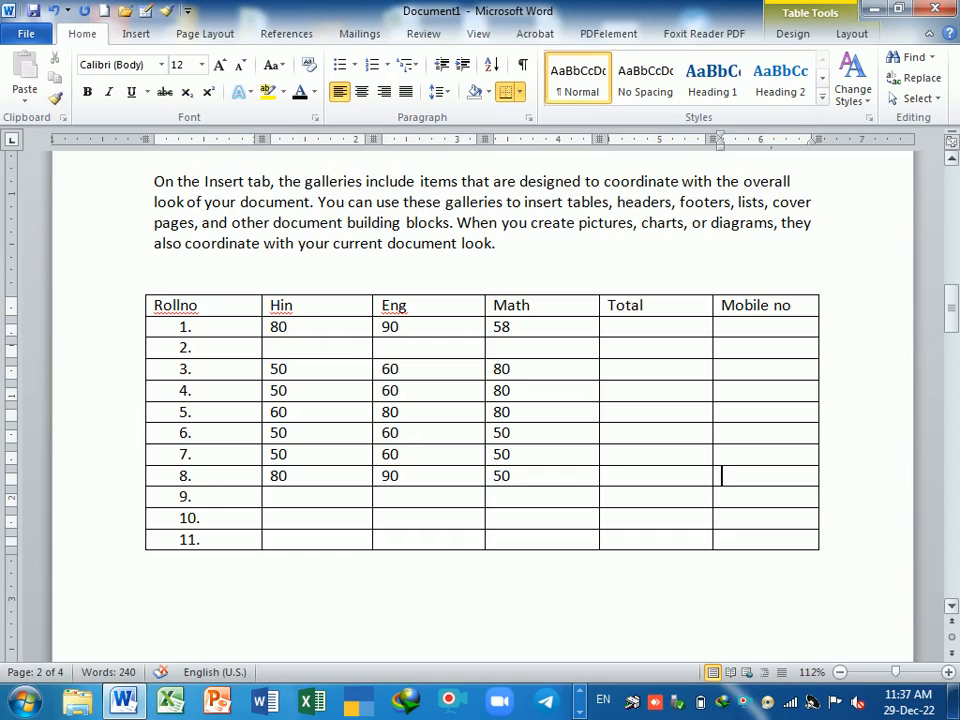
Step: Move backward through the table cell by cell from the Mobile no cell of roll number 8 to the Rollno column
key("shift+Tab")
key("shift+Tab")
key("shift+Tab")
key("shift+Tab")
key("shift+Tab")
key("shift+Tab")
key("shift+Tab")
key("shift+Tab")
key("shift+Tab")
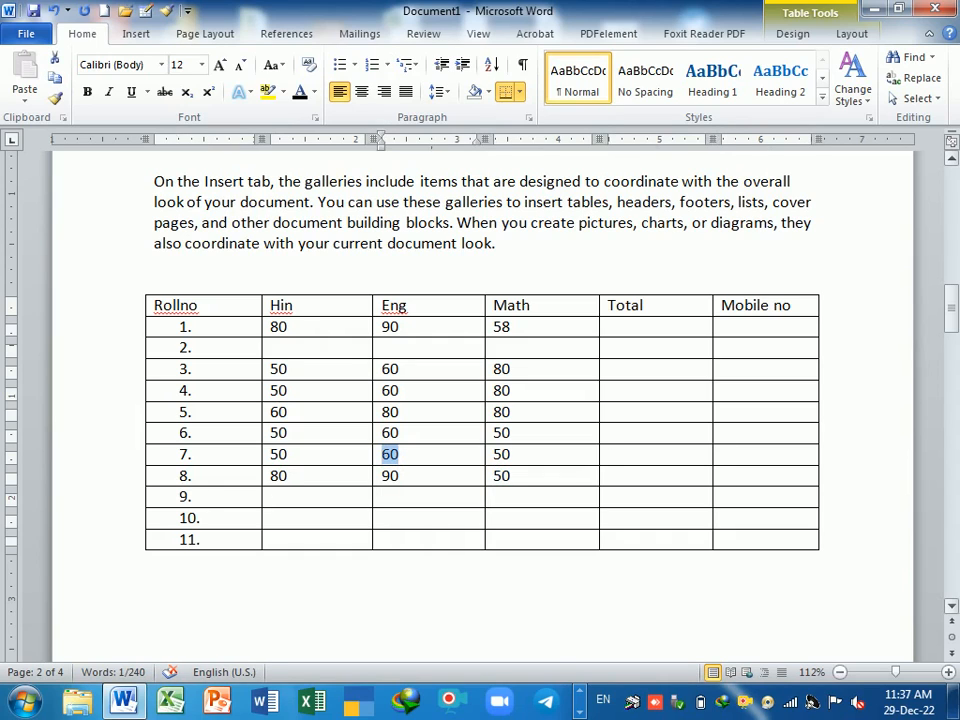
key("shift+Tab")
key("shift+Tab")
key("shift+Tab")
key("shift+Tab")
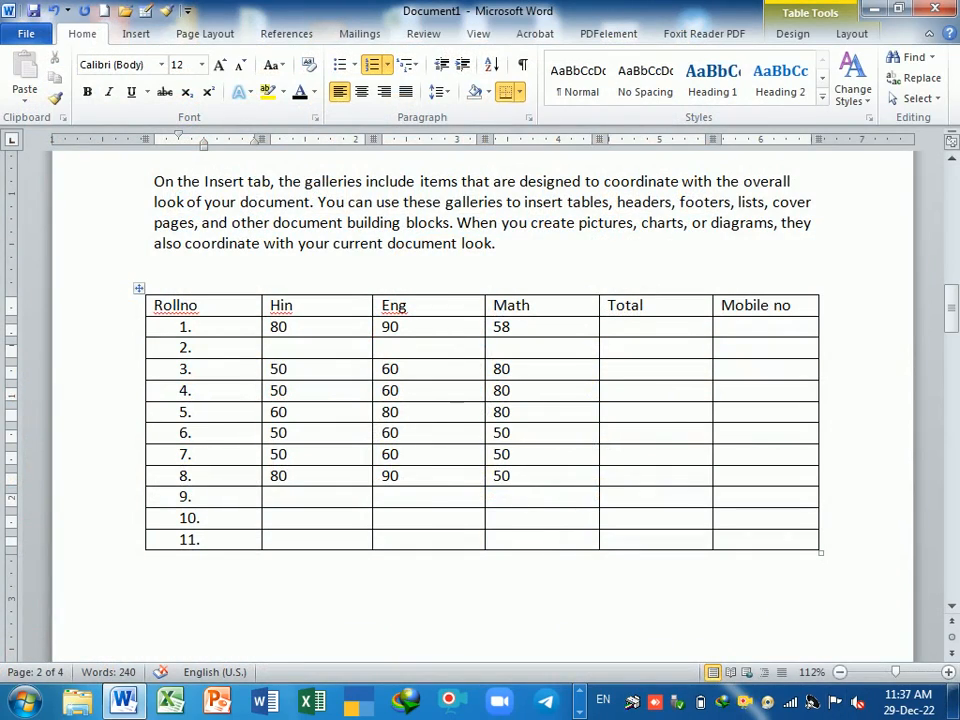
Step: Try the grey Light Shading style on the marks table and replace it with the blue Medium Shading 1 style
left_click(461, 376)
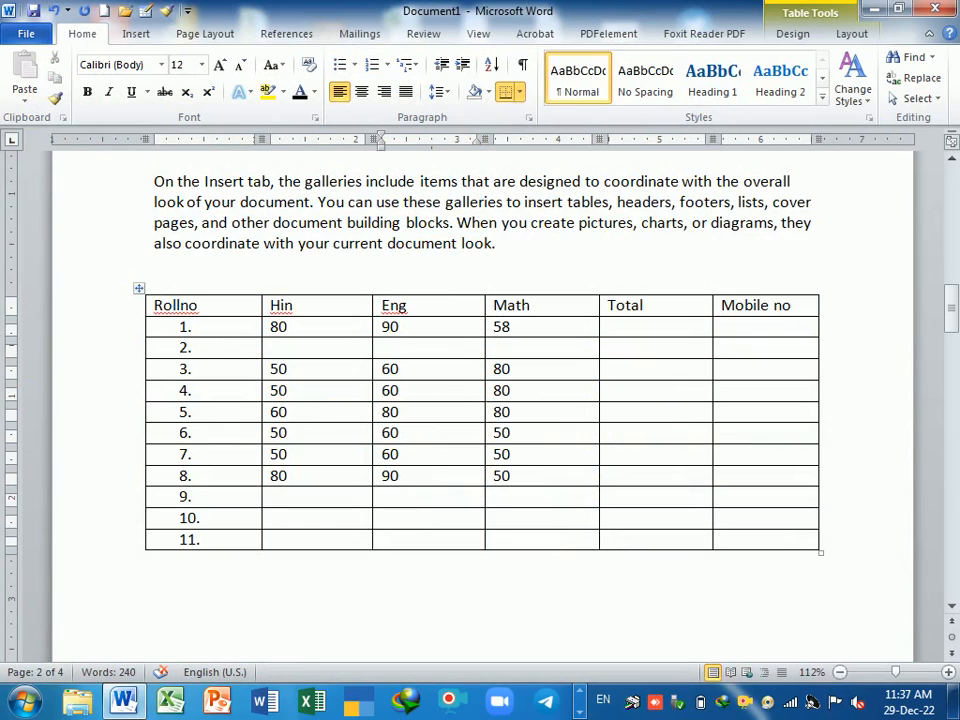
left_click(786, 36)
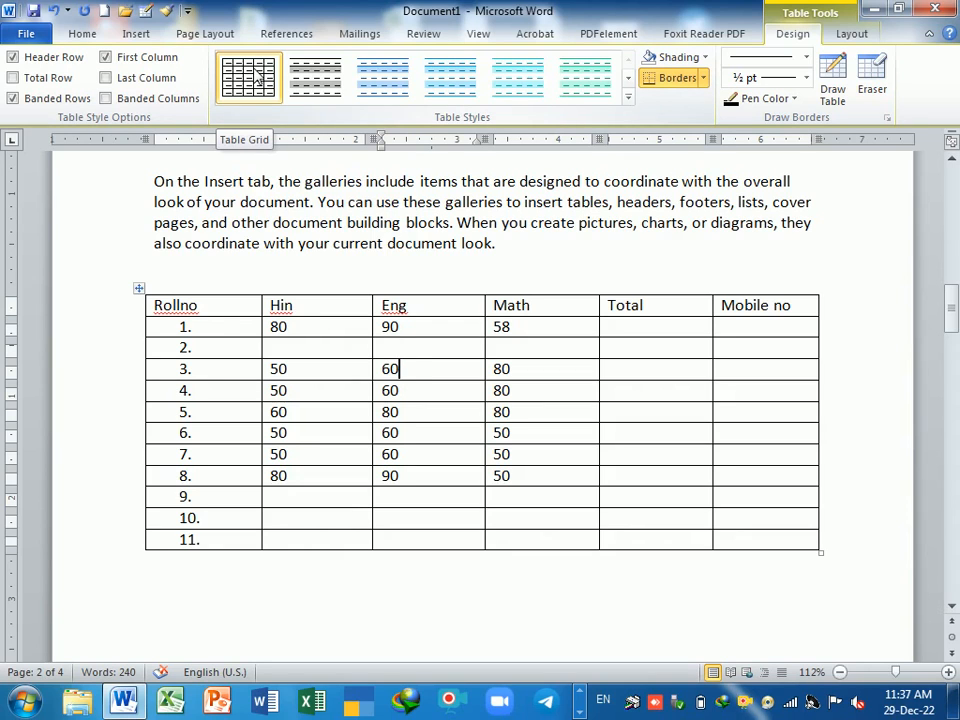
left_click(316, 77)
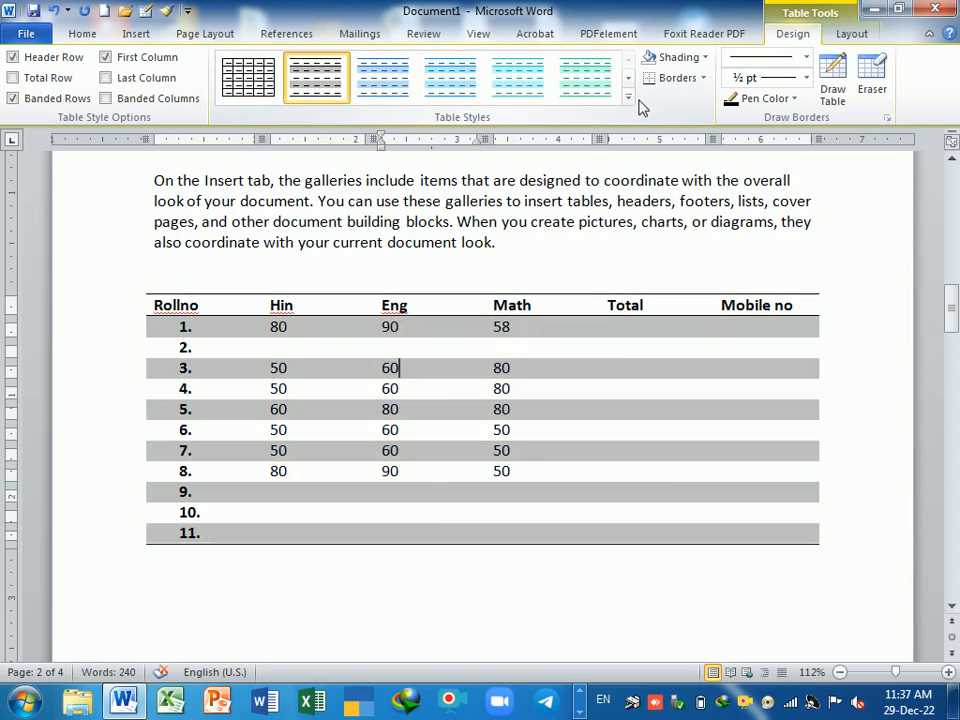
left_click(628, 97)
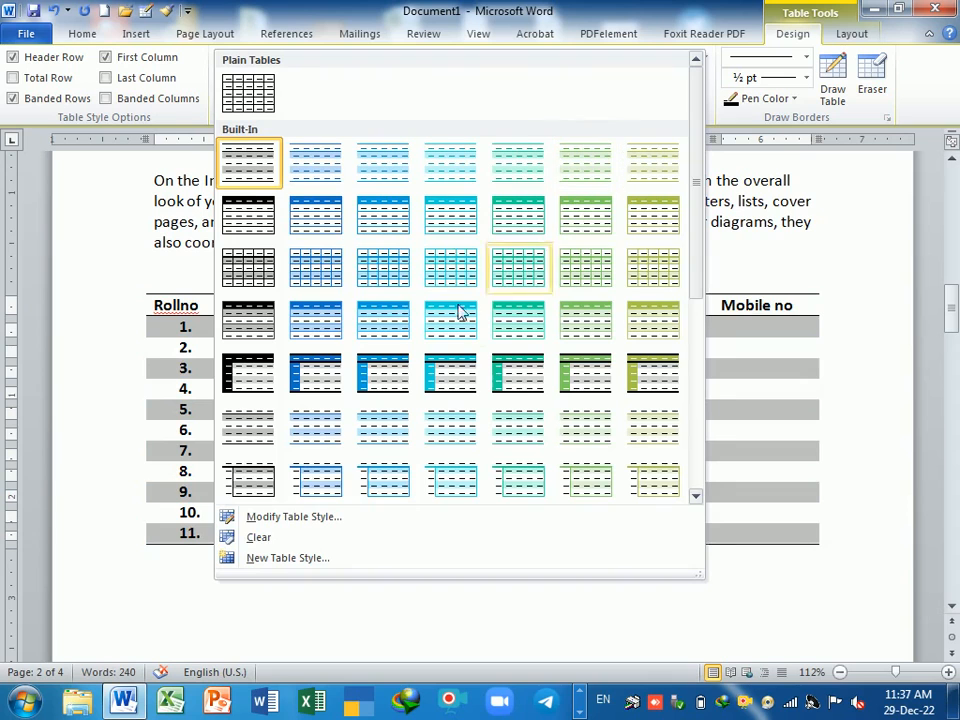
left_click(315, 317)
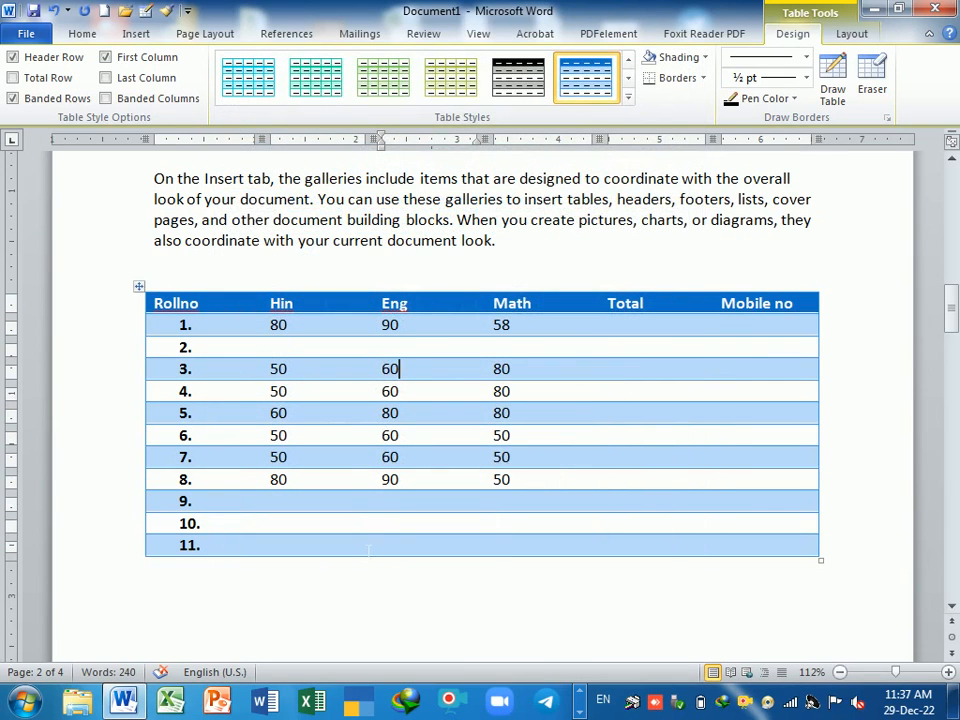
Step: Move forward through the table cell by cell from the Eng cell of roll number 3 to the Math cell of roll number 11
key("Tab")
key("Tab")
key("Tab")
key("Tab")
key("Tab")
key("Tab")
key("Tab")
key("Tab")
key("Tab")
key("Tab")
key("Tab")
key("Tab")
key("Tab")
key("Tab")
key("Tab")
key("Tab")
key("Tab")
key("Tab")
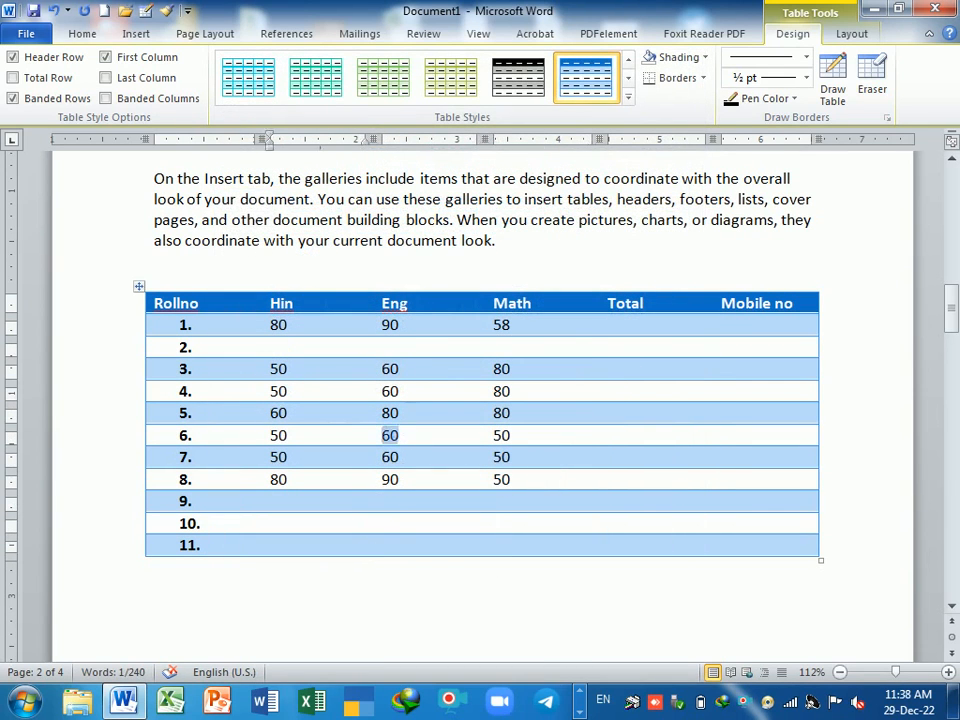
key("Tab")
key("Tab")
key("Tab")
key("Tab")
key("Tab")
key("Tab")
key("Tab")
key("Tab")
key("Tab")
key("Tab")
key("Tab")
key("Tab")
key("Tab")
key("Tab")
key("Tab")
key("Tab")
key("Tab")
key("Tab")
key("Tab")
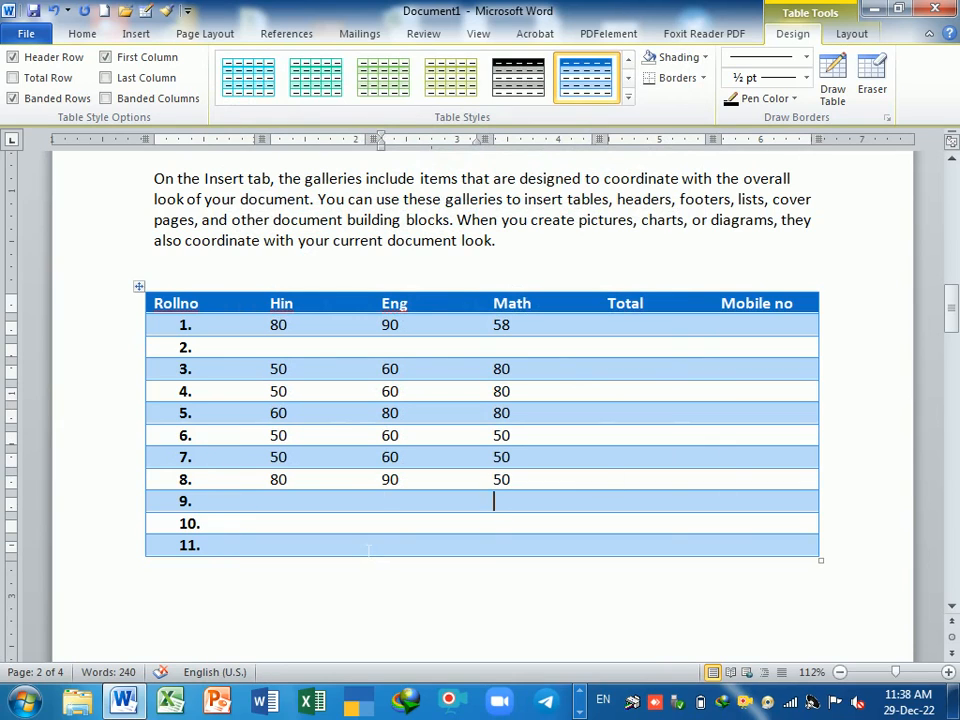
key("Tab")
key("Tab")
key("Tab")
key("Tab")
key("Tab")
key("Tab")
key("Tab")
key("Tab")
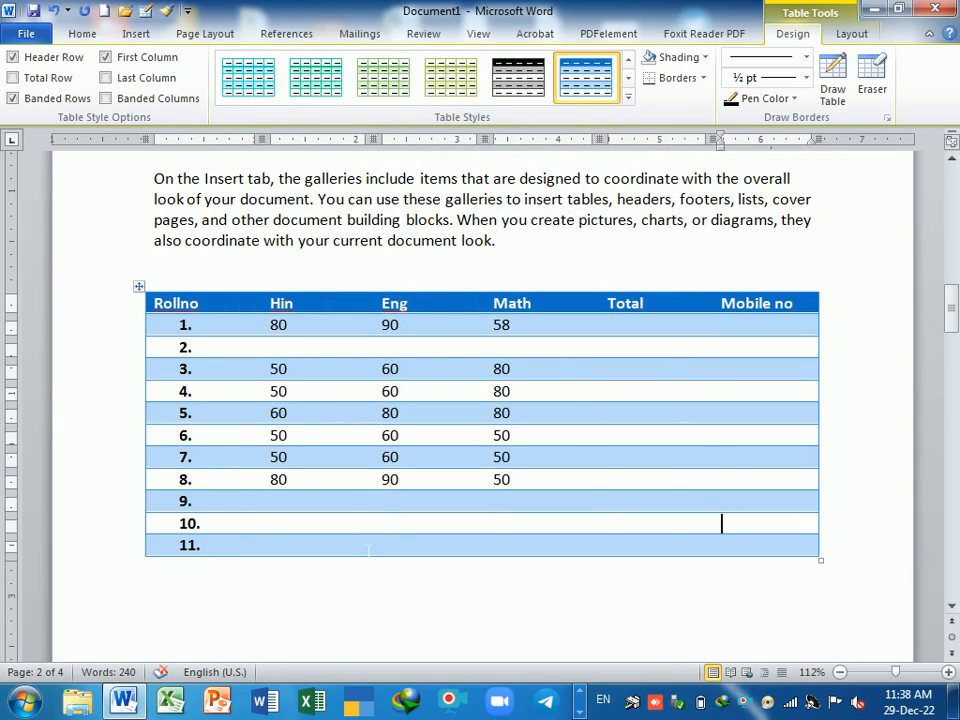
key("Tab")
key("Tab")
key("Tab")
key("Tab")
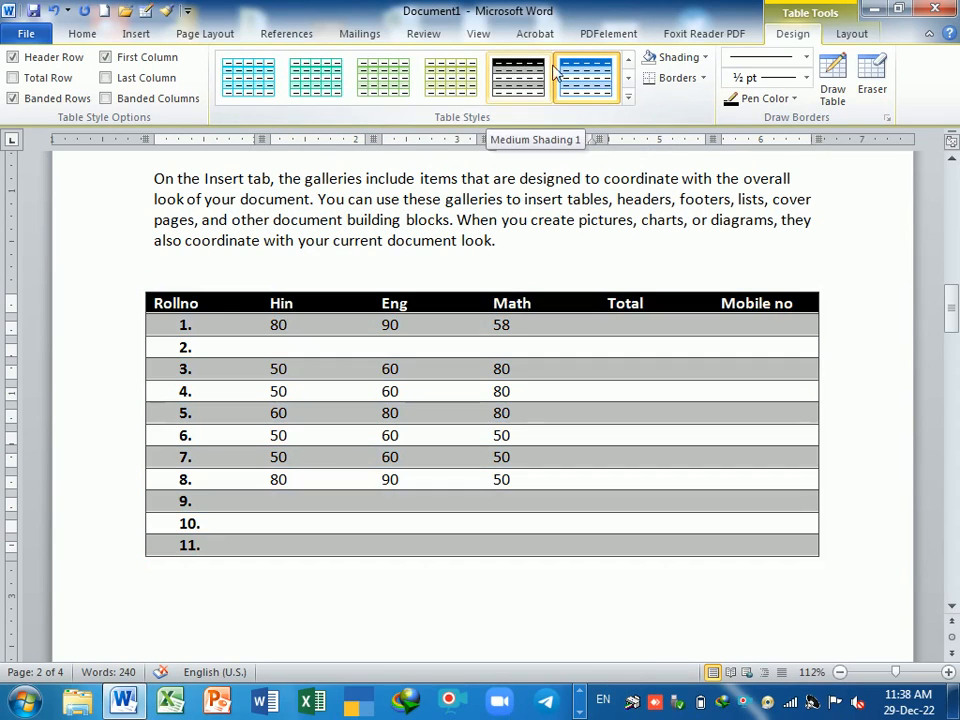
Step: Return the table to the plain Table Grid style and replace it with the grey Light Shading style
left_click(628, 63)
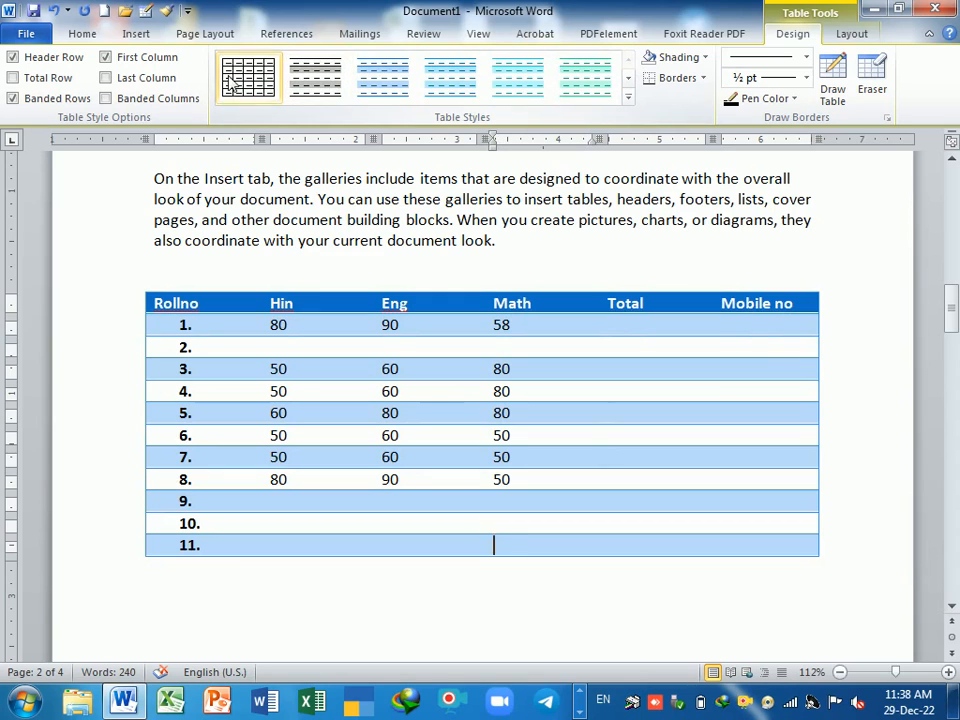
left_click(248, 77)
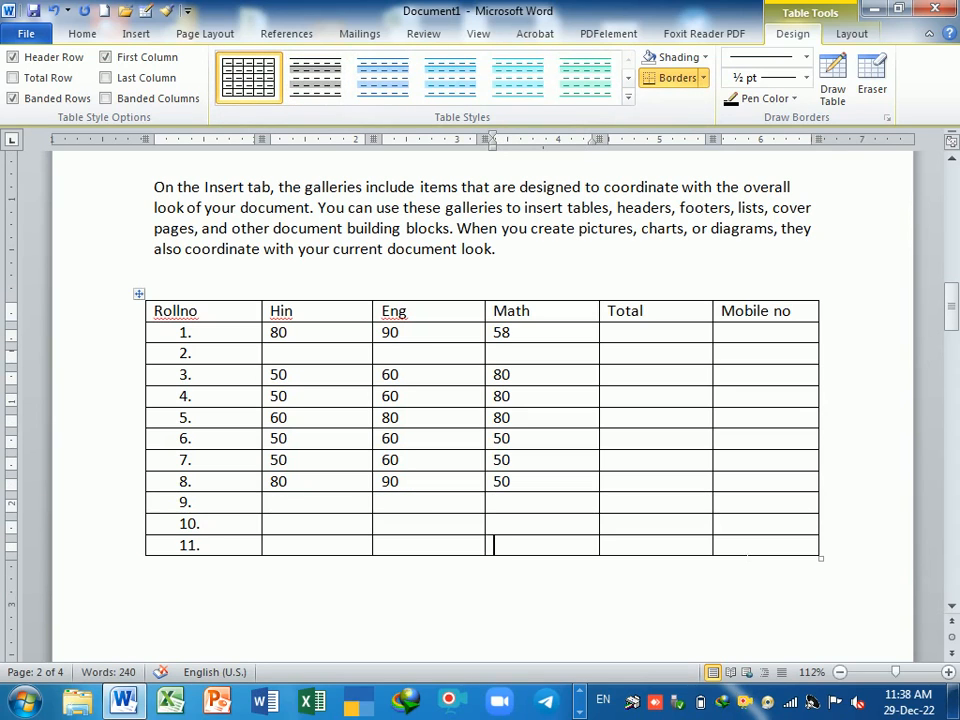
left_click(318, 80)
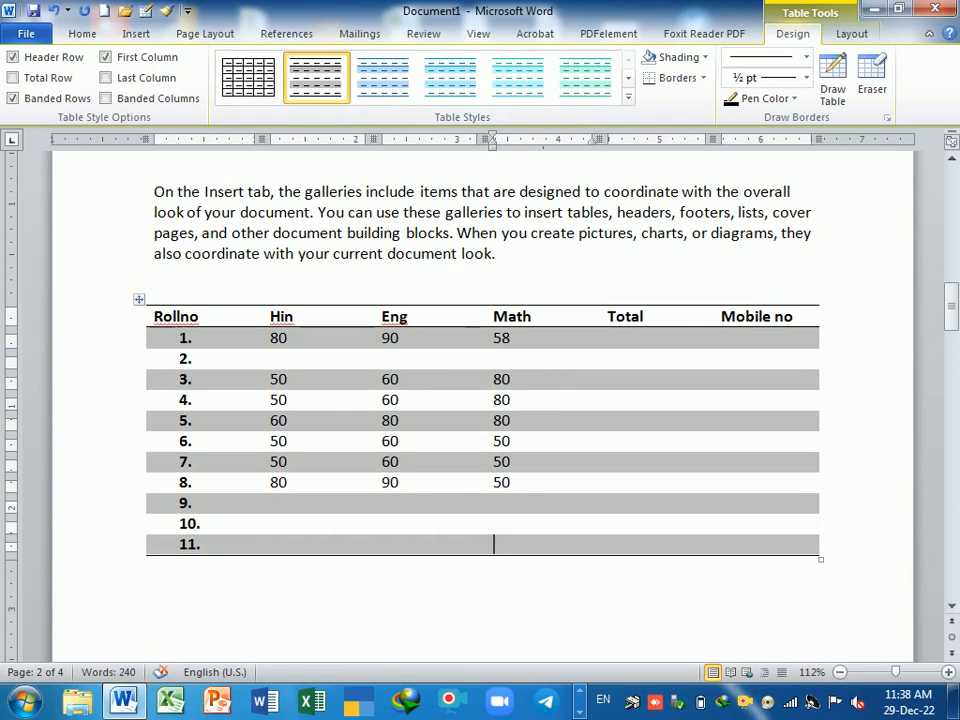
Step: Toggle the table's Total Row formatting to compare its effect on the last row, leaving it on
left_click(13, 78)
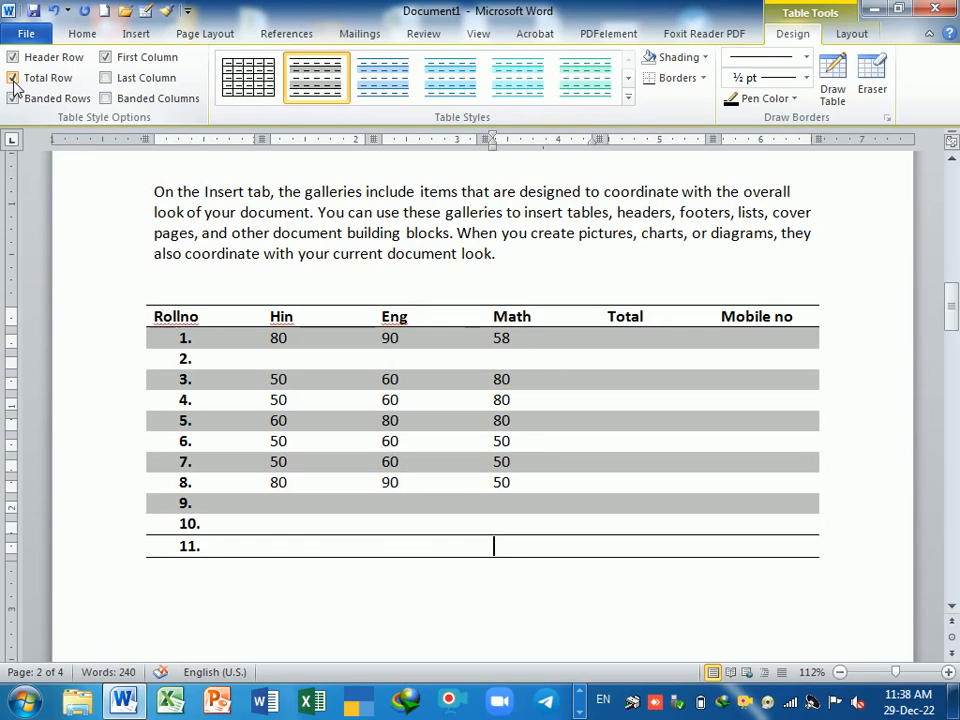
left_click(13, 79)
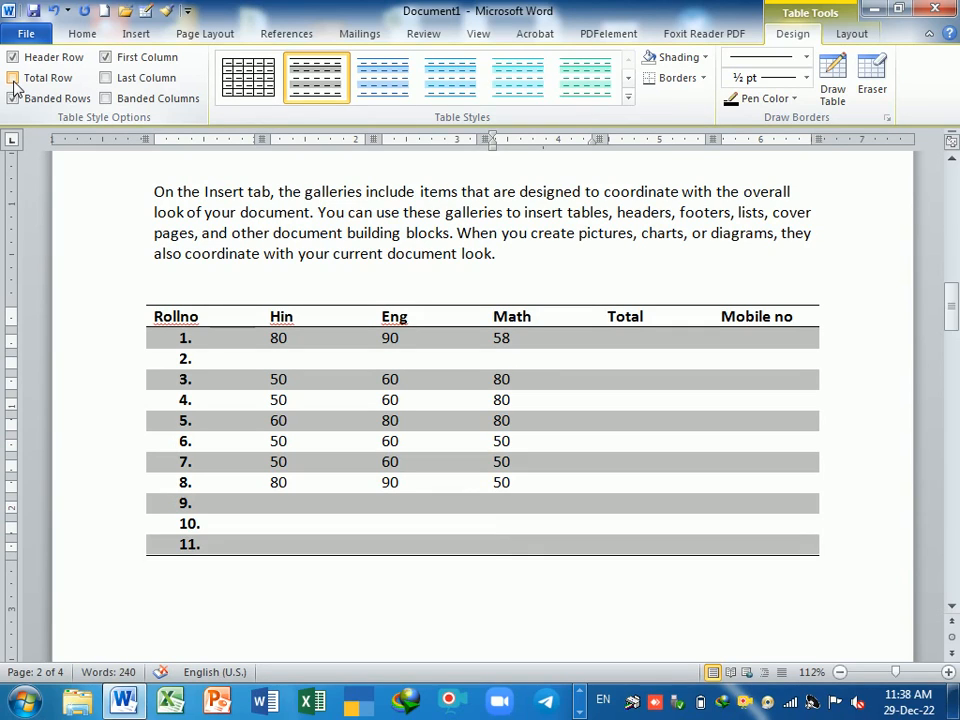
left_click(13, 78)
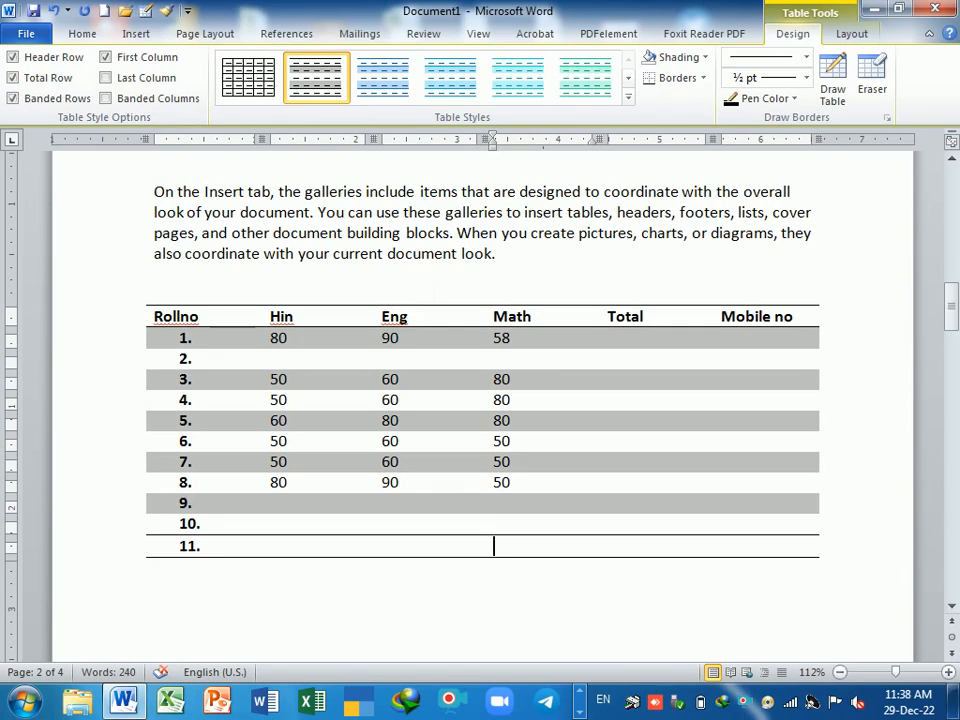
left_click(409, 316)
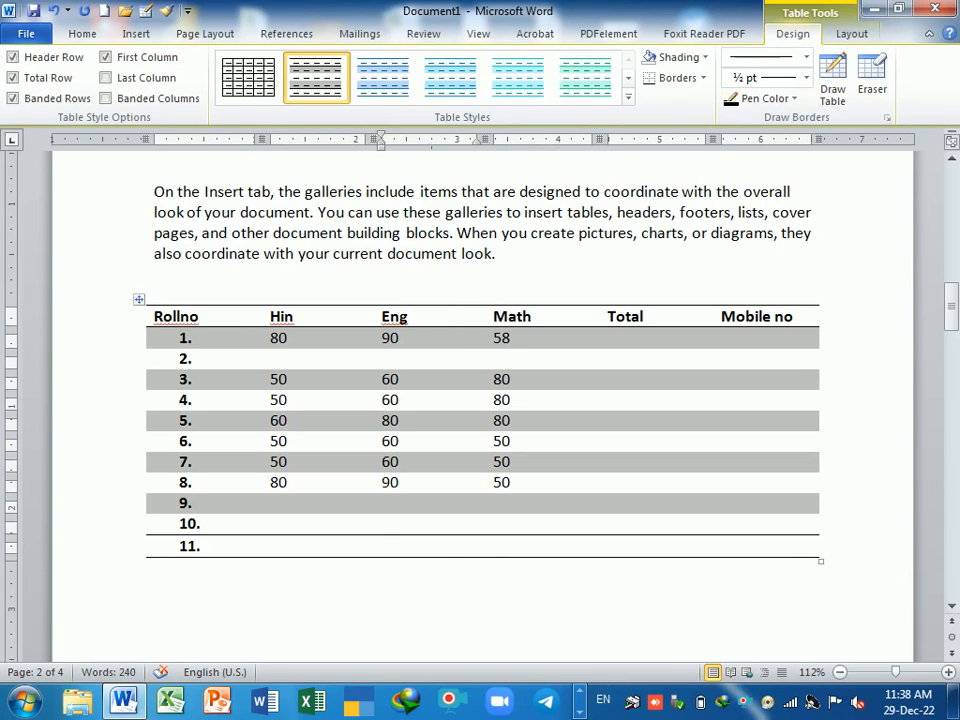
left_click(32, 79)
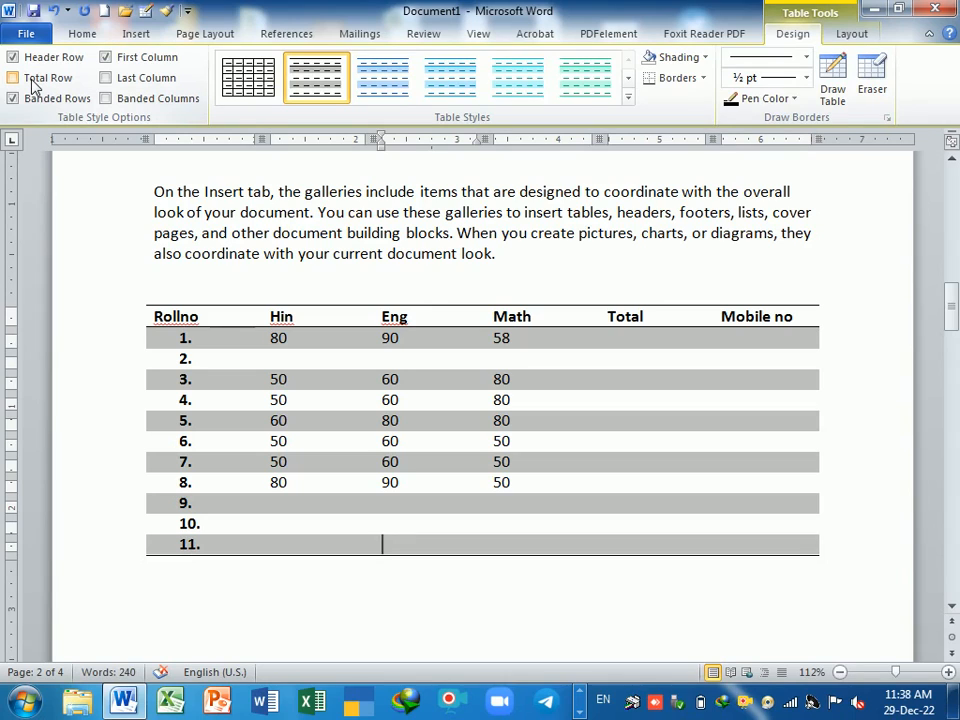
left_click(32, 80)
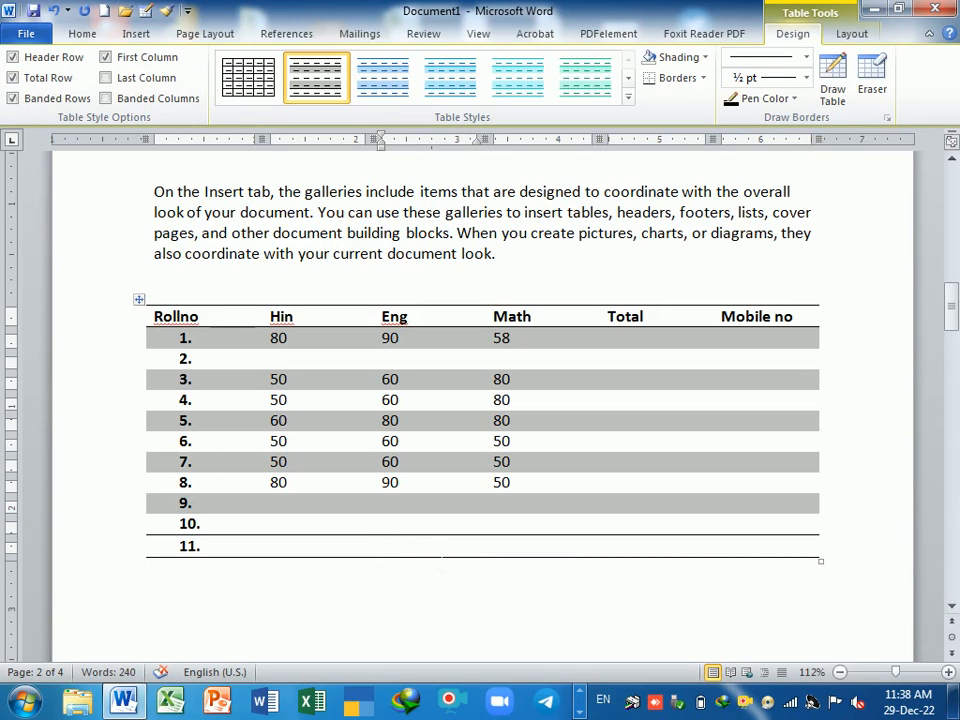
Step: Toggle the table's Banded Rows formatting to compare the row shading, leaving it off
left_click(13, 100)
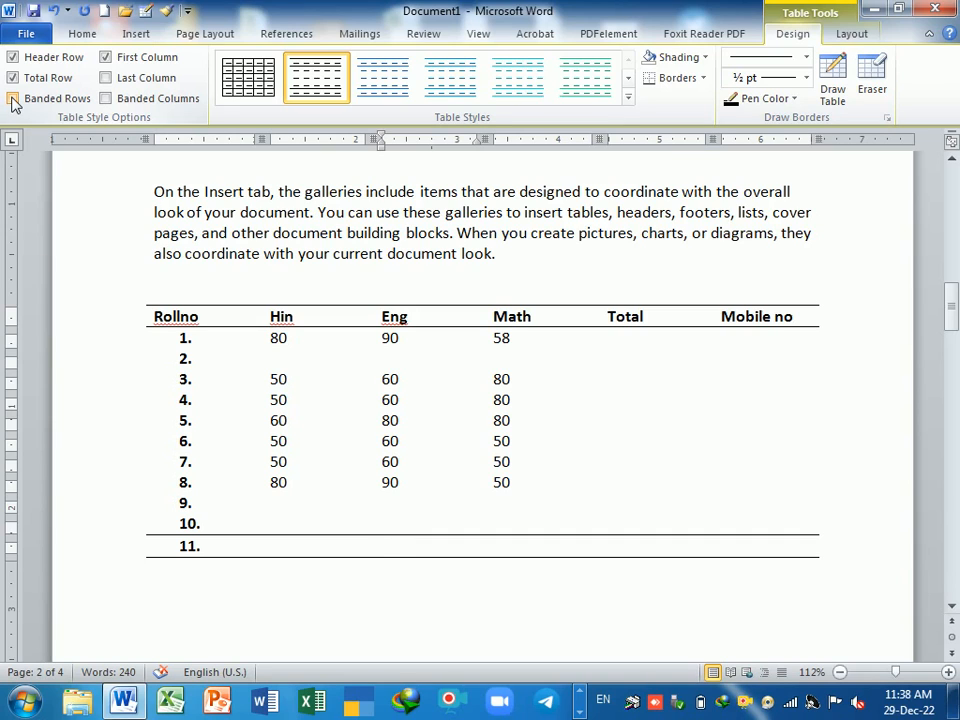
left_click(13, 100)
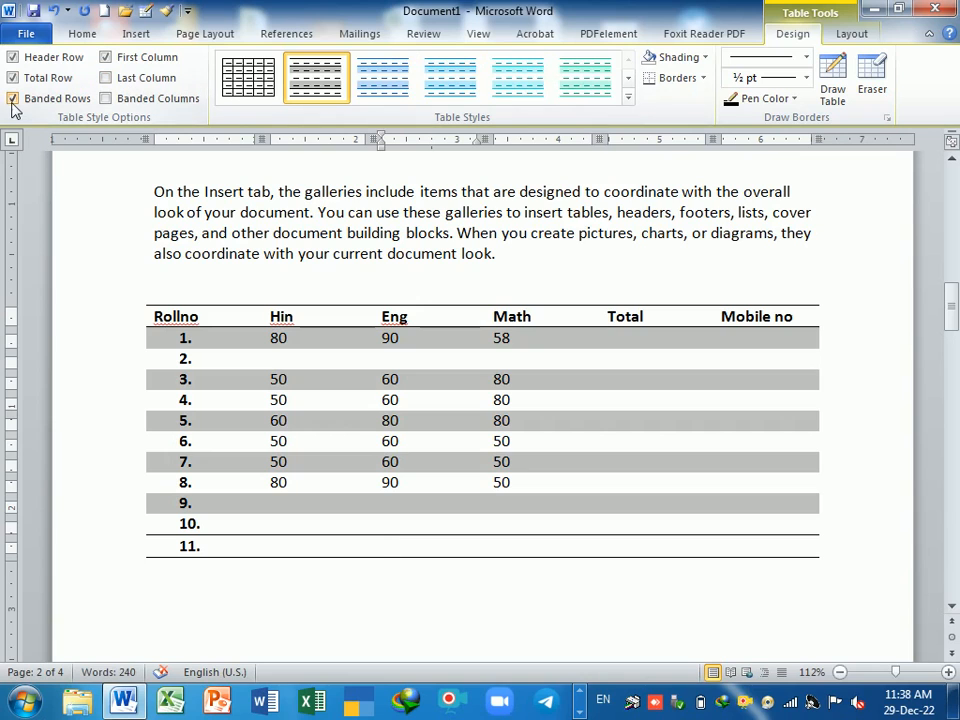
left_click(13, 100)
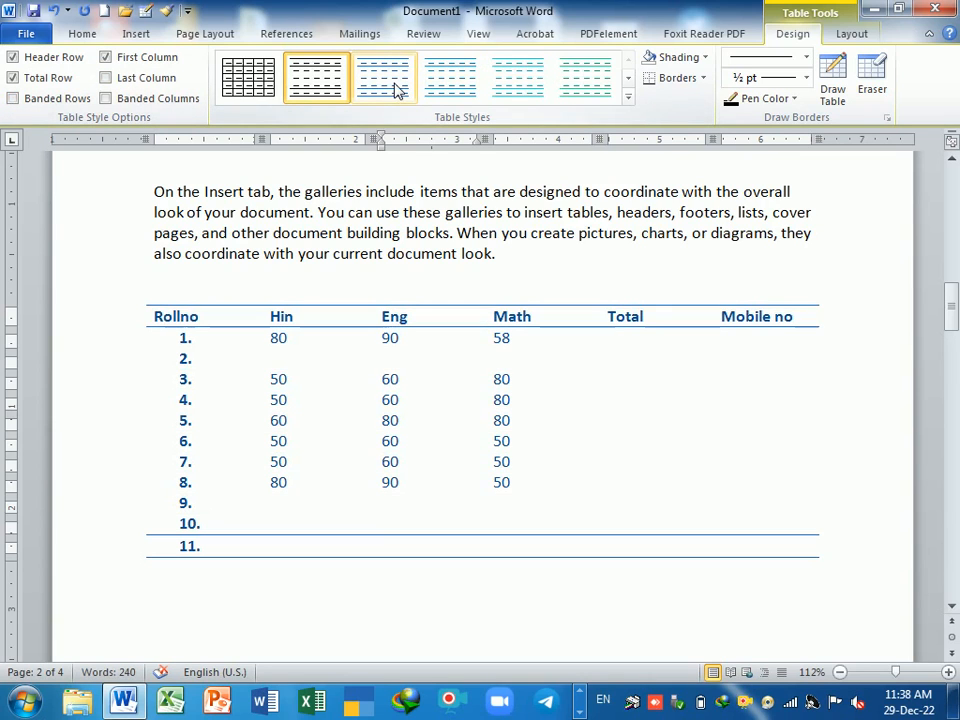
Step: Apply the built-in blue table style with a dark header row and first column, and place the cursor in roll number 6's Math cell
left_click(628, 97)
left_click_drag(701, 193, 701, 405)
left_click(316, 270)
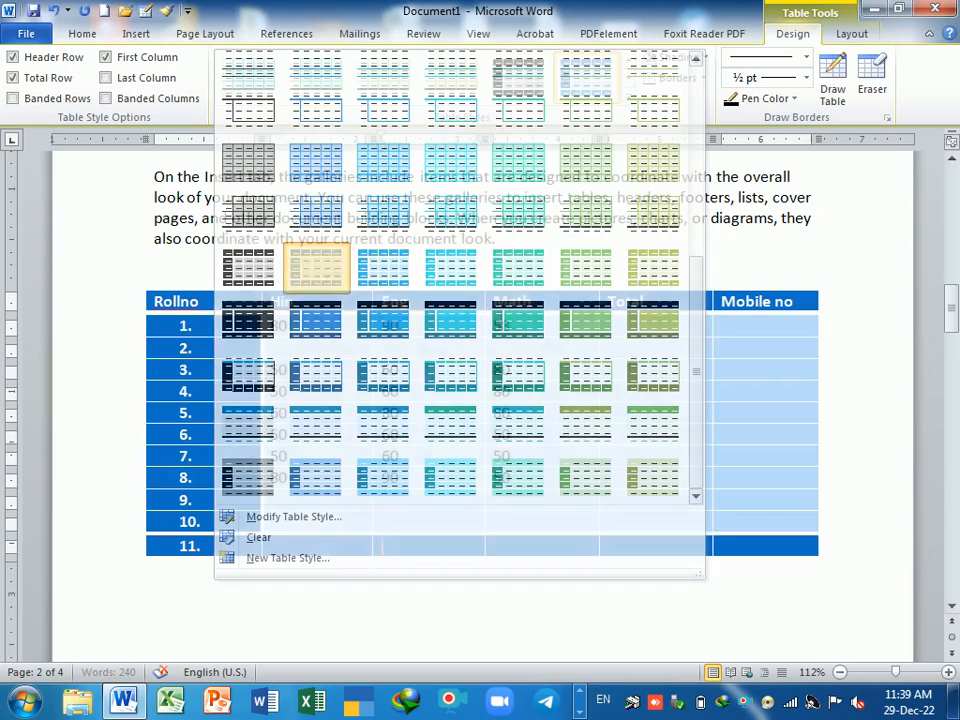
left_click(537, 442)
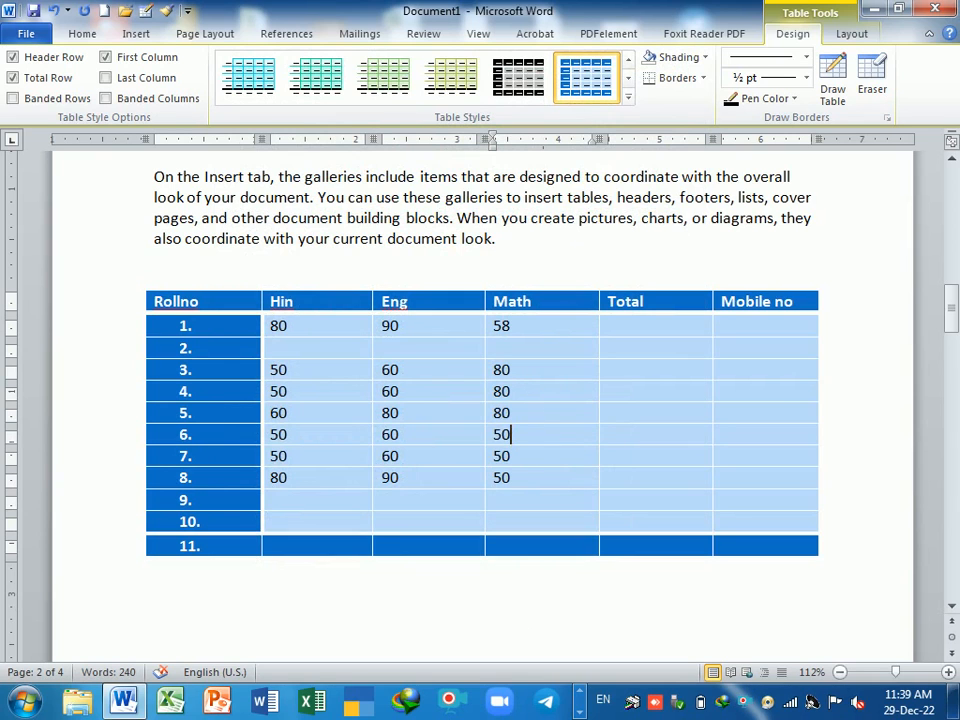
Step: Apply the Light Shading style to the table and turn on Banded Rows, keeping Total Row on
left_click(630, 61)
left_click(630, 61)
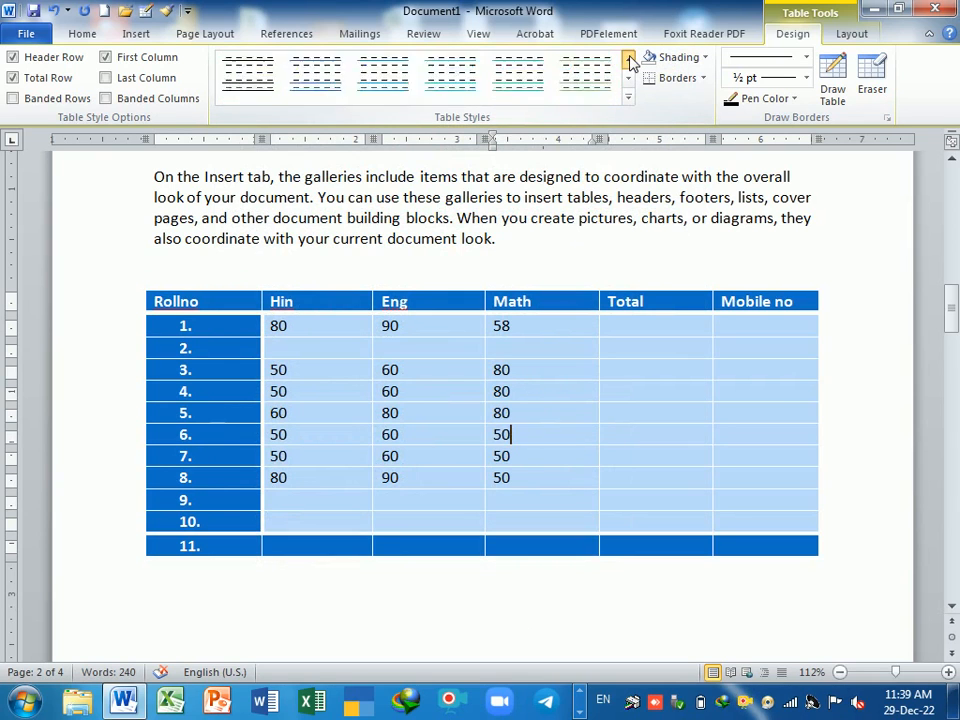
left_click(630, 61)
left_click(630, 61)
left_click(630, 61)
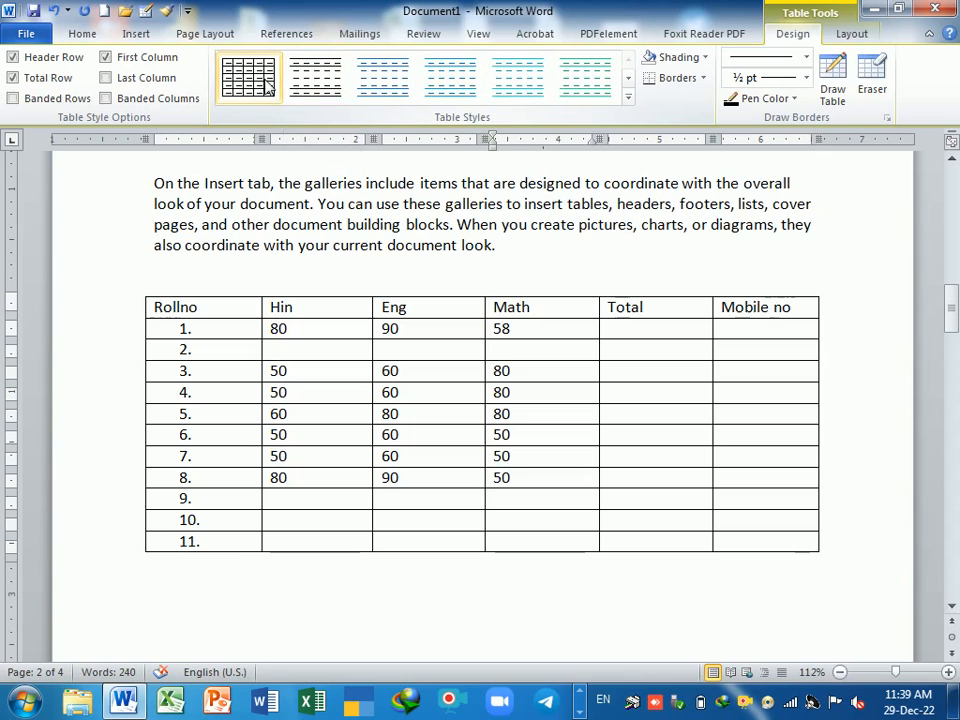
left_click(318, 88)
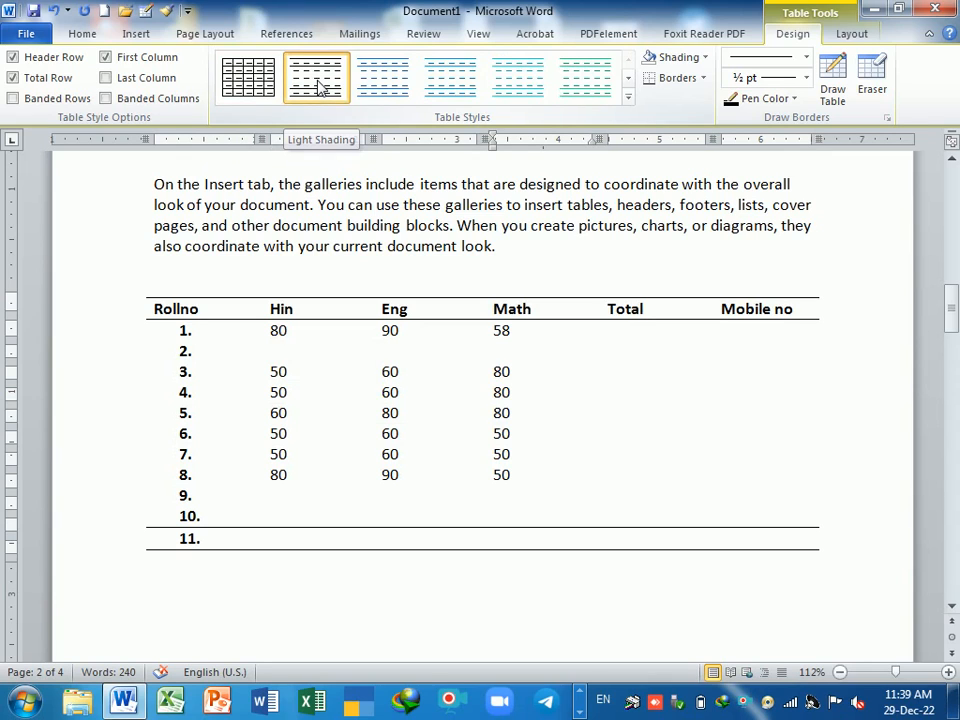
left_click(14, 99)
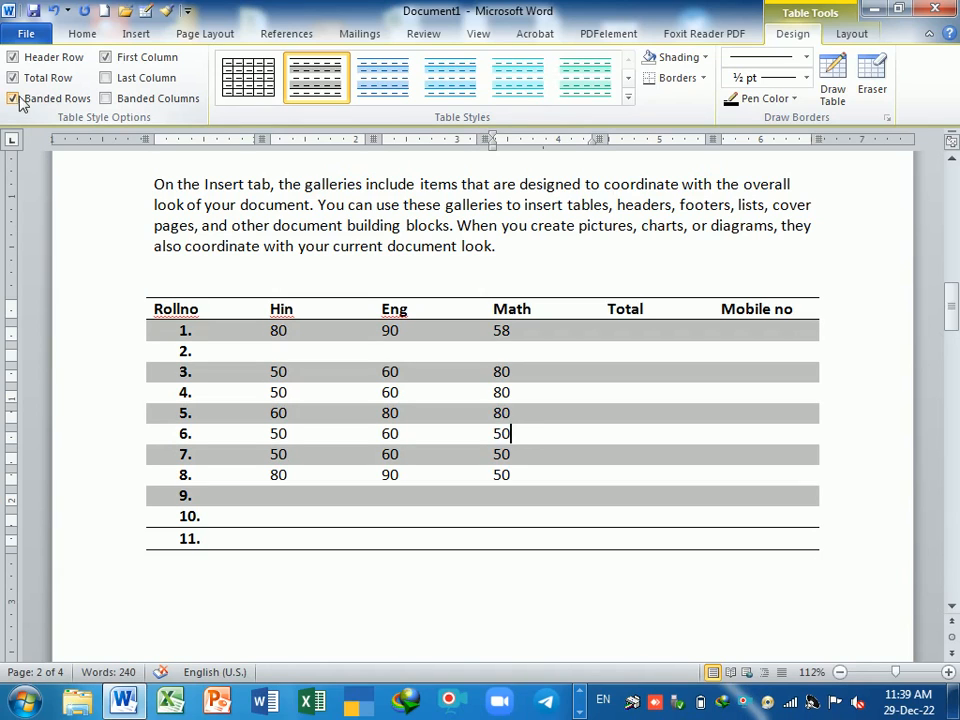
left_click(12, 78)
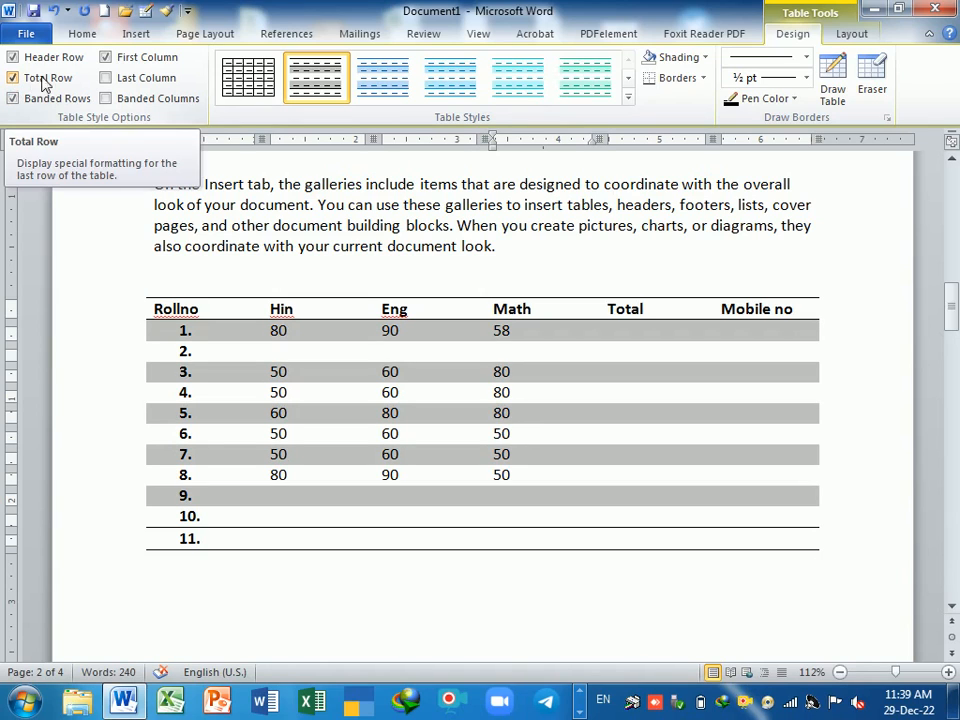
Step: Toggle the table's First Column formatting to compare the roll numbers' emphasis, leaving it off
left_click(105, 60)
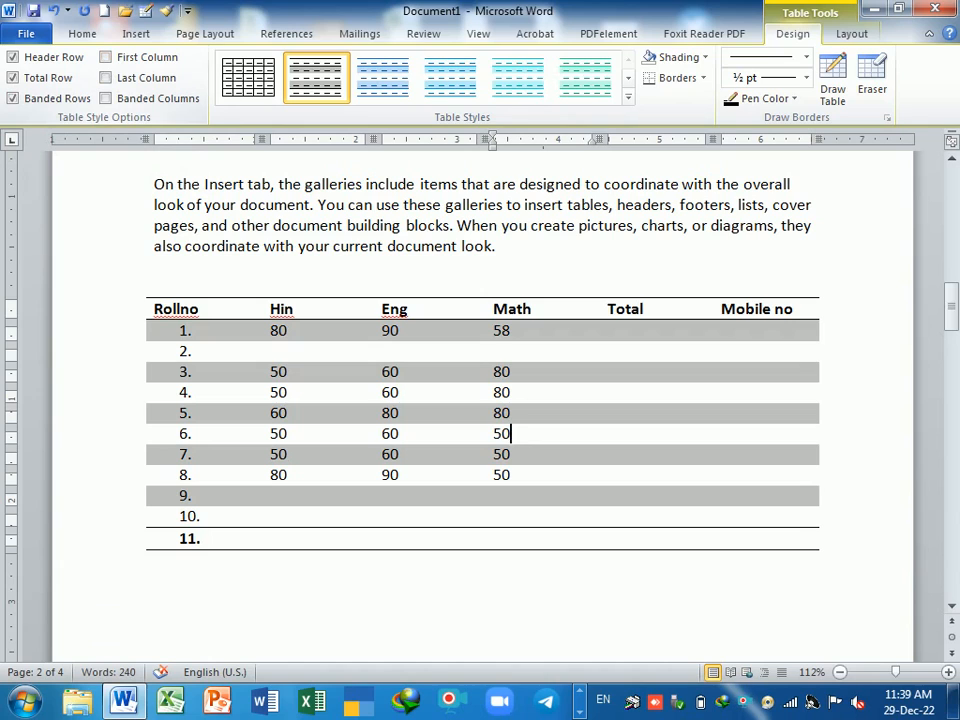
left_click(106, 58)
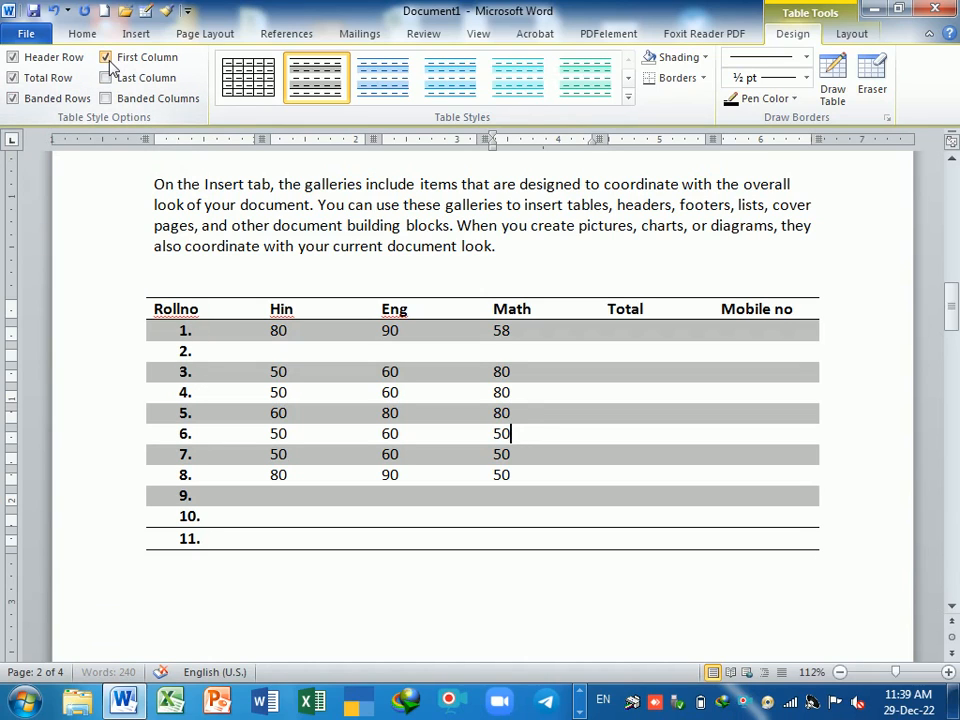
left_click(107, 60)
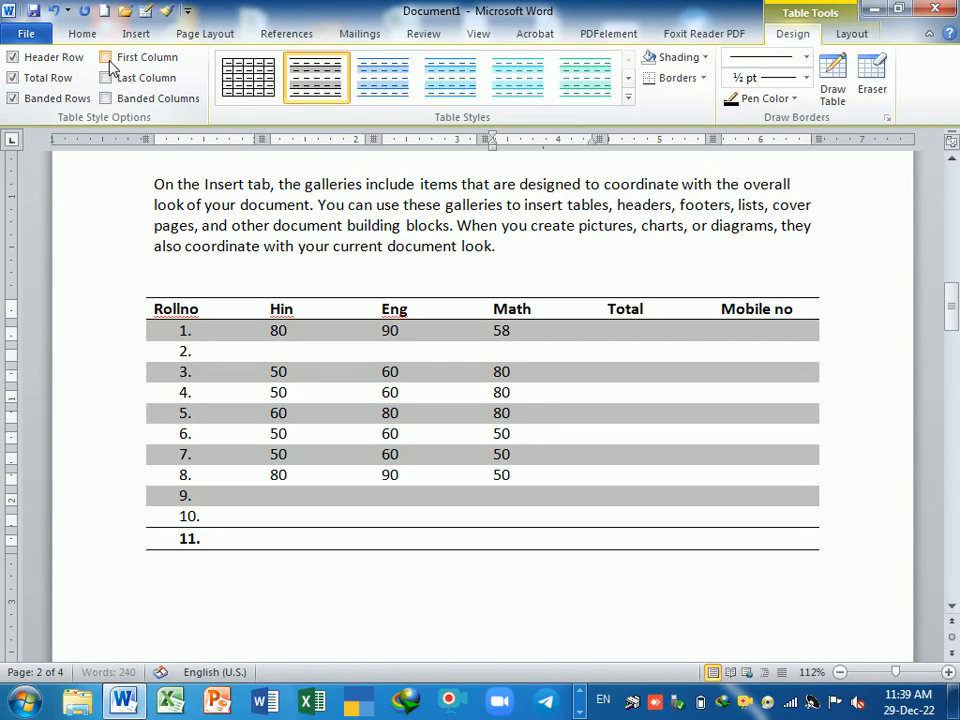
Step: Try Last Column formatting on the table and turn it back off, and turn on Banded Columns
left_click(107, 79)
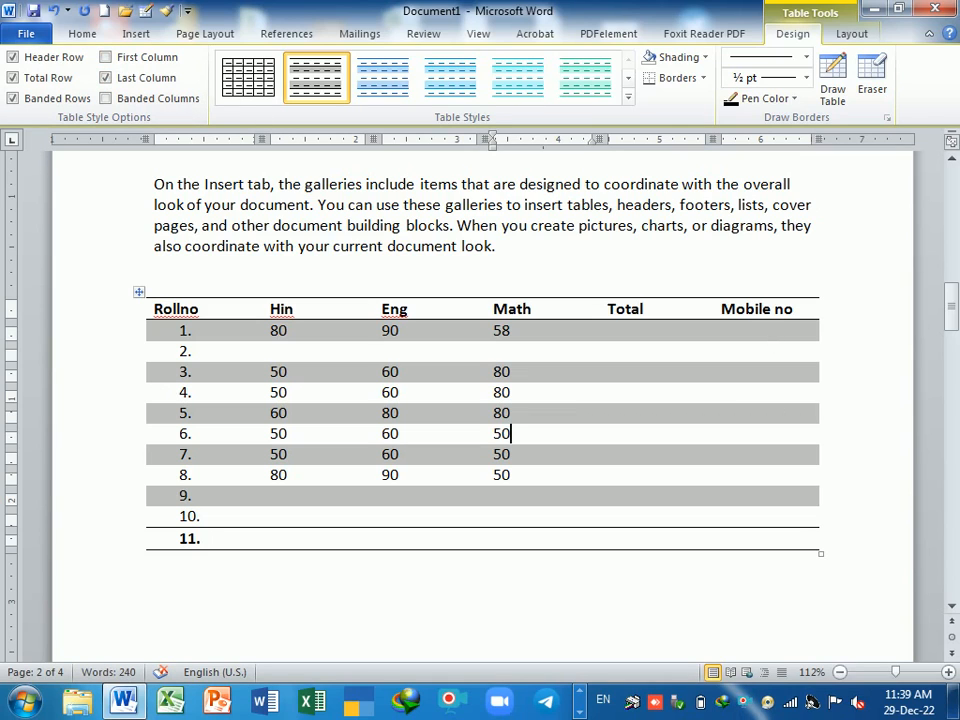
left_click(106, 78)
left_click(106, 99)
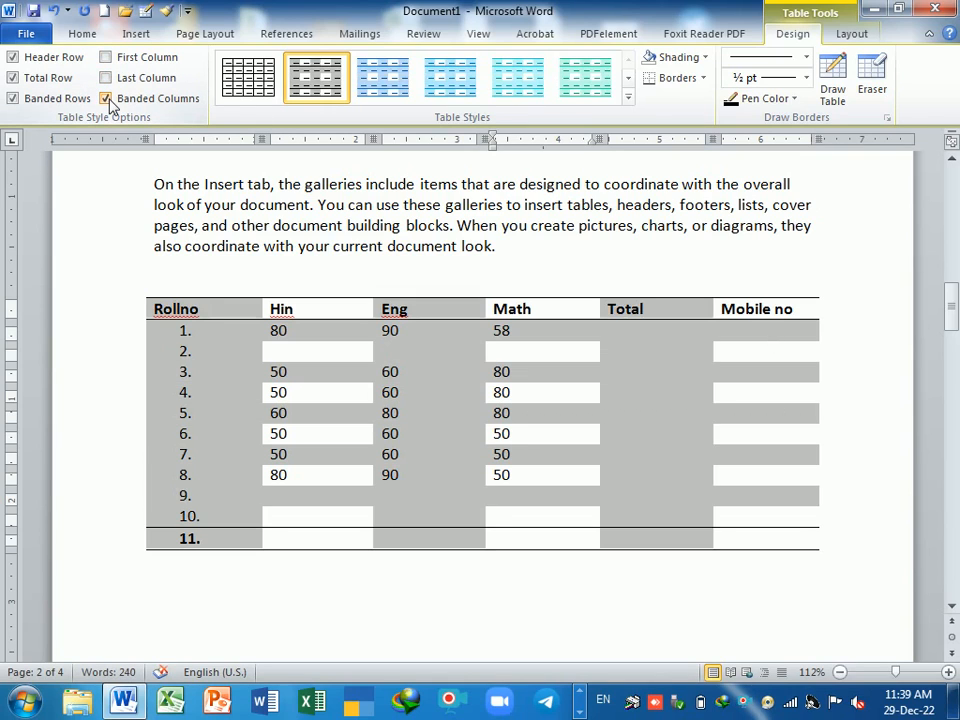
Step: Toggle the table's Banded Columns formatting off and on several times to compare the shading, leaving it on
left_click(106, 99)
left_click(106, 99)
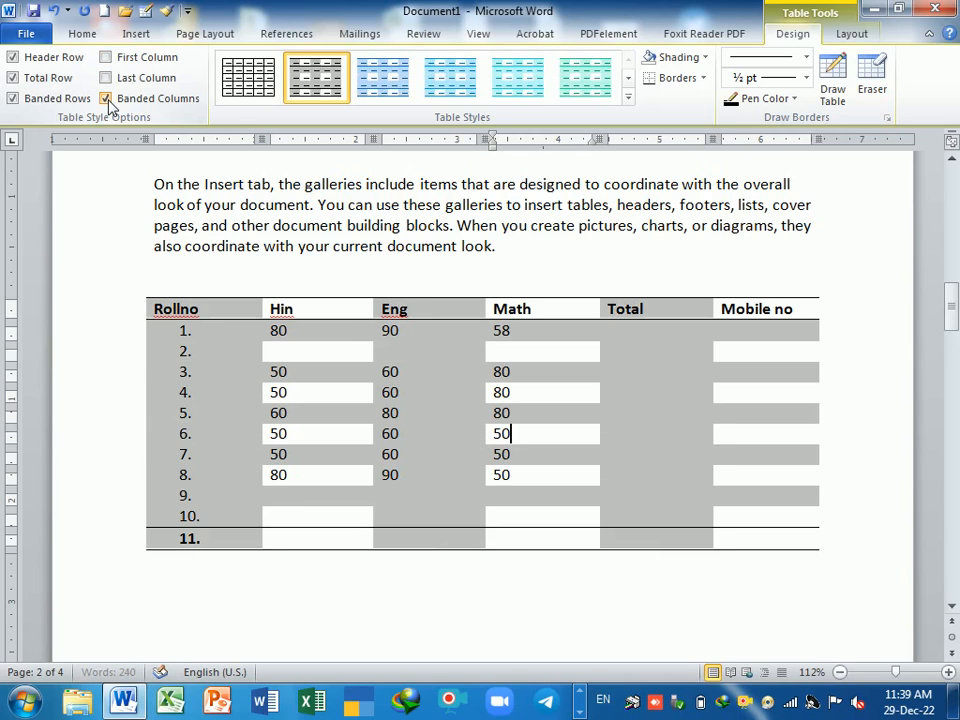
left_click(106, 99)
left_click(106, 99)
left_click(106, 99)
left_click(106, 99)
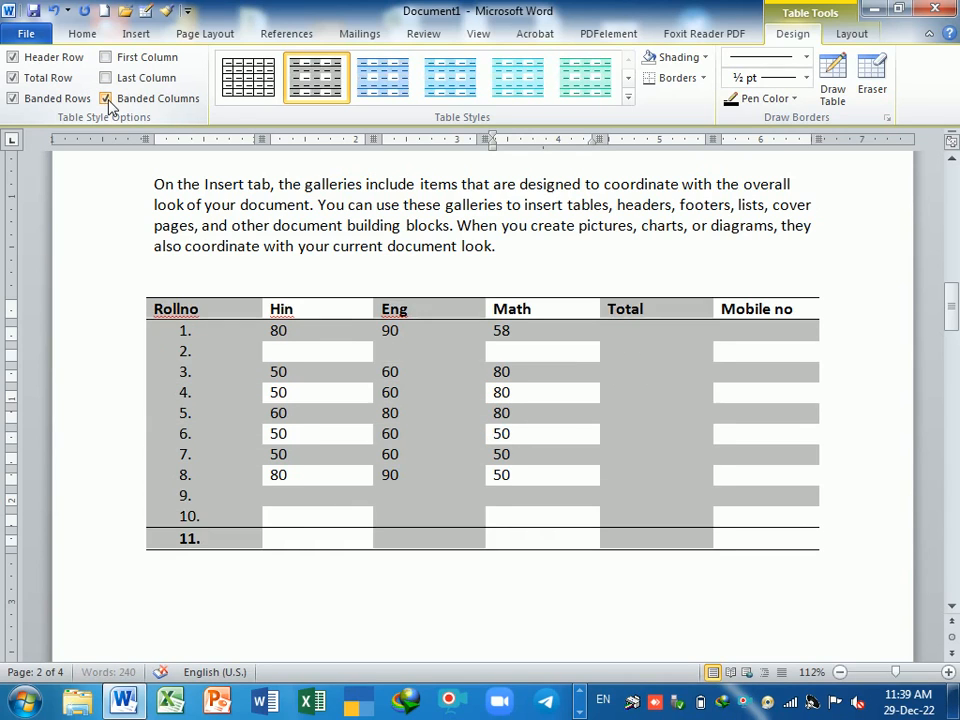
Step: Apply the built-in blue grid style to the table and turn off Banded Columns, Total Row, Banded Rows and Header Row
left_click(628, 97)
left_click(318, 267)
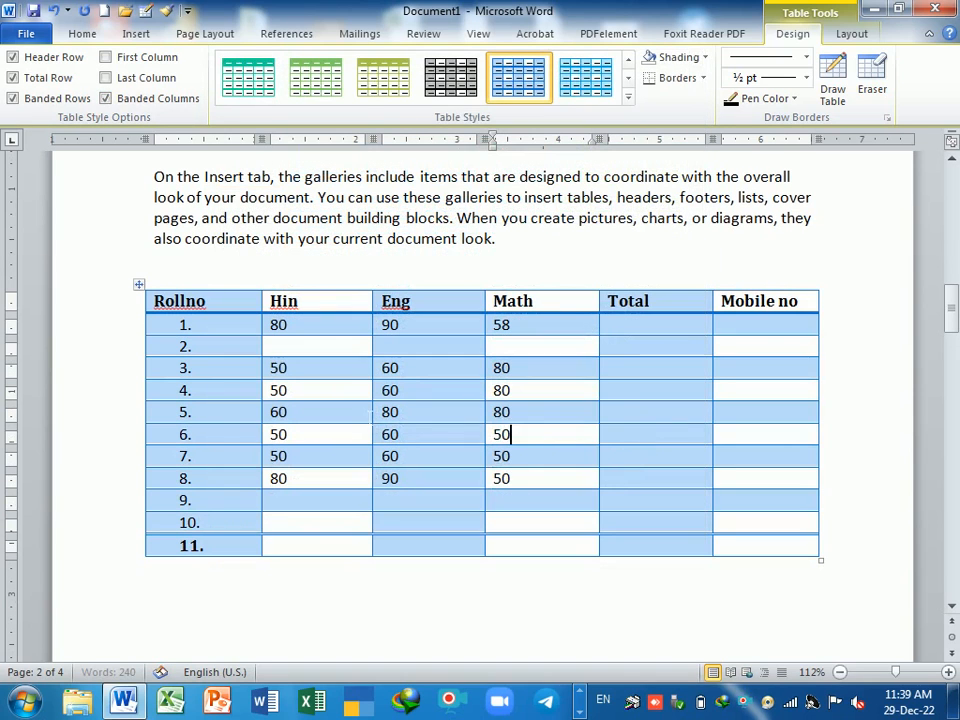
left_click(128, 99)
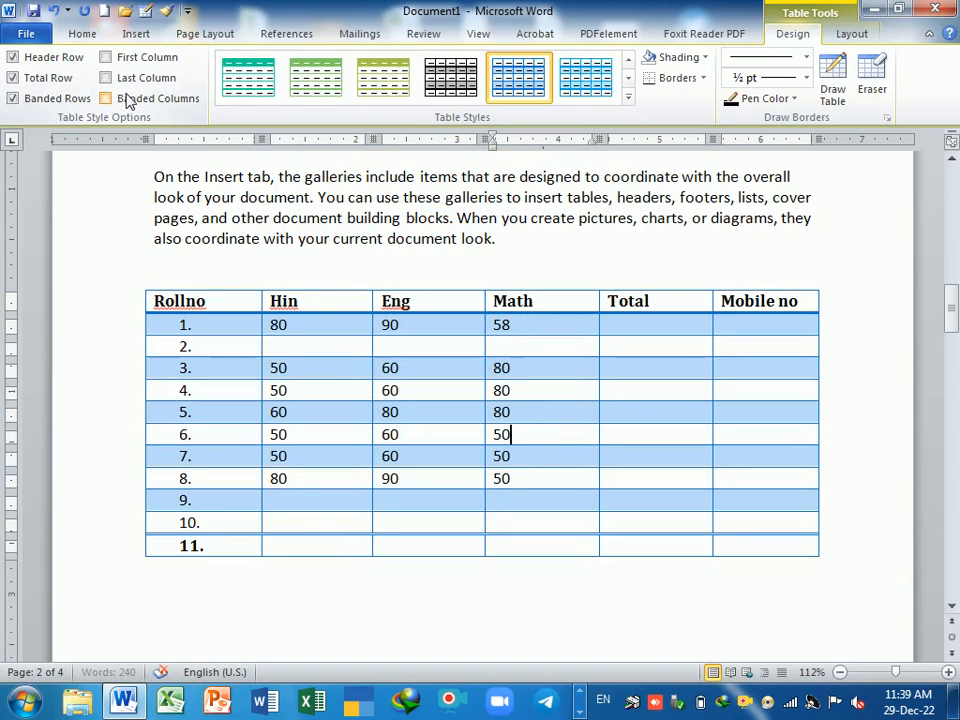
left_click(13, 79)
left_click(26, 98)
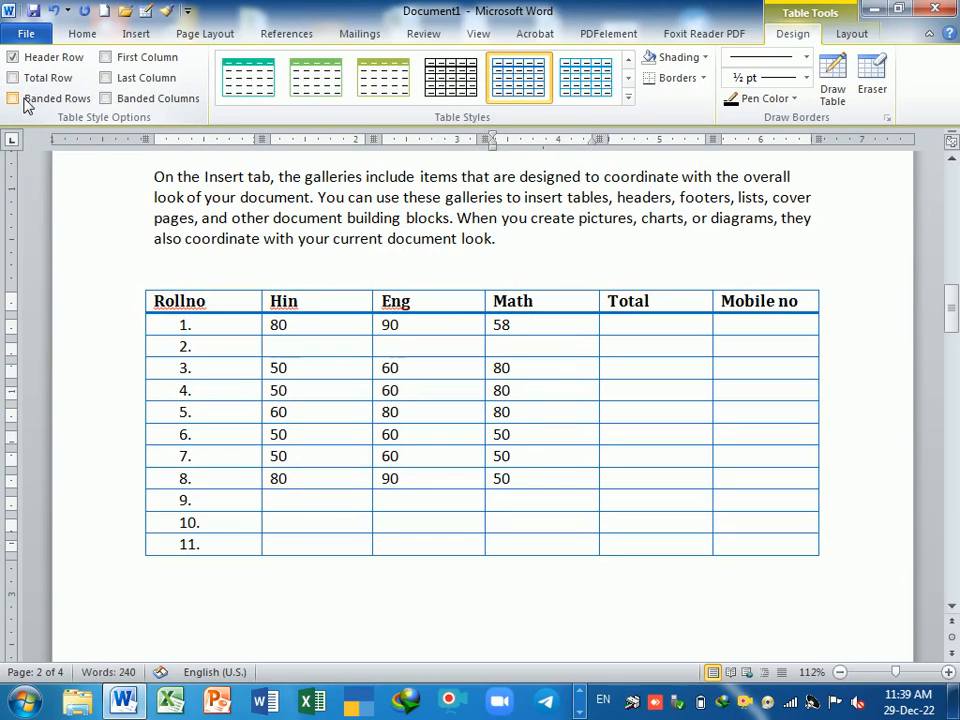
left_click(13, 58)
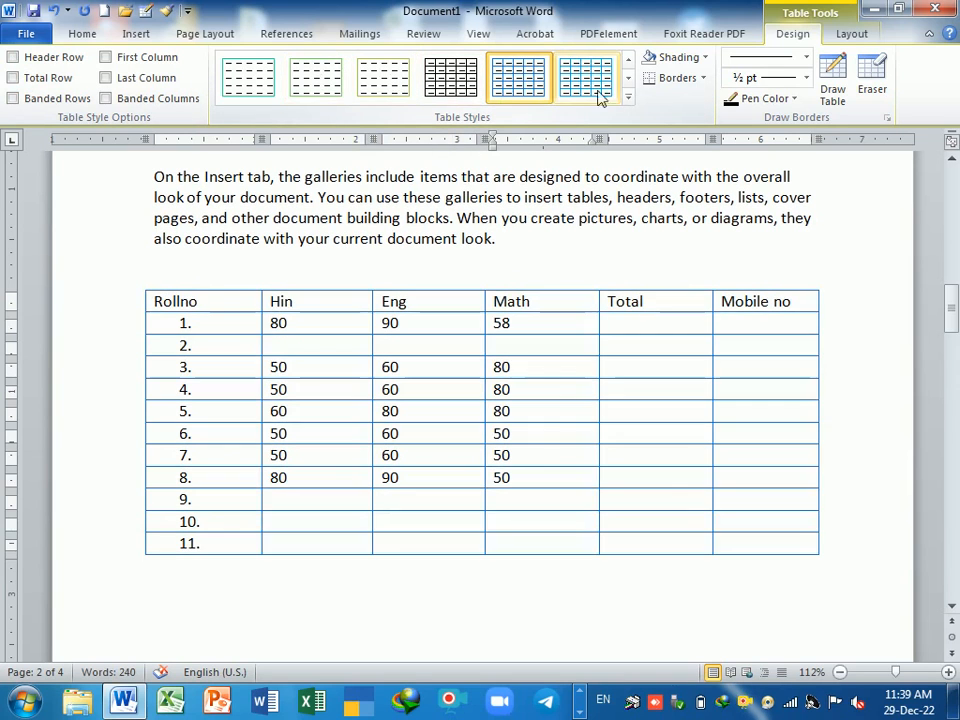
Step: Apply the built-in lighter blue grid style to the table and turn on Header Row and Banded Rows
left_click(628, 97)
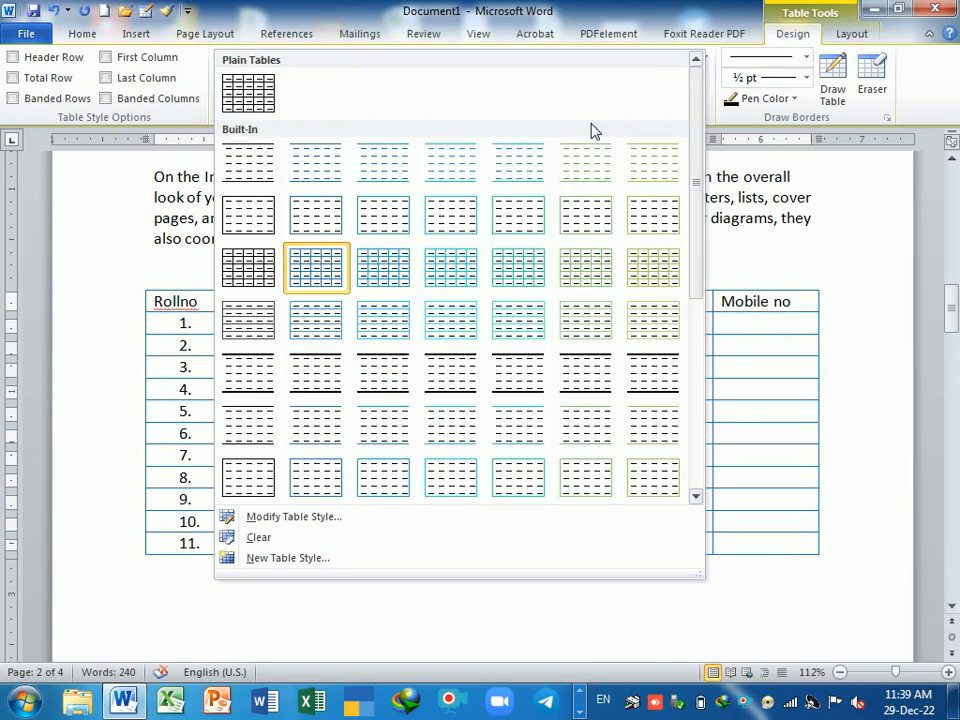
left_click(369, 268)
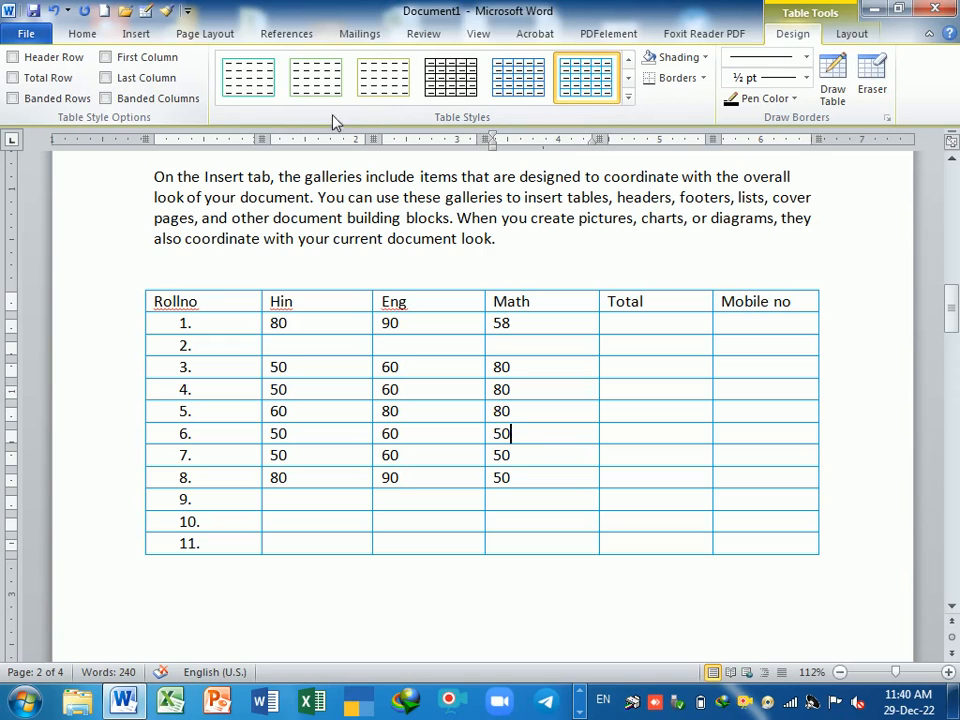
left_click(13, 57)
left_click(14, 98)
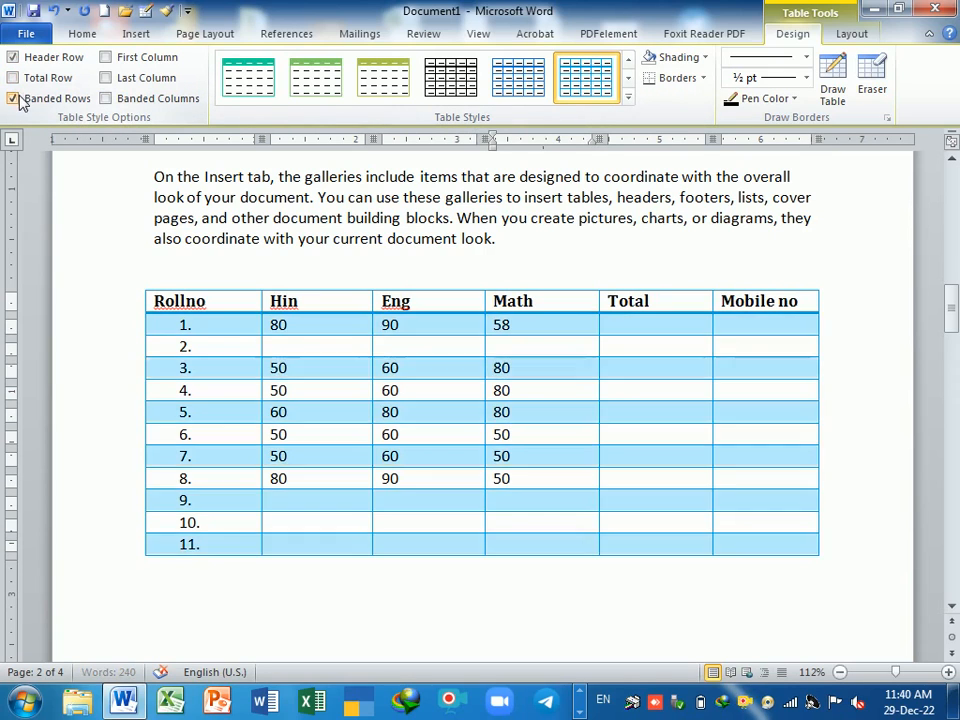
Step: Turn on Last Column and First Column formatting for the table, and try Banded Columns, leaving it off
left_click(107, 78)
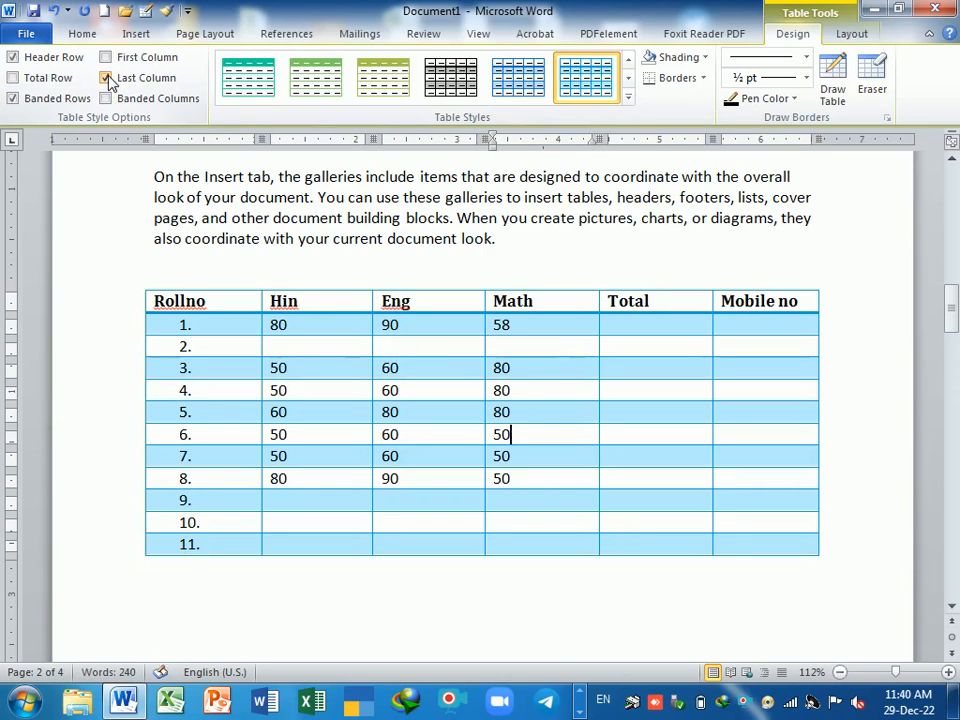
left_click(107, 60)
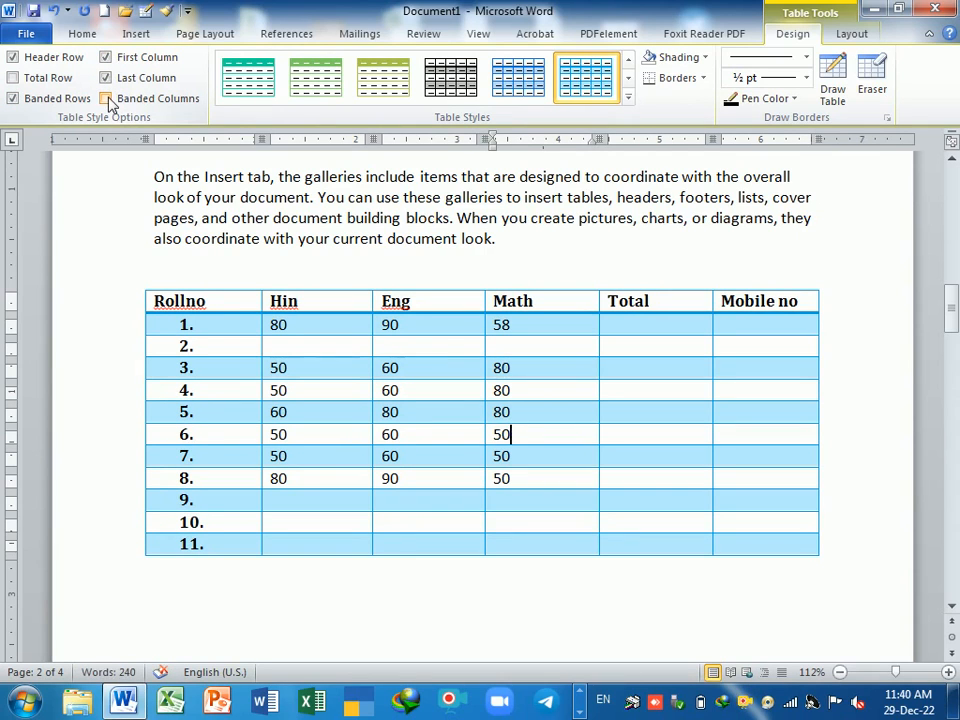
left_click(105, 99)
left_click(105, 98)
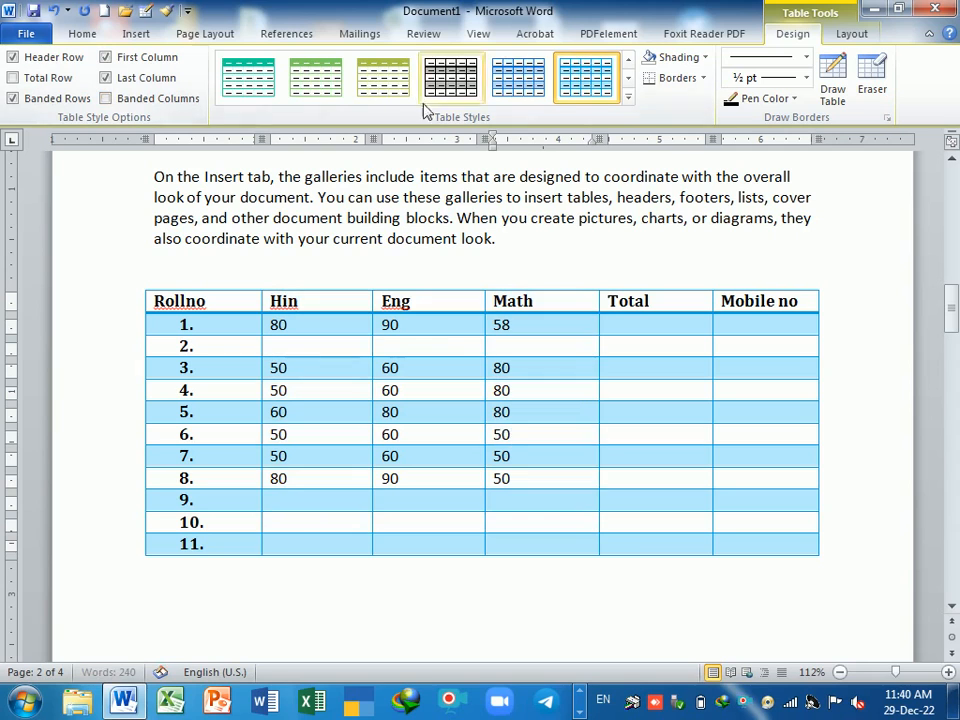
Step: Apply the built-in black-and-grey banded style without vertical borders to the table, and toggle Banded Rows off and back on
left_click(628, 79)
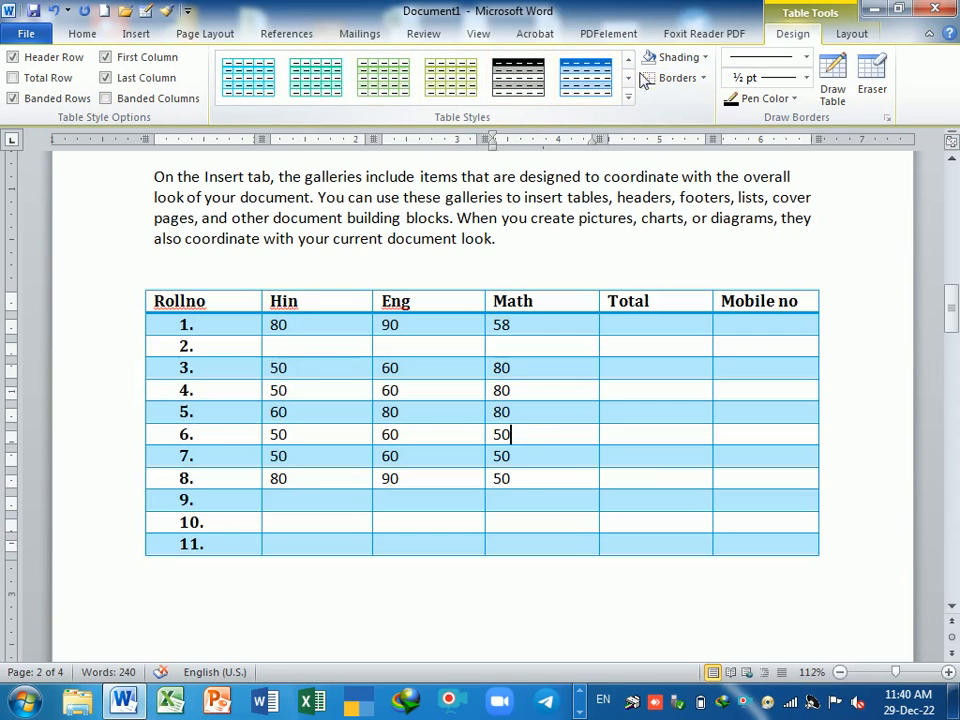
left_click(626, 62)
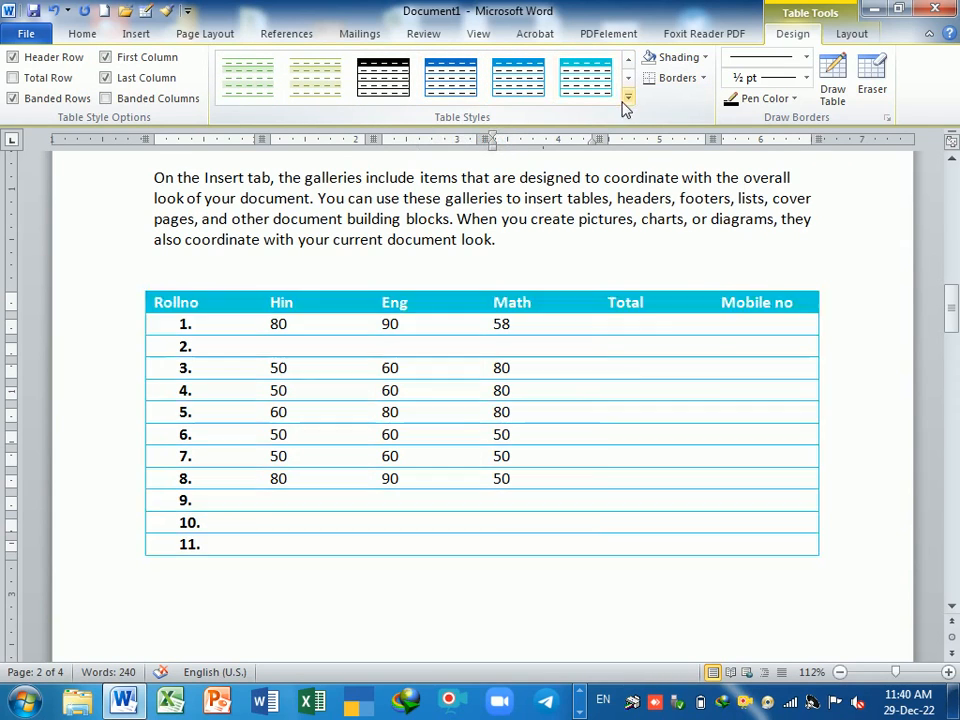
left_click(628, 98)
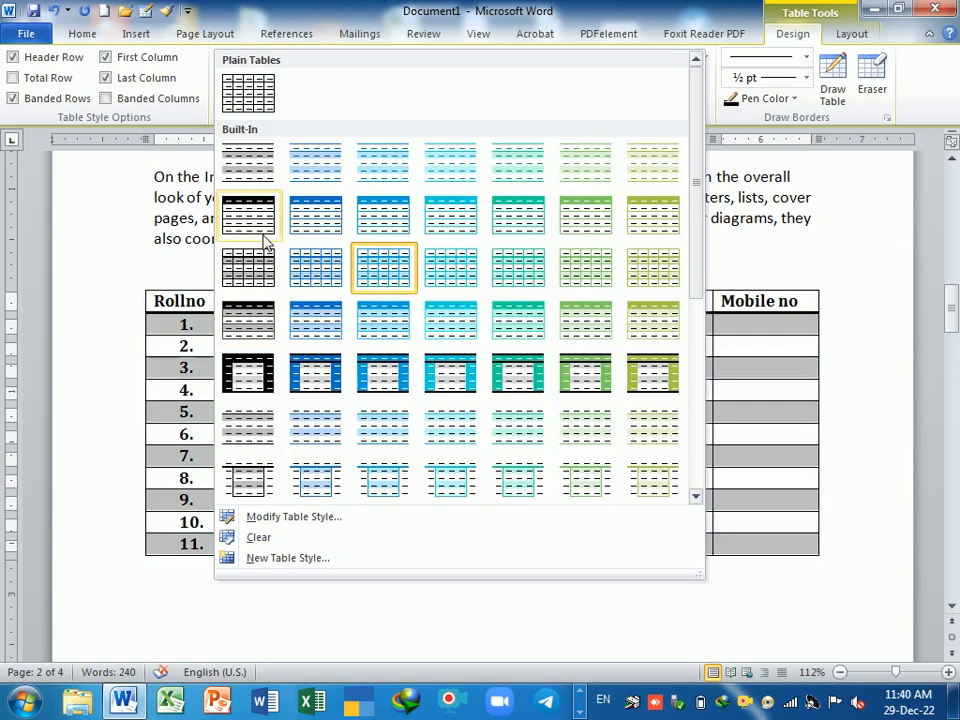
left_click(250, 424)
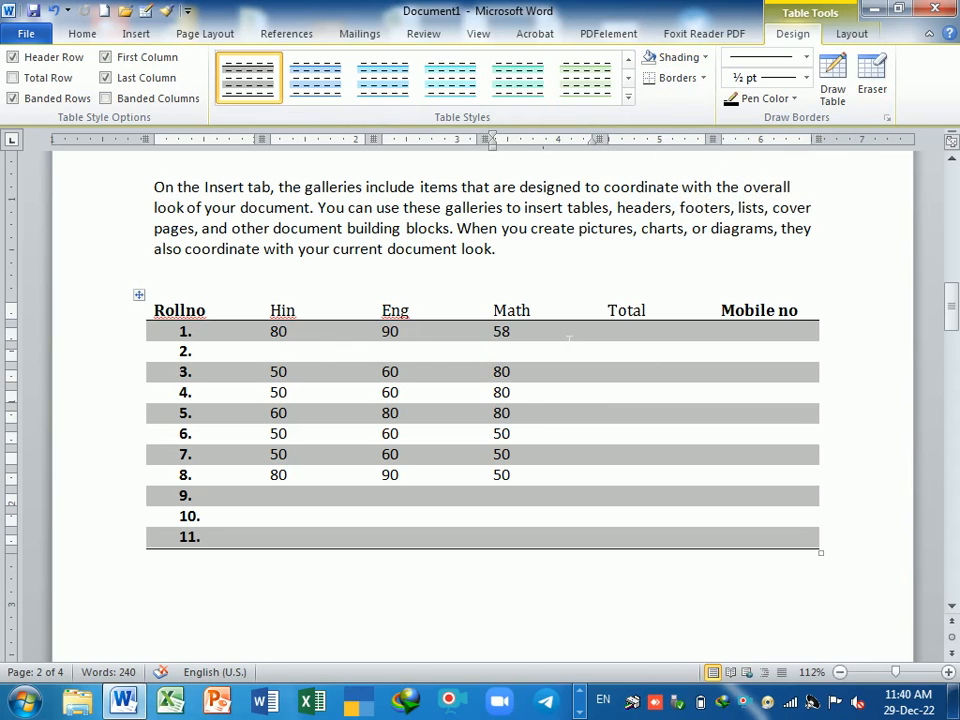
left_click(13, 99)
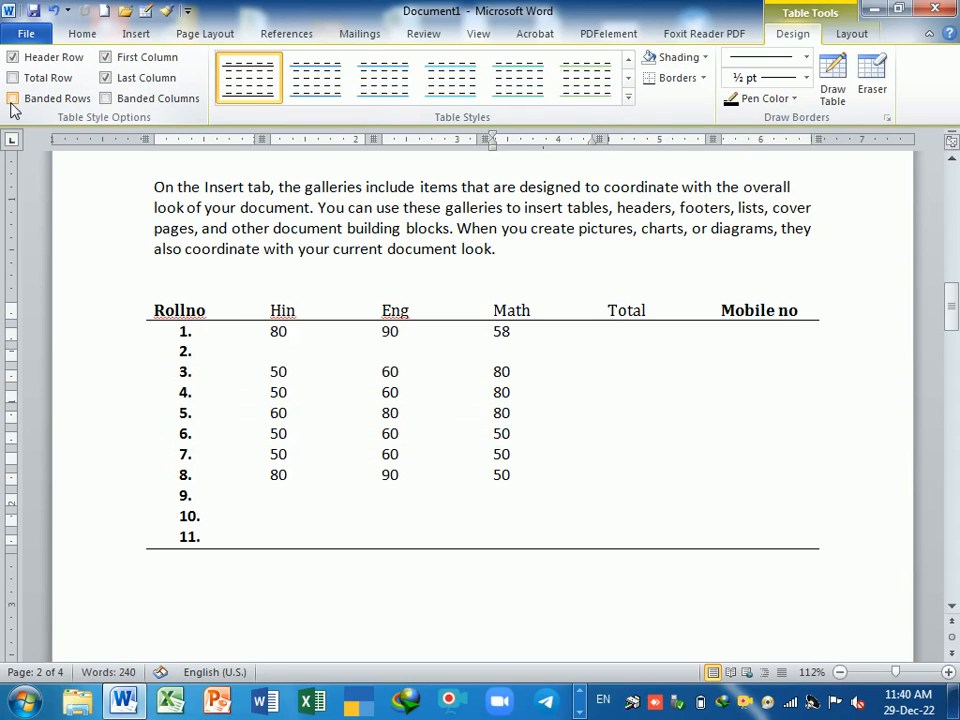
left_click(13, 99)
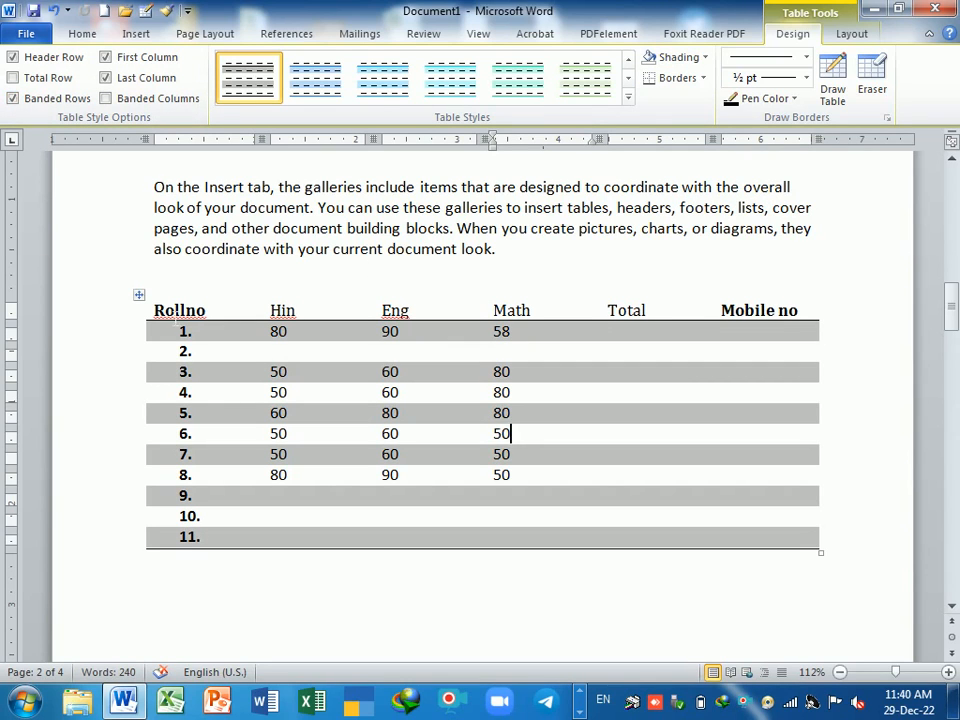
Step: Shade the table's header row, from Rollno to Mobile no, with the standard Orange colour
left_click_drag(155, 310, 800, 310)
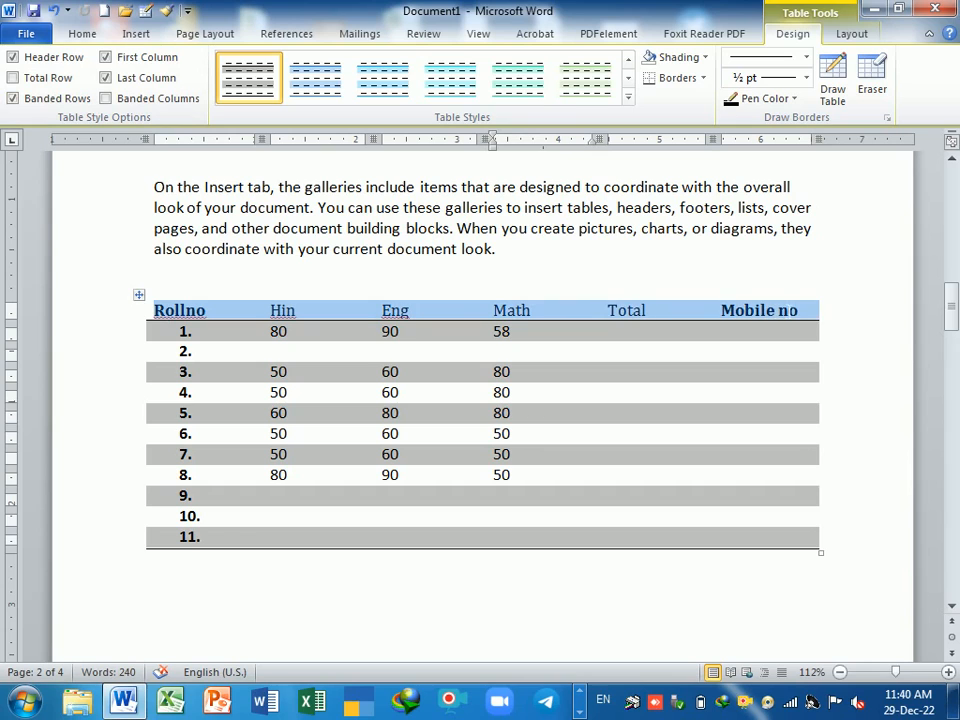
left_click(80, 34)
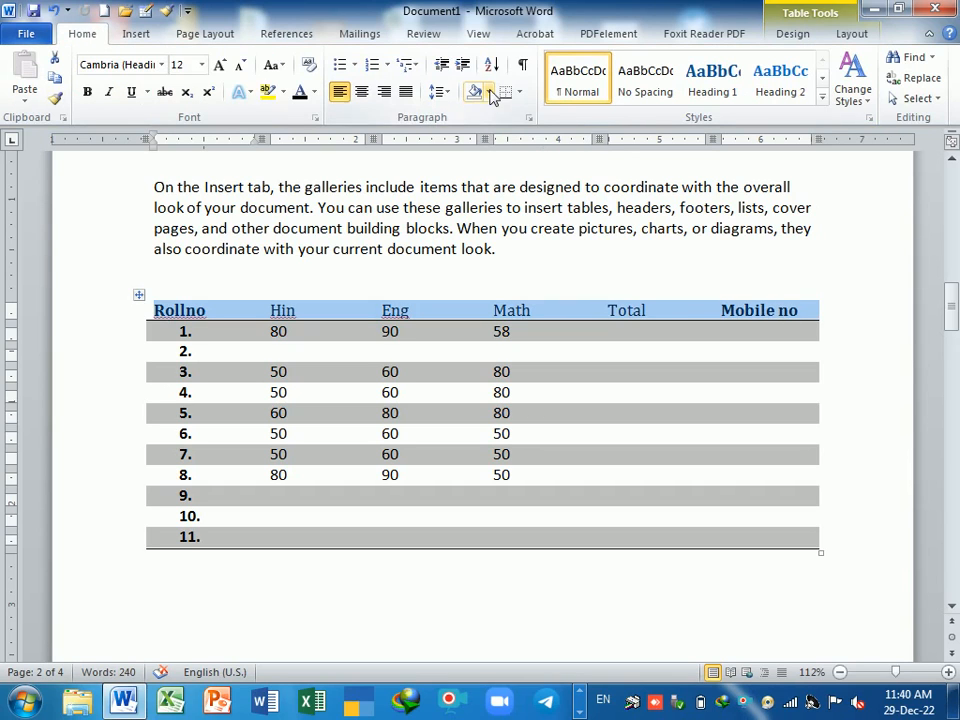
left_click(489, 92)
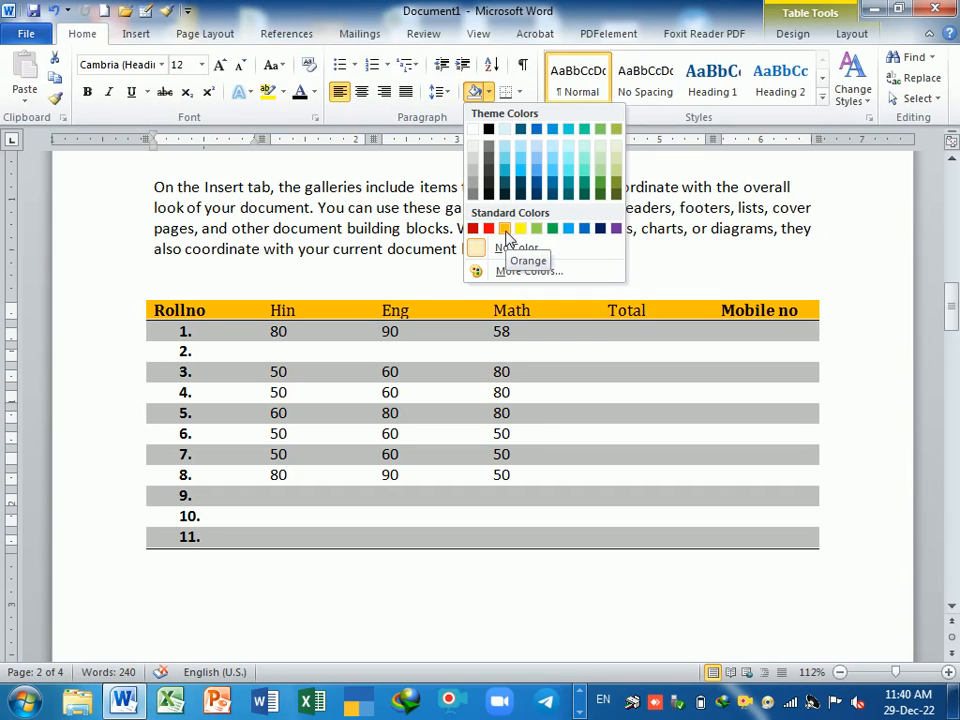
key("Escape")
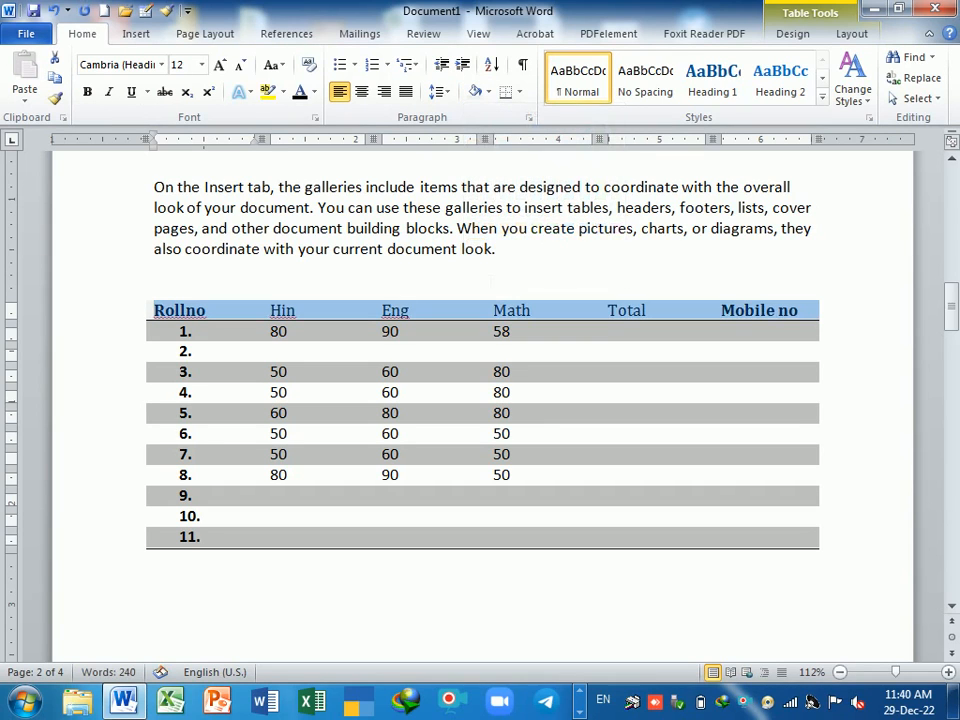
left_click(782, 36)
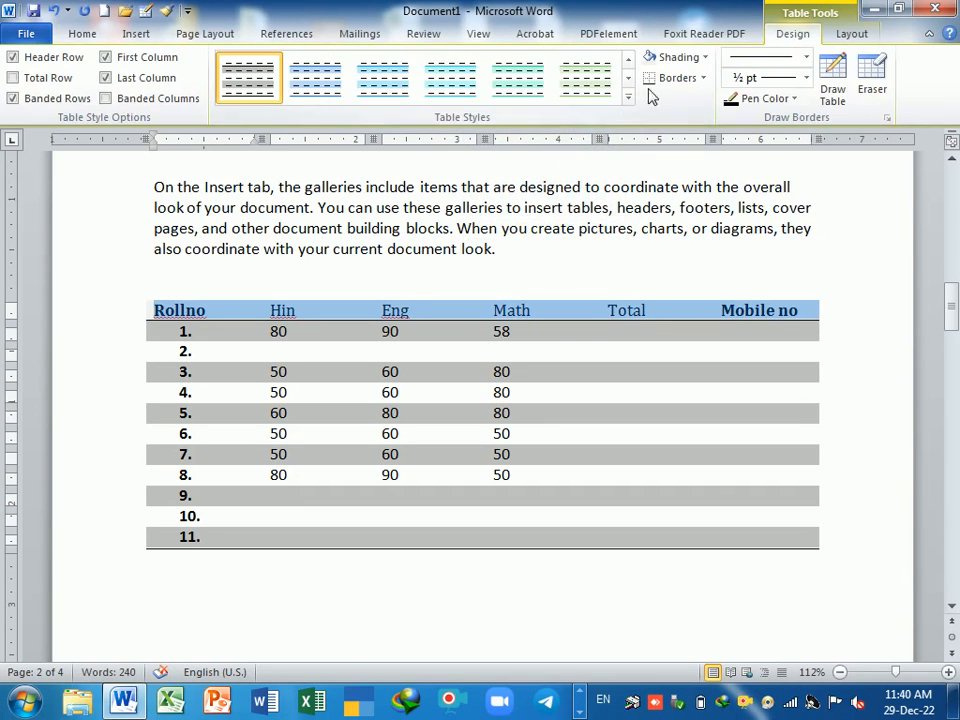
left_click(703, 57)
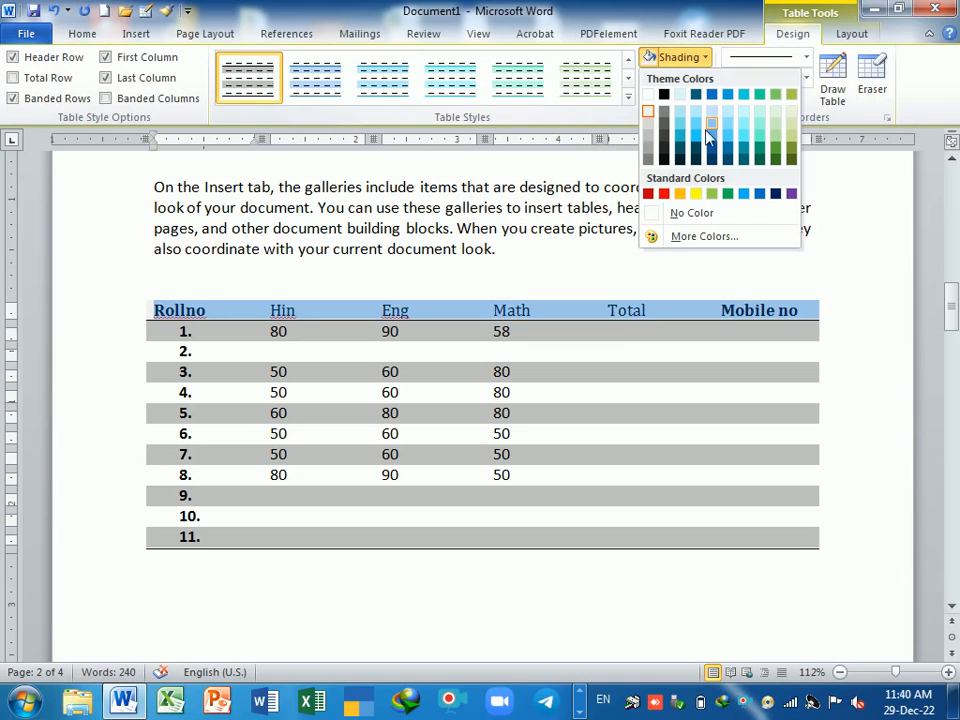
left_click(680, 194)
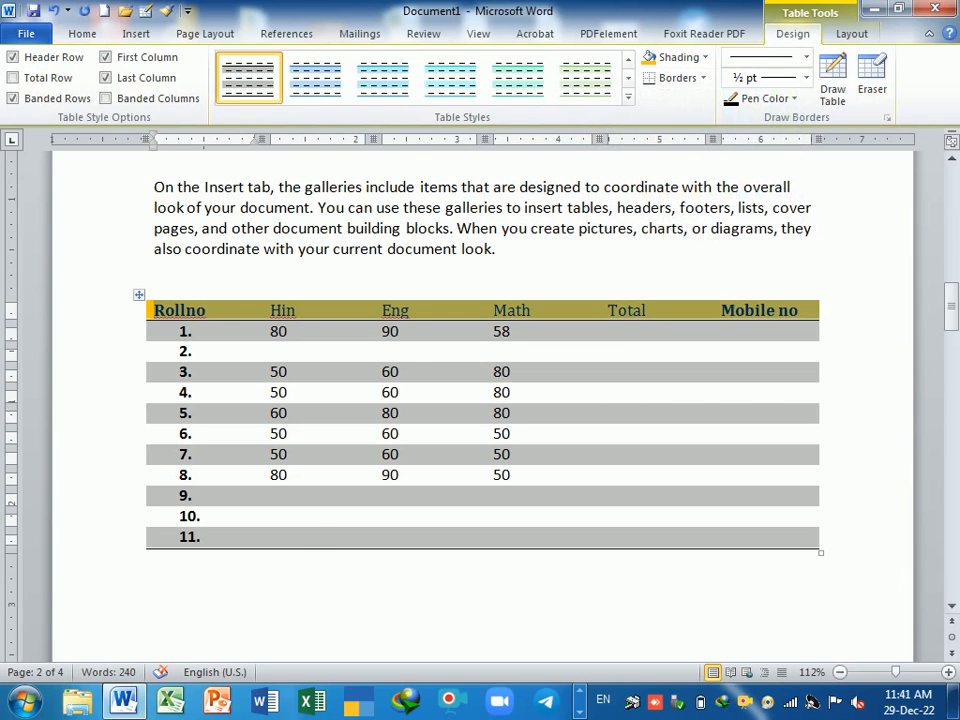
Step: Shade the whole row of roll number 10 with the standard Green colour
left_click(270, 516)
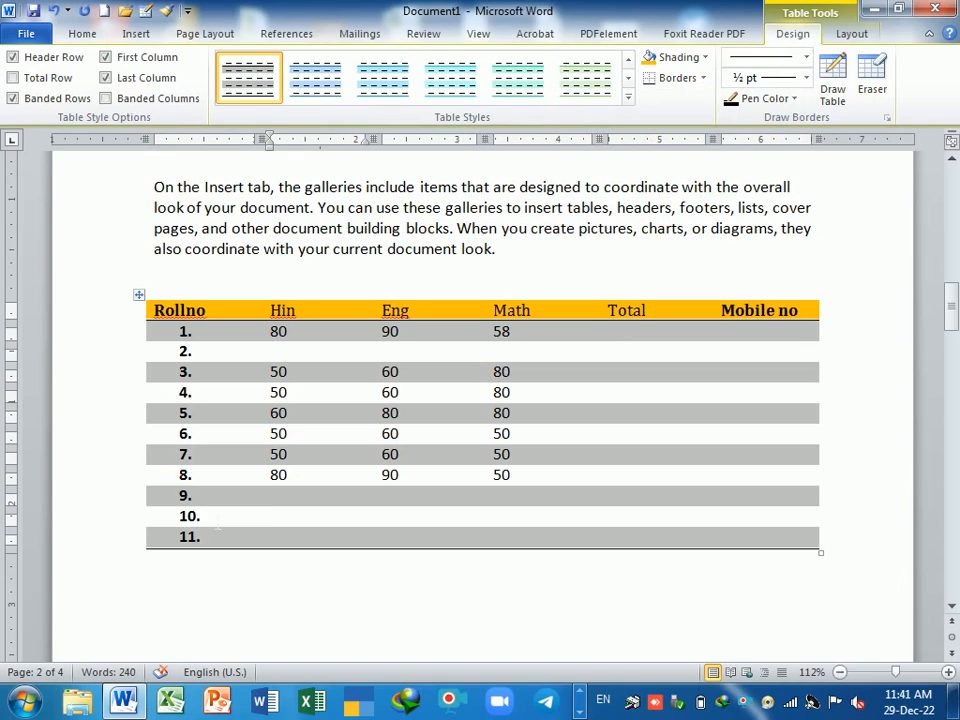
left_click_drag(218, 518, 818, 516)
left_click(703, 57)
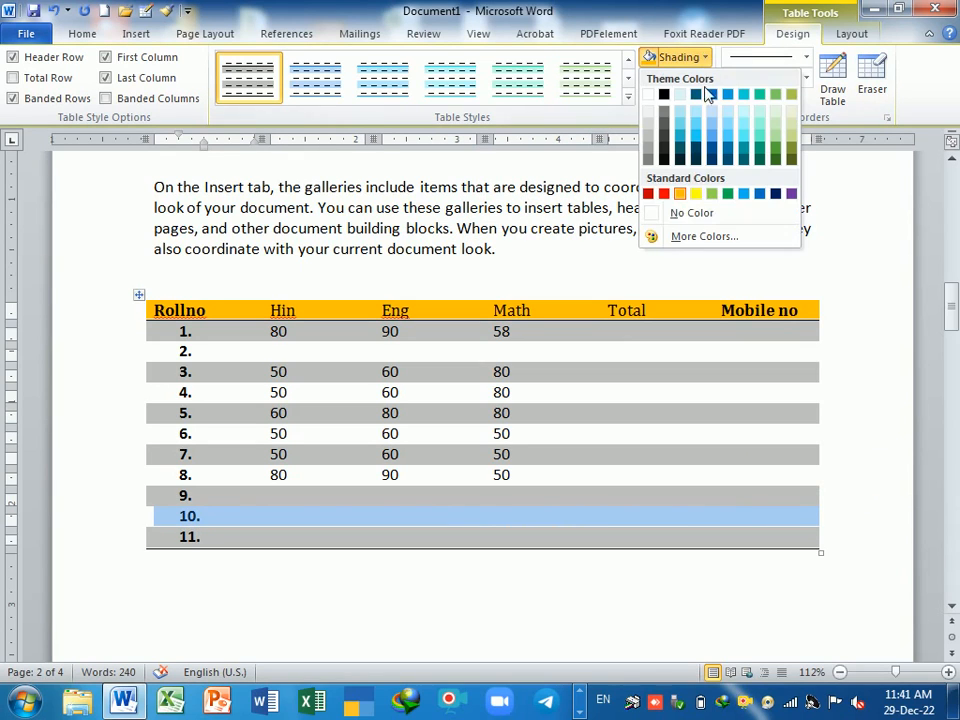
left_click(728, 194)
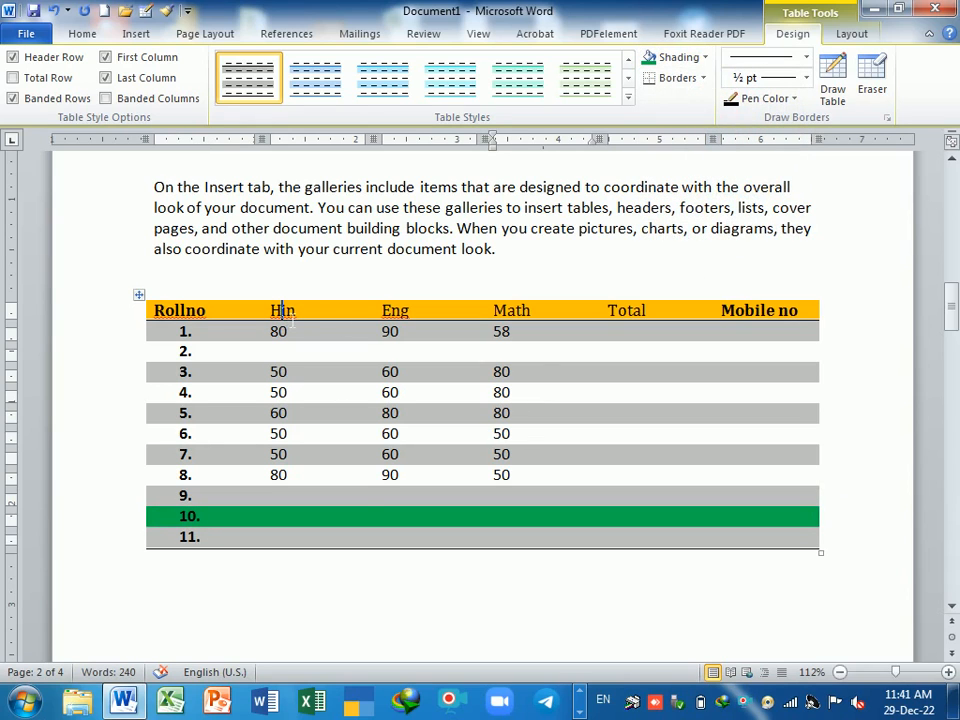
Step: Shade the entire Eng column, including its header, with the standard Orange colour and deselect it
left_click_drag(283, 311, 285, 538)
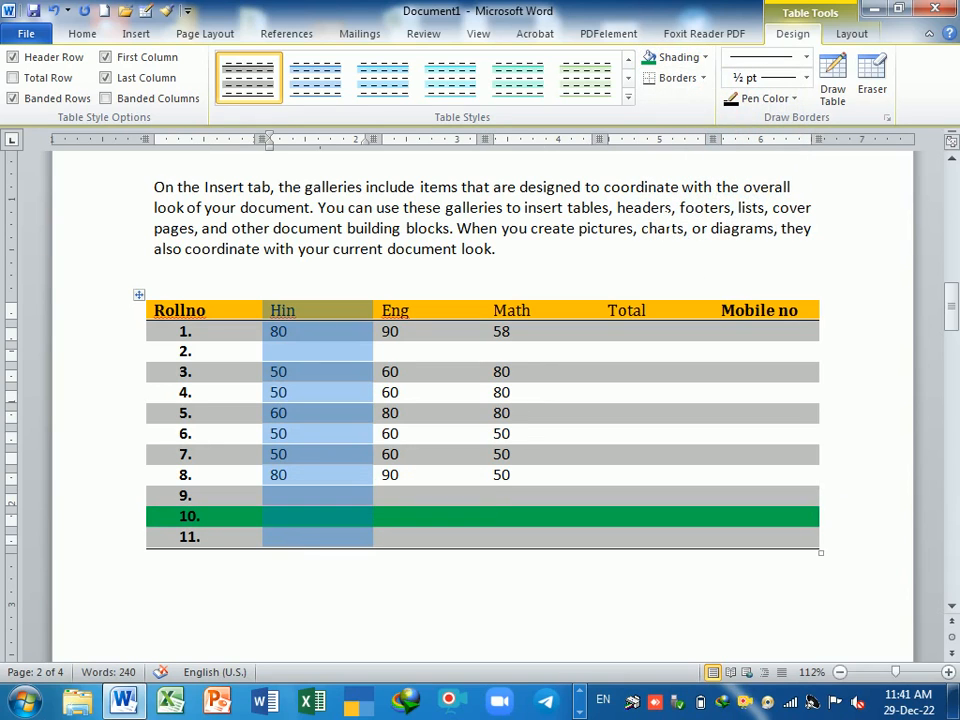
left_click(444, 314)
left_click_drag(446, 321, 439, 538)
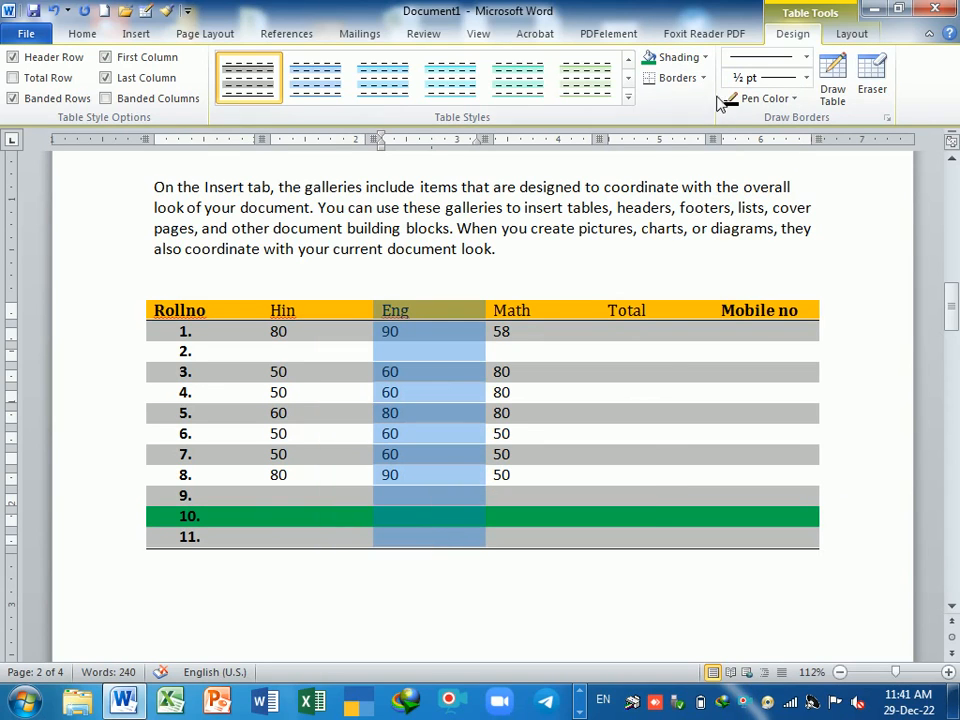
left_click(705, 57)
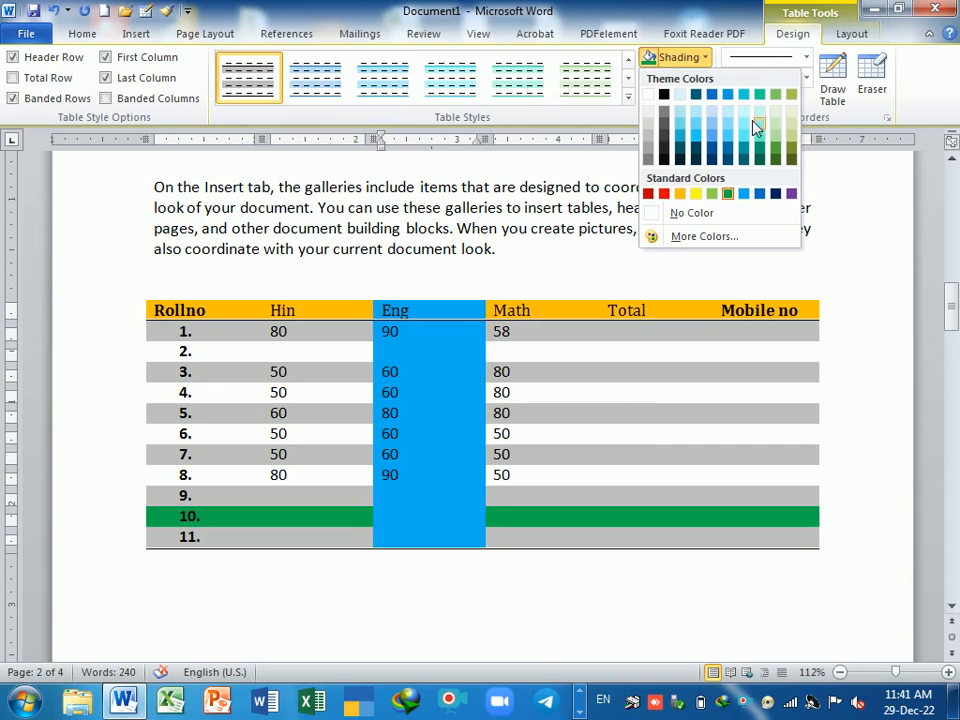
left_click(680, 193)
left_click(650, 351)
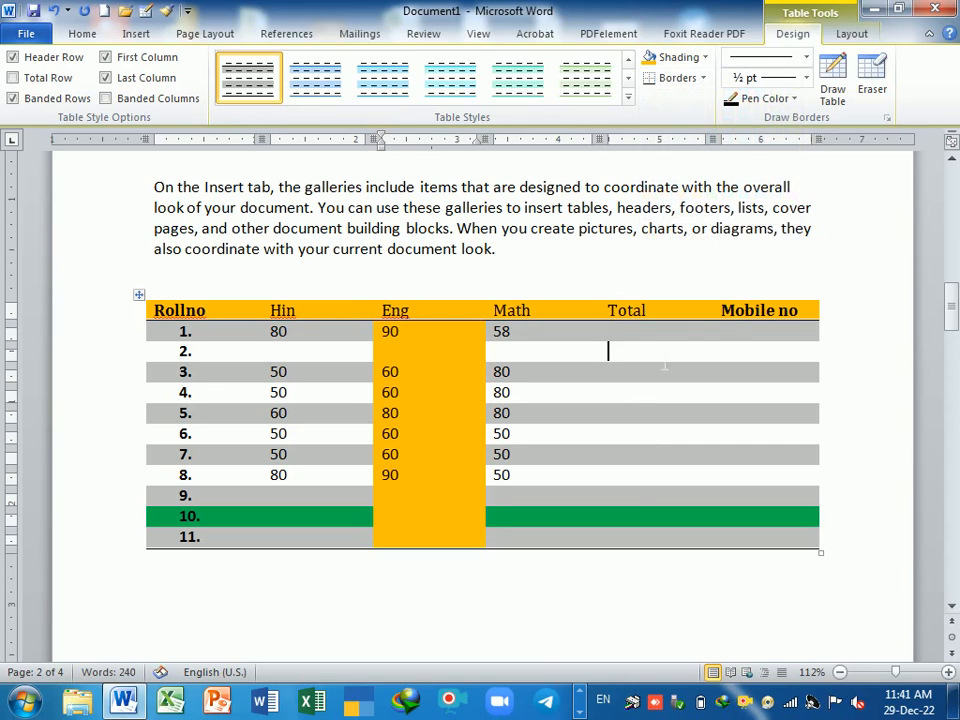
Step: Shade the Mobile no column's cells below the header, rows 1 to 11, with the standard Red colour
left_click_drag(765, 331, 765, 537)
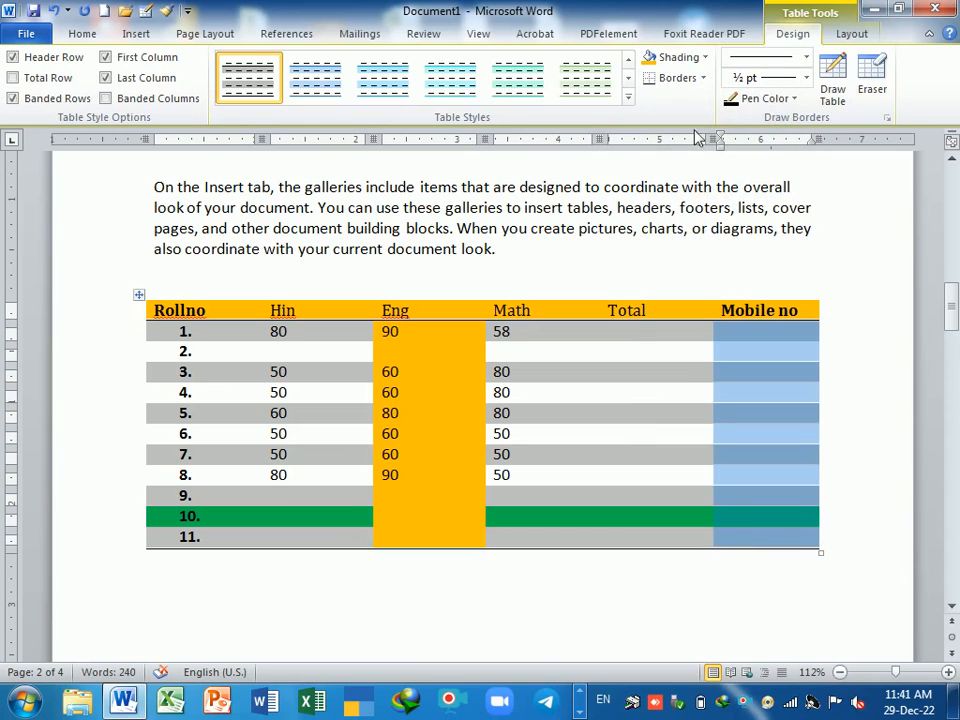
left_click(704, 57)
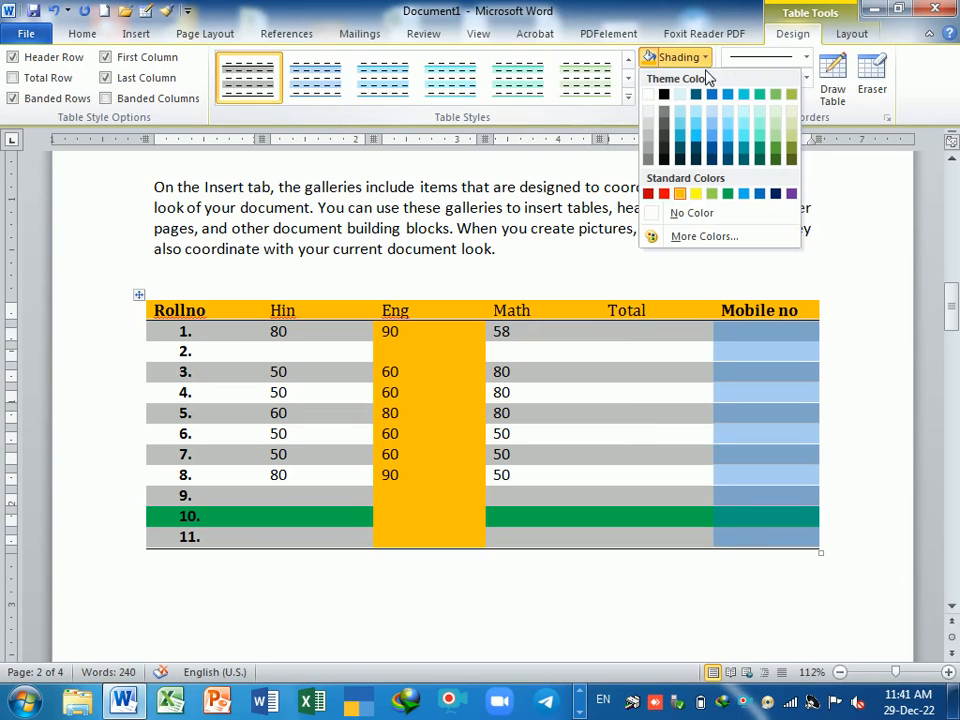
left_click(664, 194)
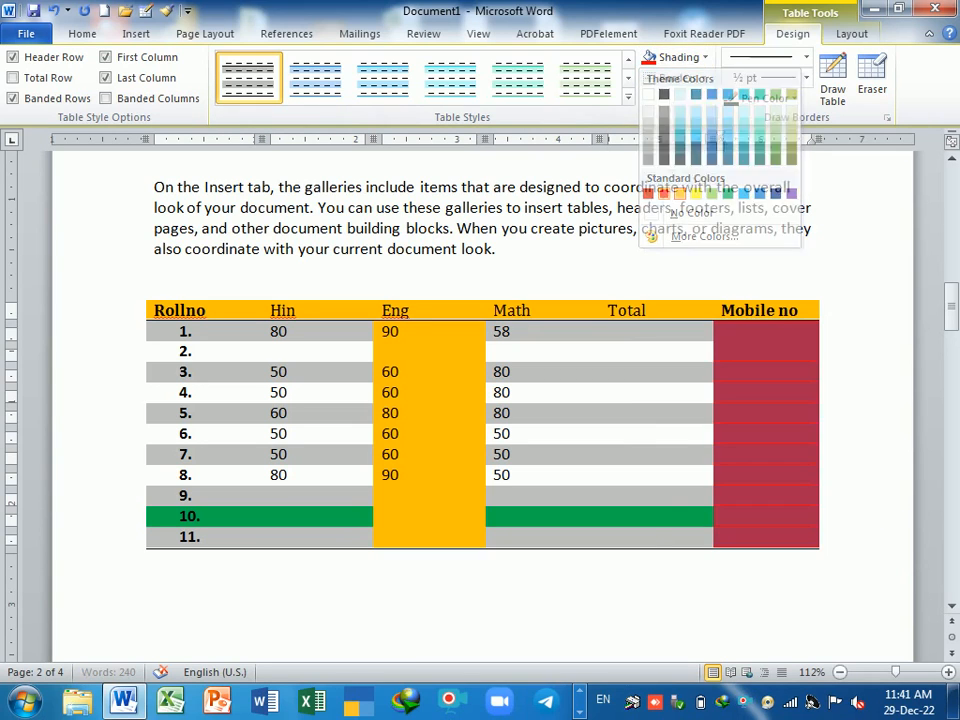
Step: Add rows 12 to 16 to the end of the marks table
left_click(648, 544)
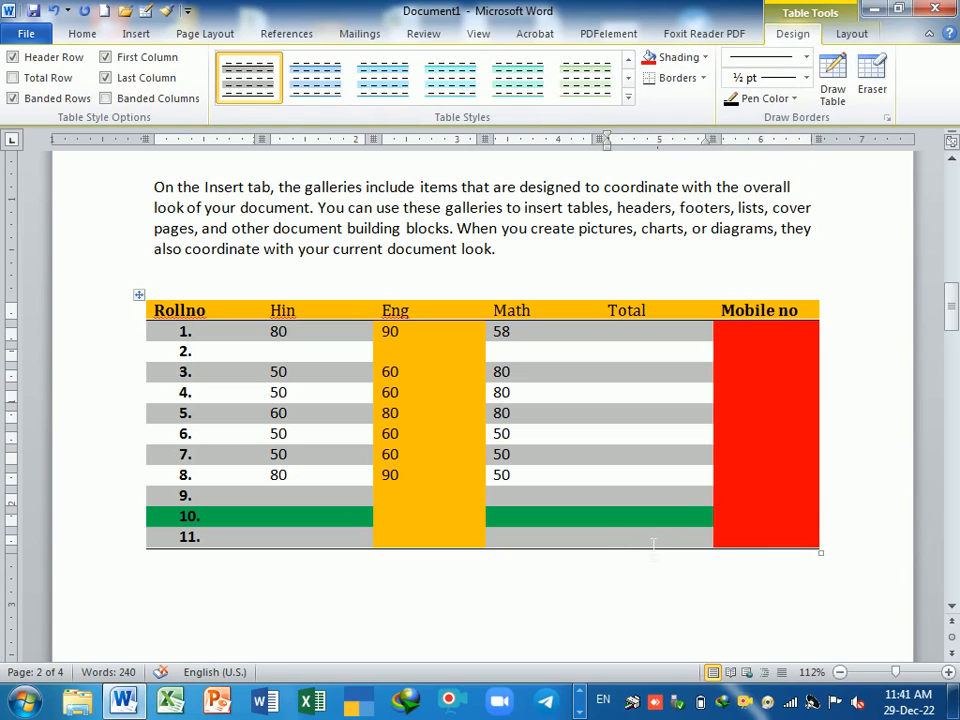
key("Tab")
key("Tab")
key("Tab")
key("Tab")
key("Tab")
key("Tab")
key("Tab")
key("Tab")
key("Tab")
key("Tab")
key("Tab")
key("Tab")
key("Tab")
key("Tab")
key("Tab")
key("Tab")
key("Tab")
key("Tab")
key("Tab")
key("Tab")
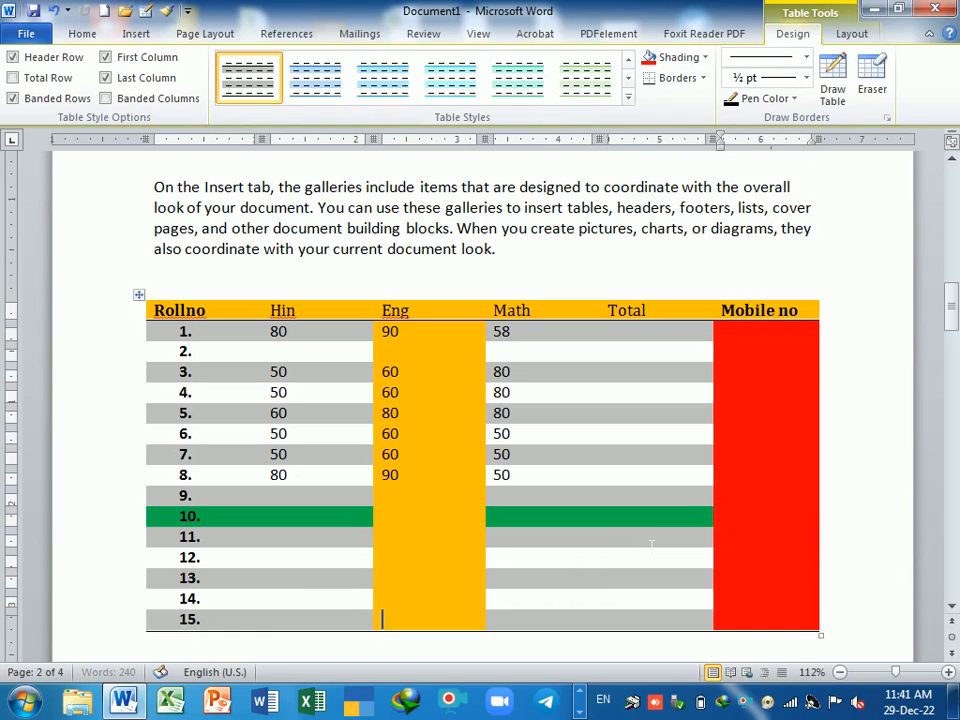
scroll(632, 462, "down", 1)
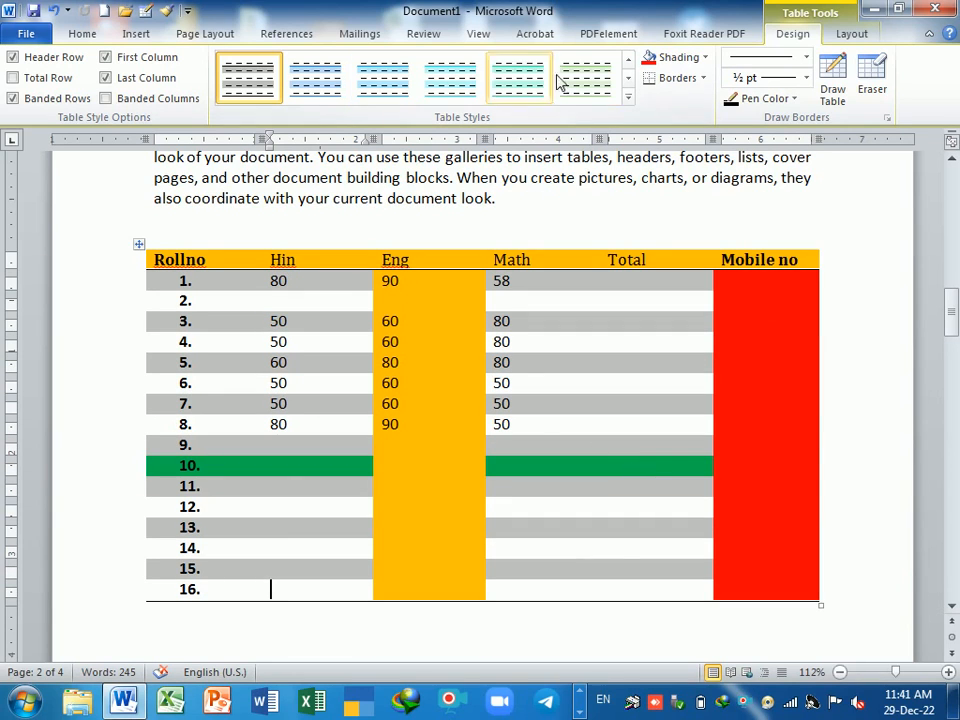
Step: Apply the plain grid table style to the whole marks table, replacing the banded style and its shading
left_click(628, 77)
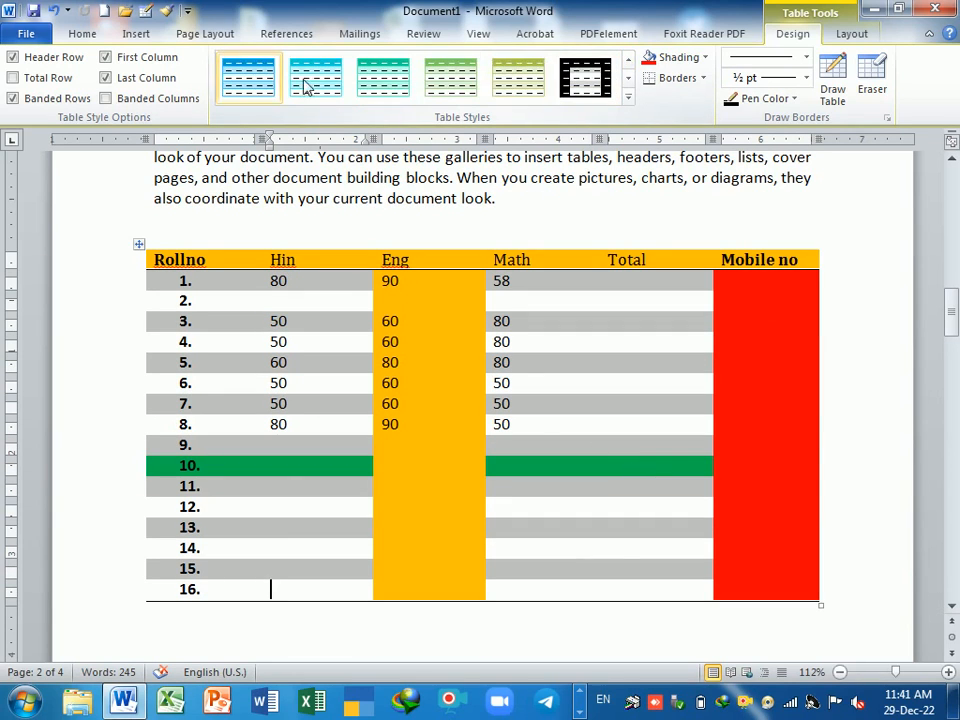
left_click(631, 61)
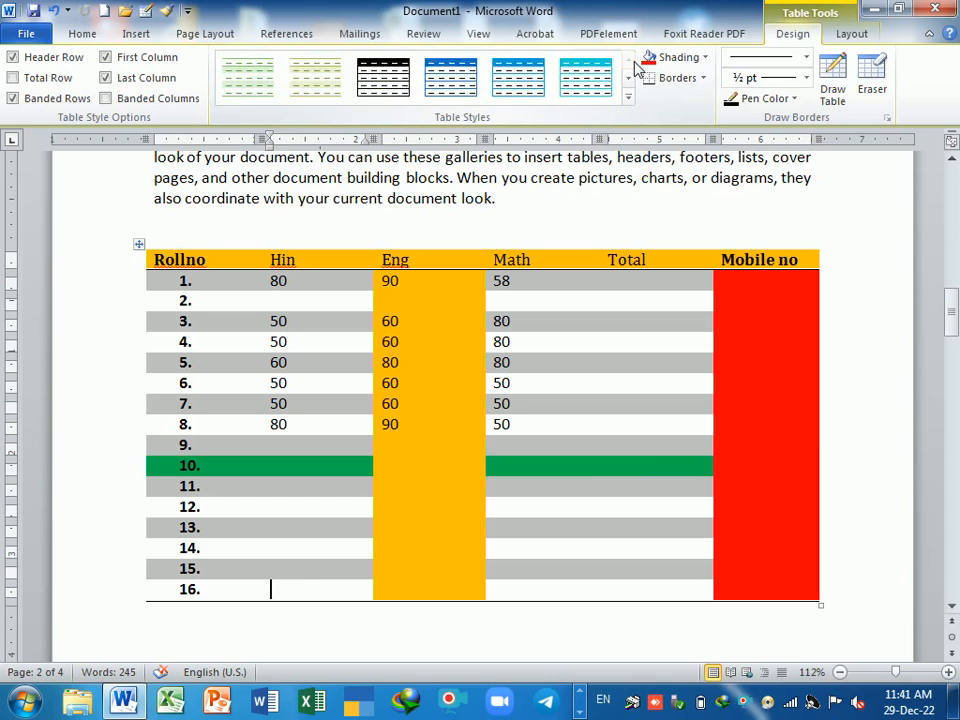
left_click(238, 90)
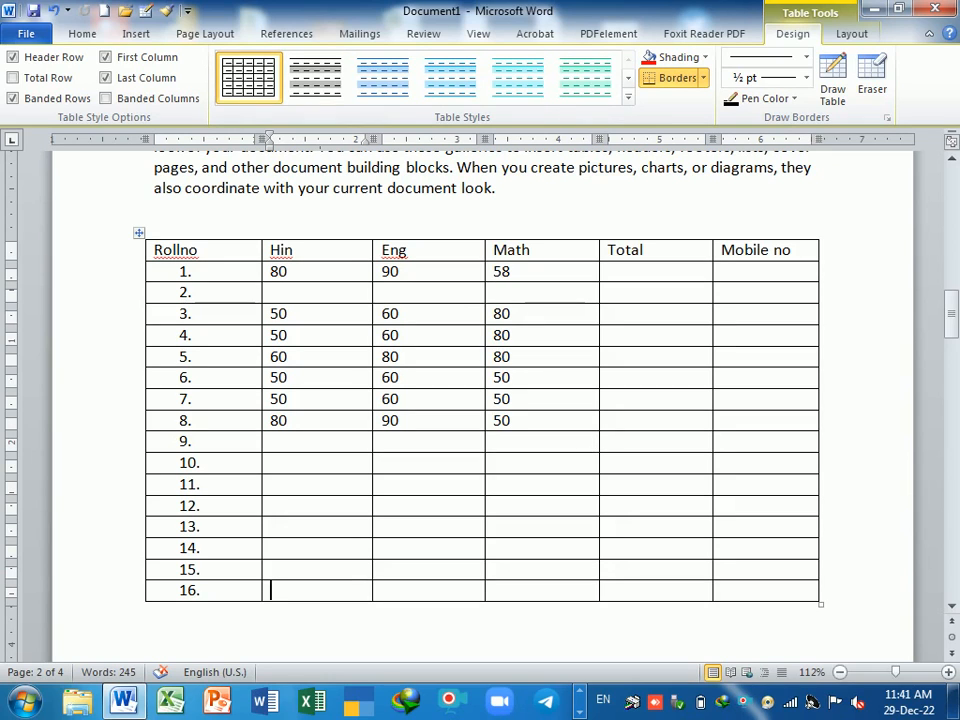
Step: Shade the entire Mobile no column, including its header, with the standard Yellow colour and deselect it
left_click_drag(270, 590, 790, 590)
left_click(722, 398)
left_click_drag(761, 249, 766, 597)
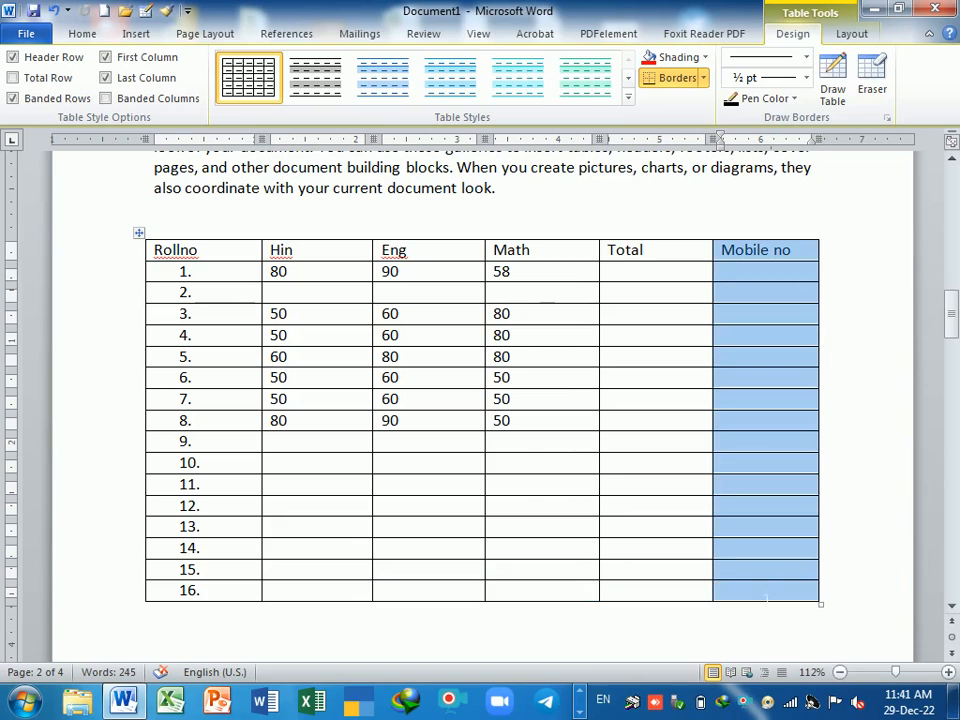
left_click(705, 57)
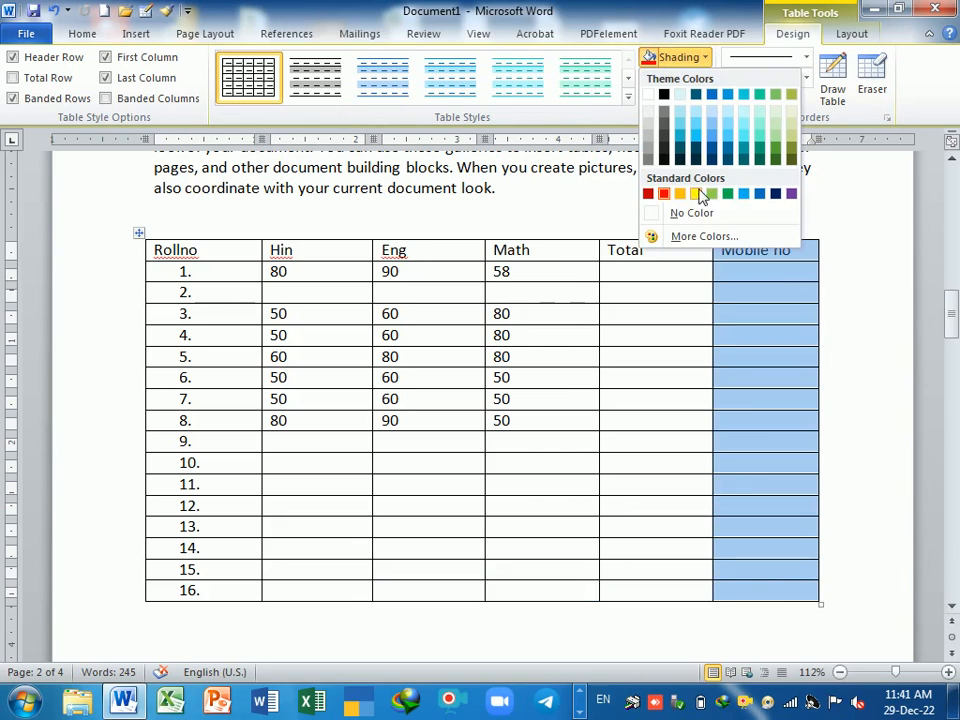
left_click(712, 193)
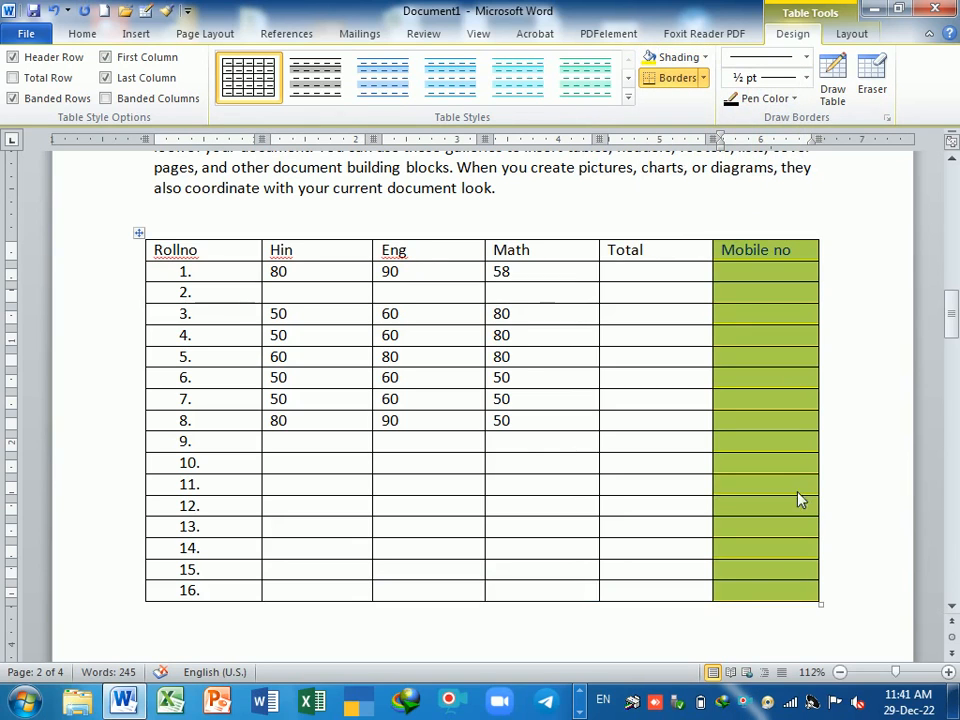
left_click(772, 582)
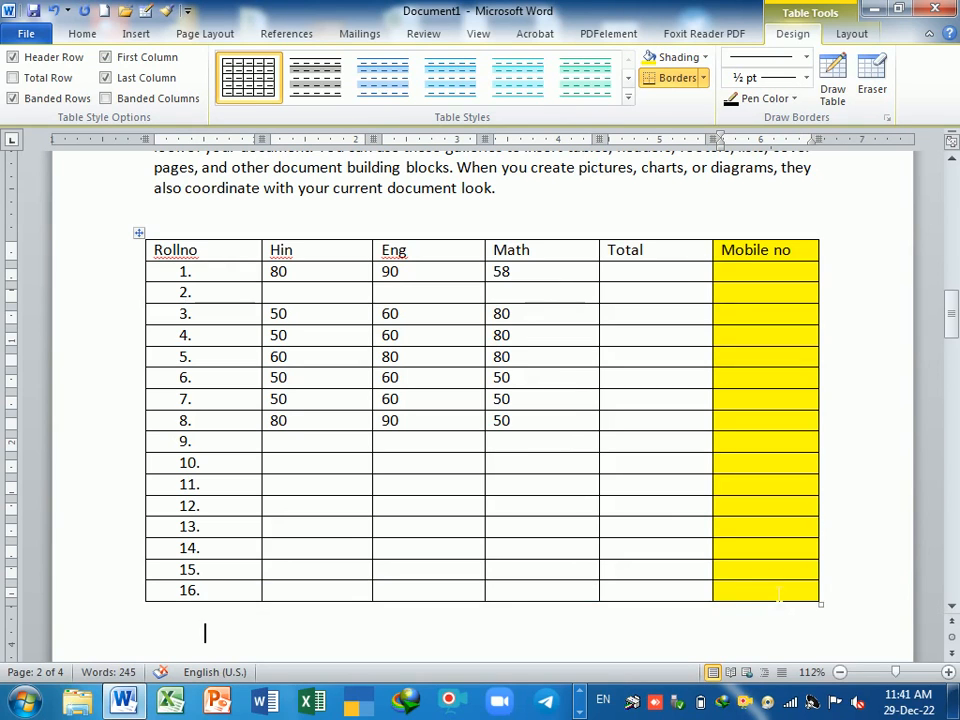
Step: Add rows 17 to 20 to the end of the table and return to its header row
key("Tab")
key("Tab")
key("Tab")
key("Tab")
key("Tab")
key("Tab")
key("Tab")
key("Tab")
key("Tab")
key("Tab")
key("Tab")
key("Tab")
key("Tab")
key("Tab")
key("Tab")
key("Tab")
key("Tab")
key("Tab")
key("Tab")
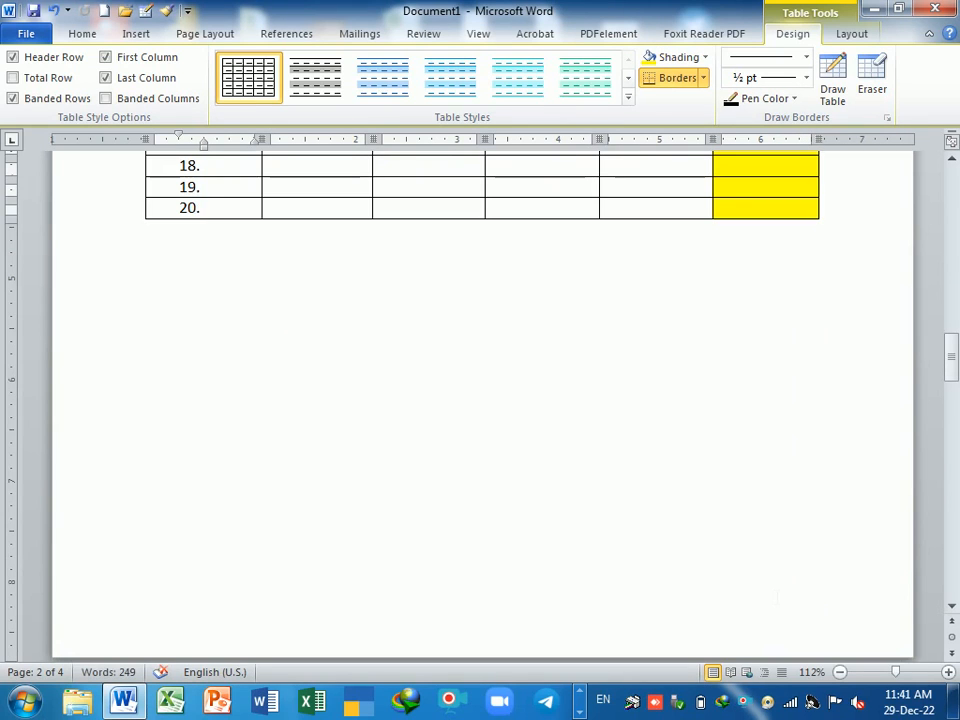
scroll(480, 400, "up", 8)
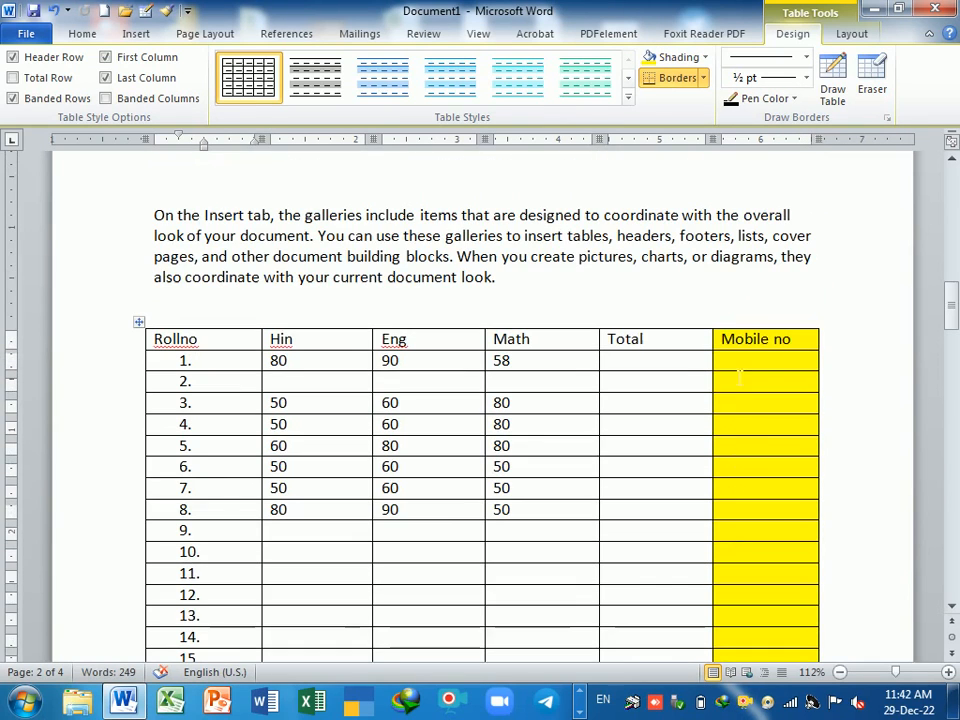
scroll(740, 376, "down", 1)
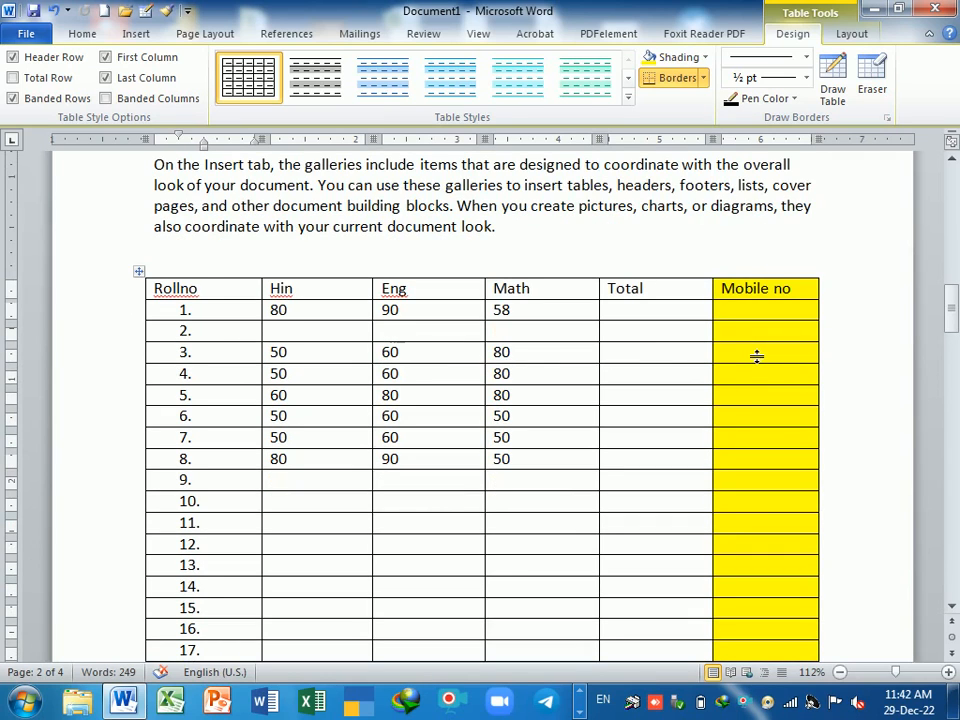
Step: Undo the latest row additions, the yellow shading, the grid style and the earlier added rows back to row 12
key("ctrl+z")
key("ctrl+z")
key("ctrl+z")
key("ctrl+z")
key("ctrl+z")
key("ctrl+z")
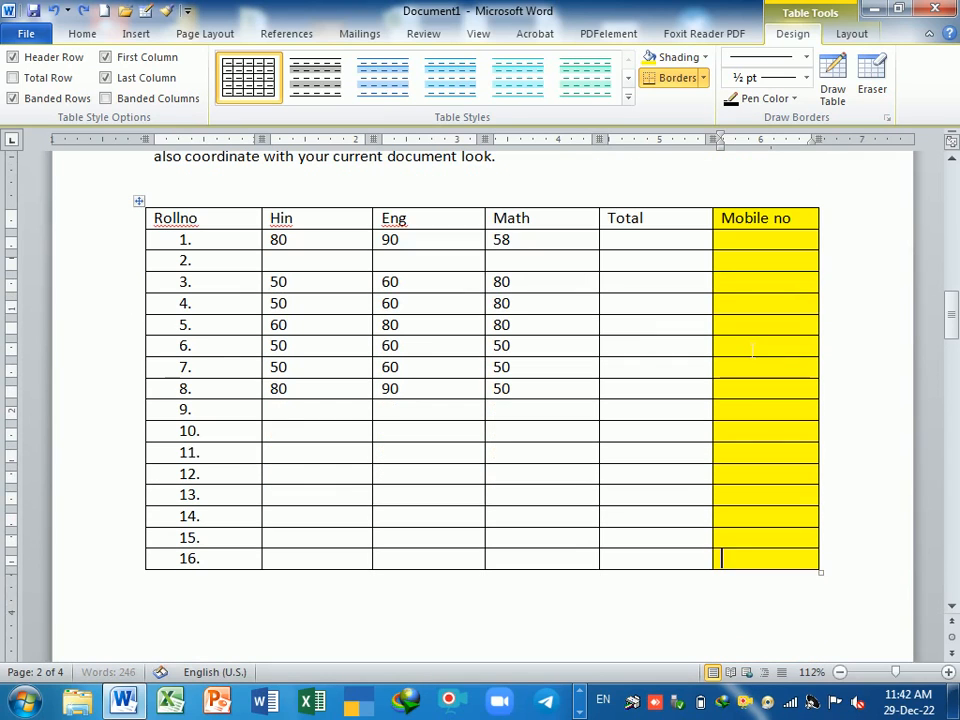
key("ctrl+z")
key("ctrl+z")
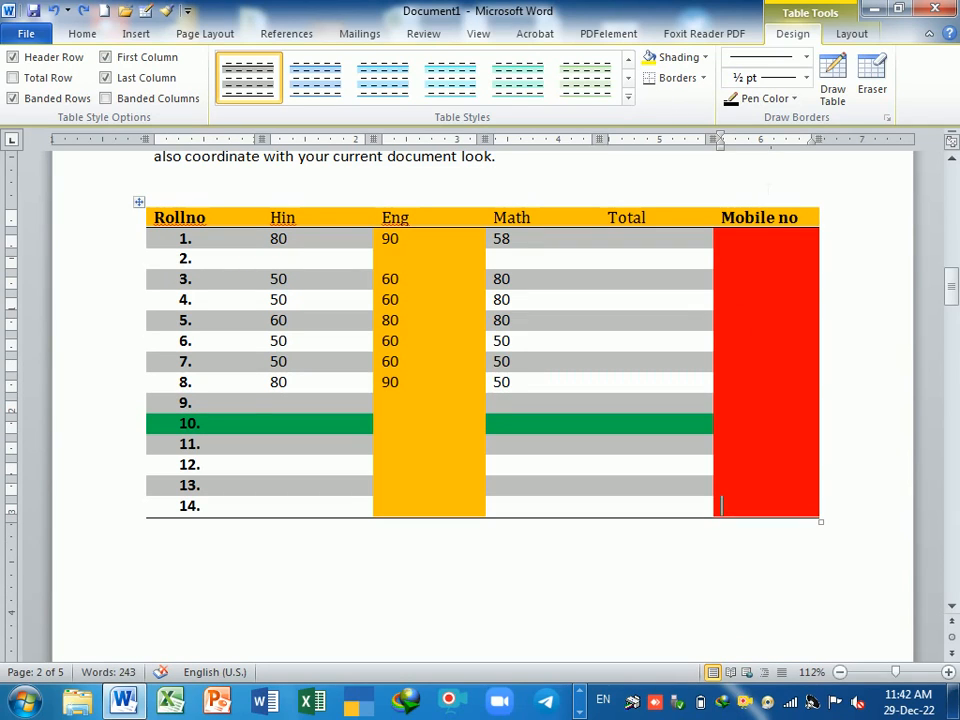
key("ctrl+z")
key("ctrl+z")
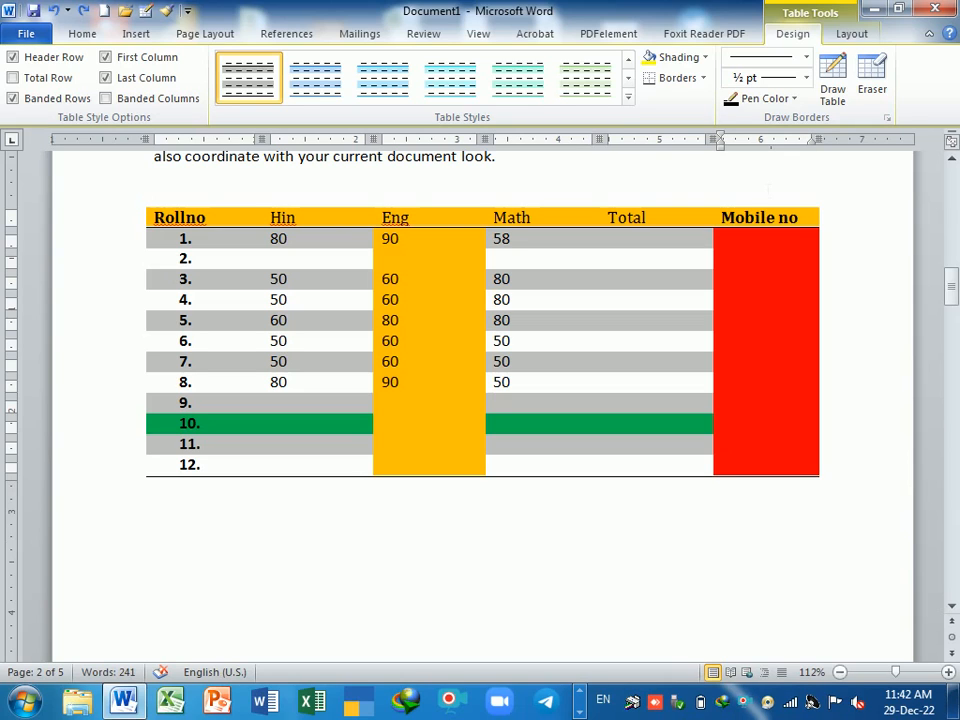
Step: Redo the undone row additions up to row 16 and the plain grid table style
key("ctrl+y")
key("ctrl+y")
key("ctrl+y")
key("ctrl+y")
key("ctrl+y")
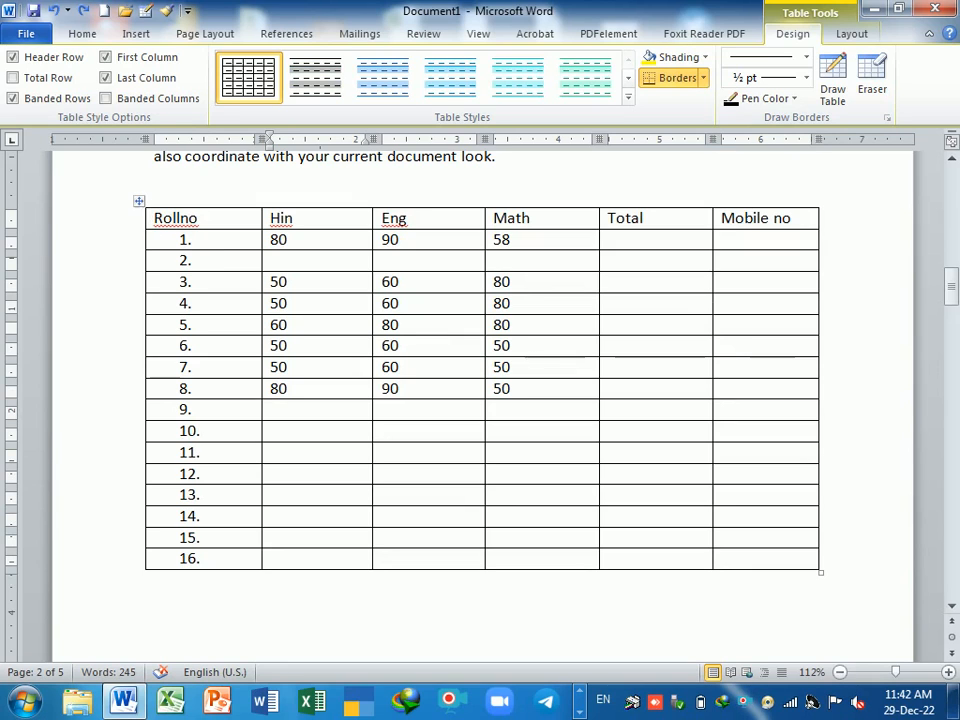
Step: Select the whole marks table and choose the single solid line style for drawing borders
left_click(182, 222)
left_click(146, 210)
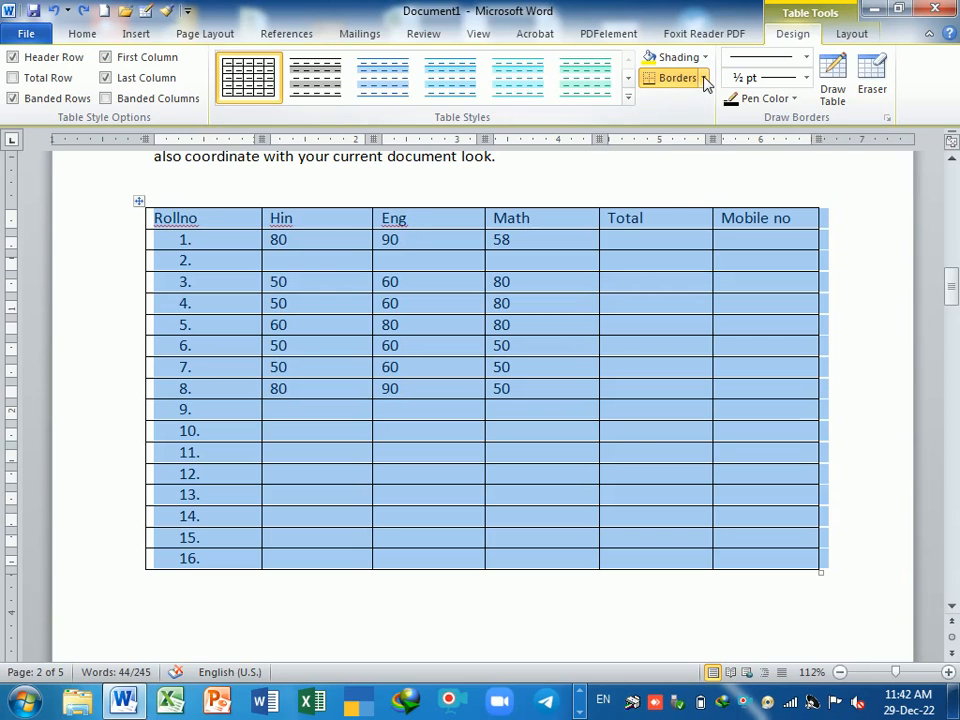
left_click(703, 78)
left_click(843, 100)
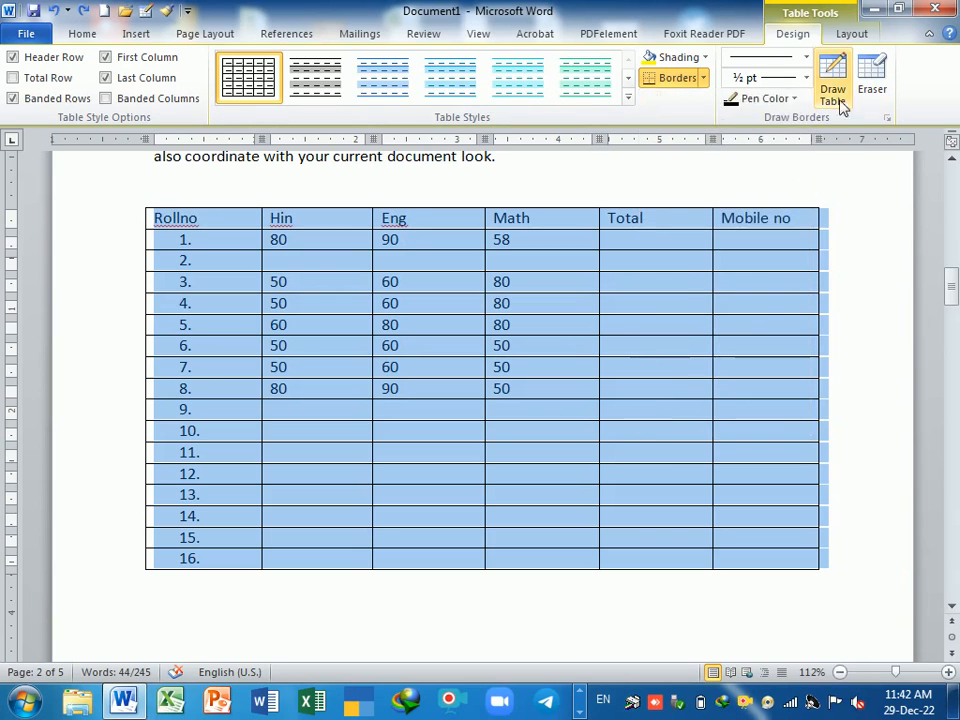
left_click(806, 57)
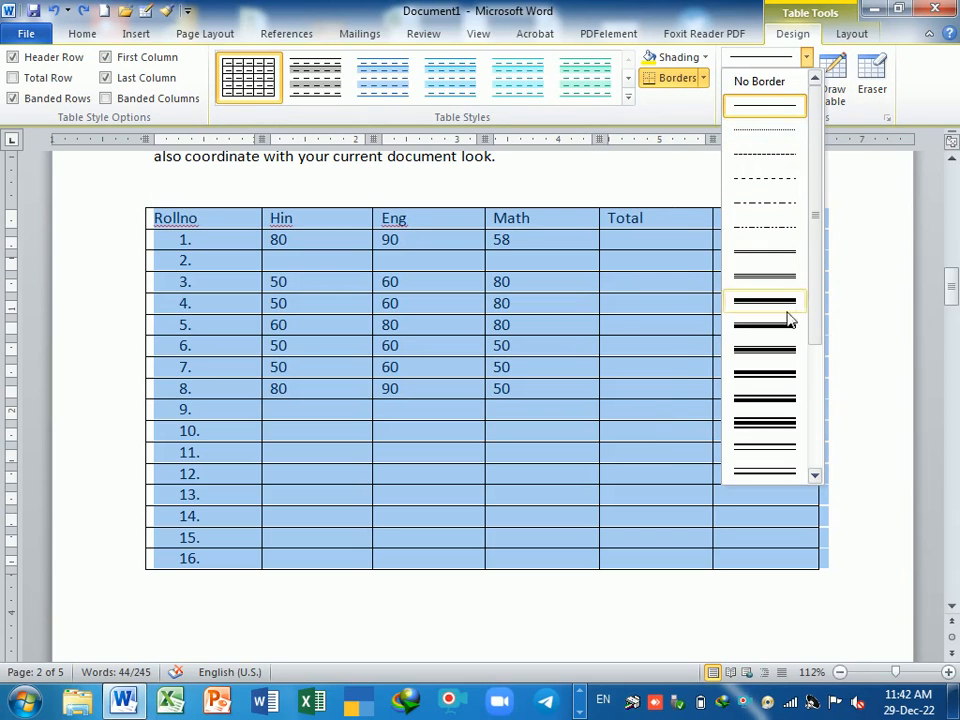
mouse_move(814, 311)
left_mouse_down()
mouse_move(818, 416)
mouse_move(806, 225)
left_mouse_up()
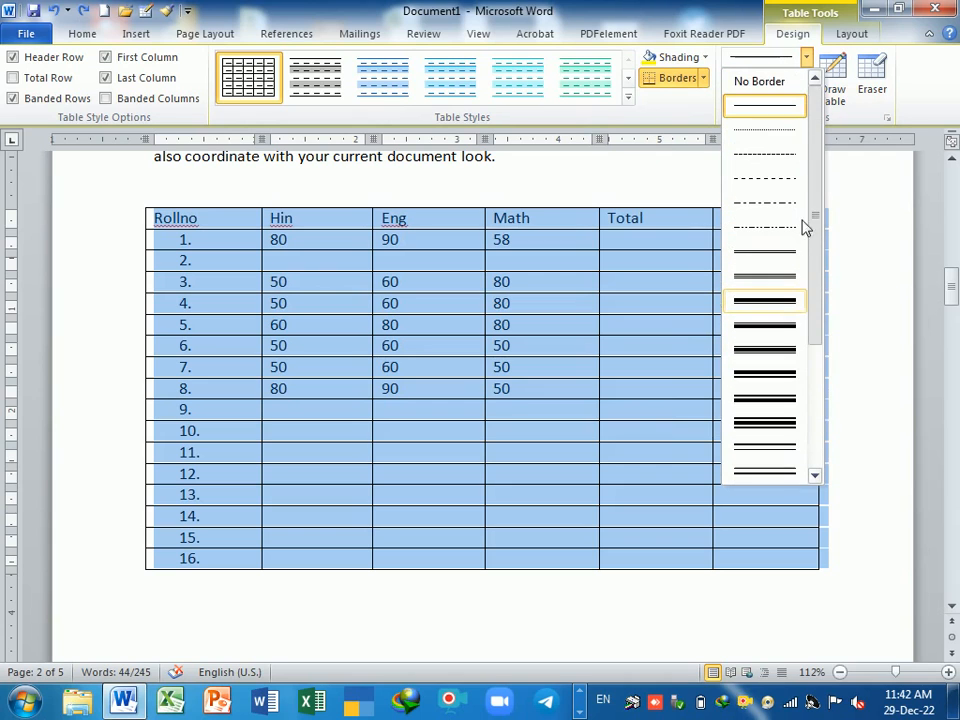
left_click(800, 107)
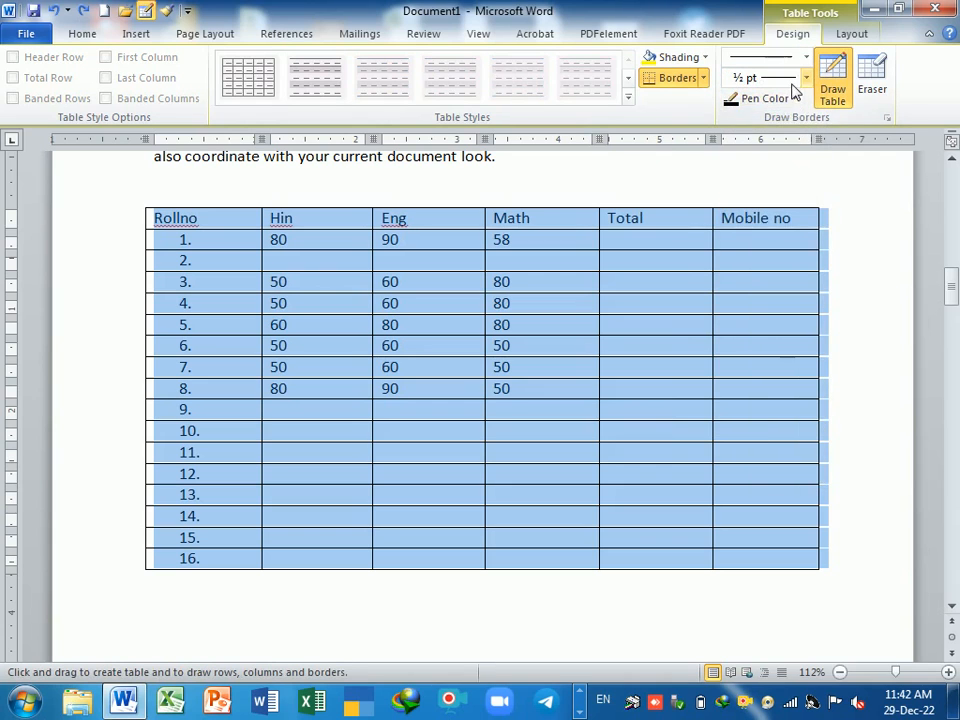
Step: Set the pen weight to 1 ½ pt and trace the vertical border between the Total and Mobile no columns
left_click(805, 82)
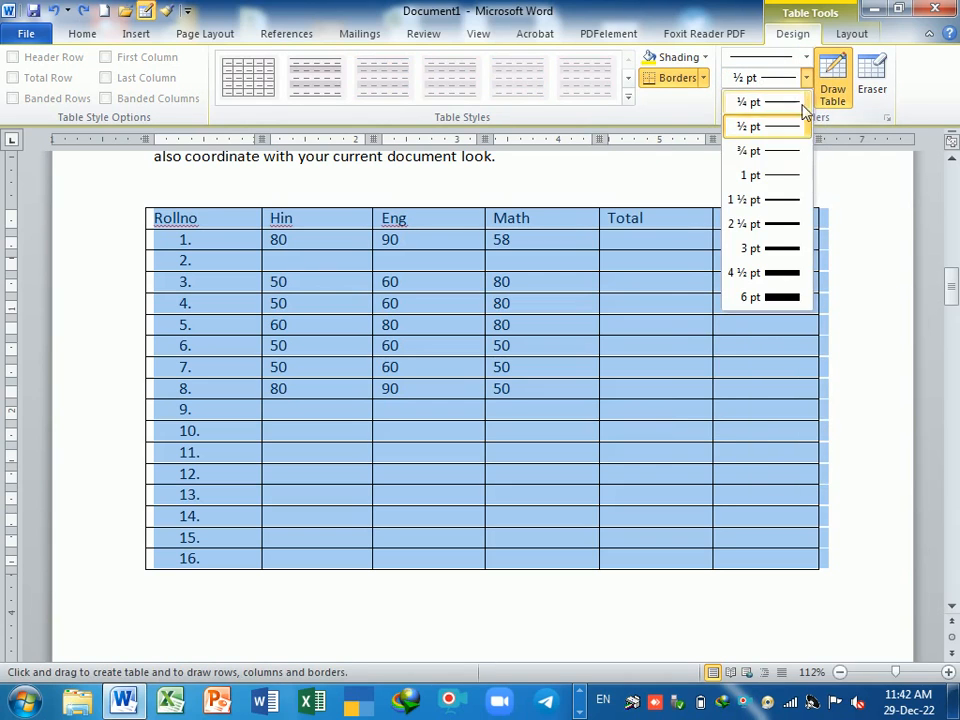
left_click(788, 200)
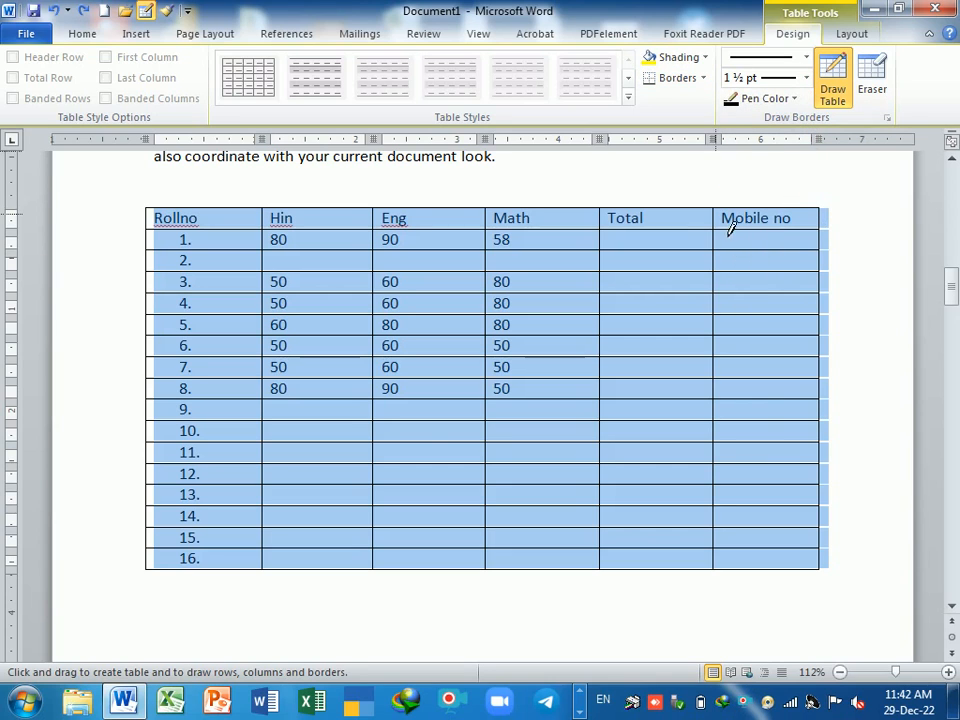
left_click_drag(727, 228, 728, 581)
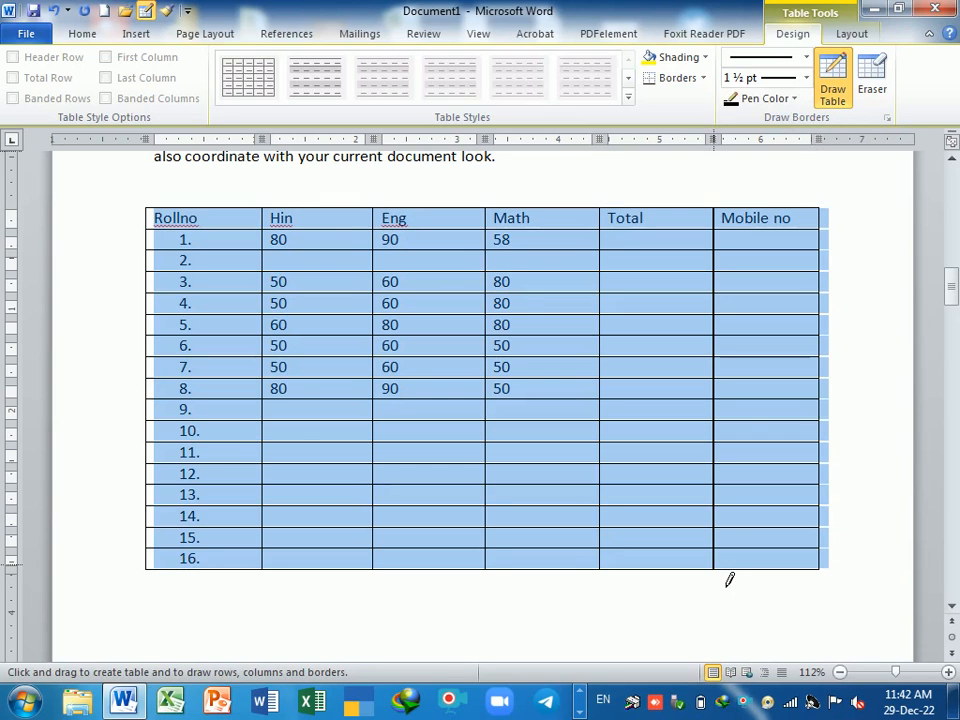
Step: Apply All Borders with the 1 ½ pt line to the whole table and deselect it
left_click(703, 78)
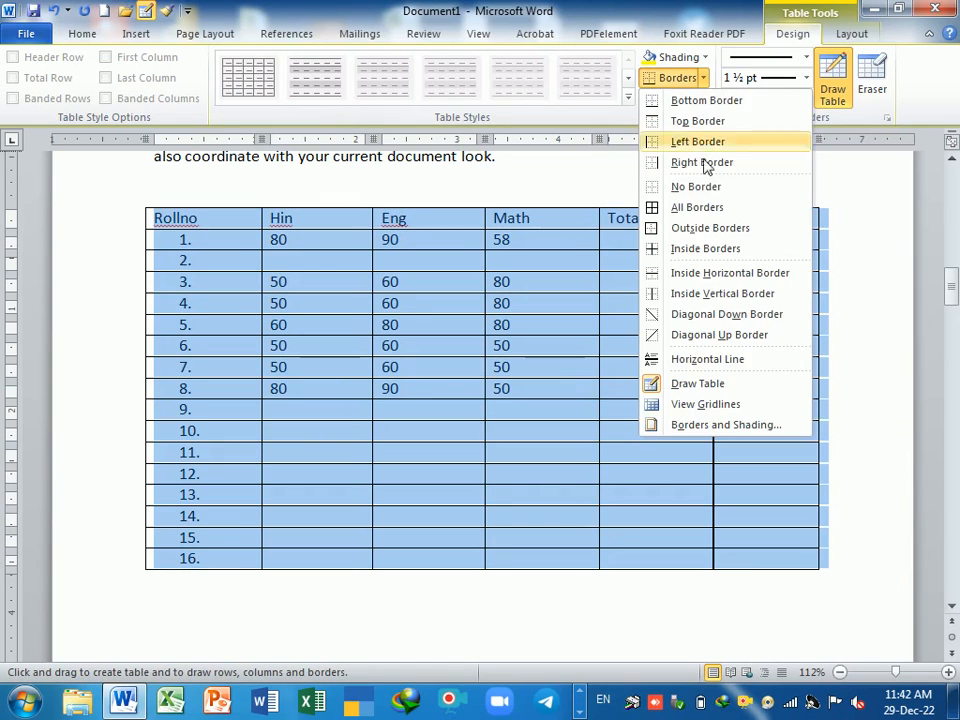
left_click(683, 208)
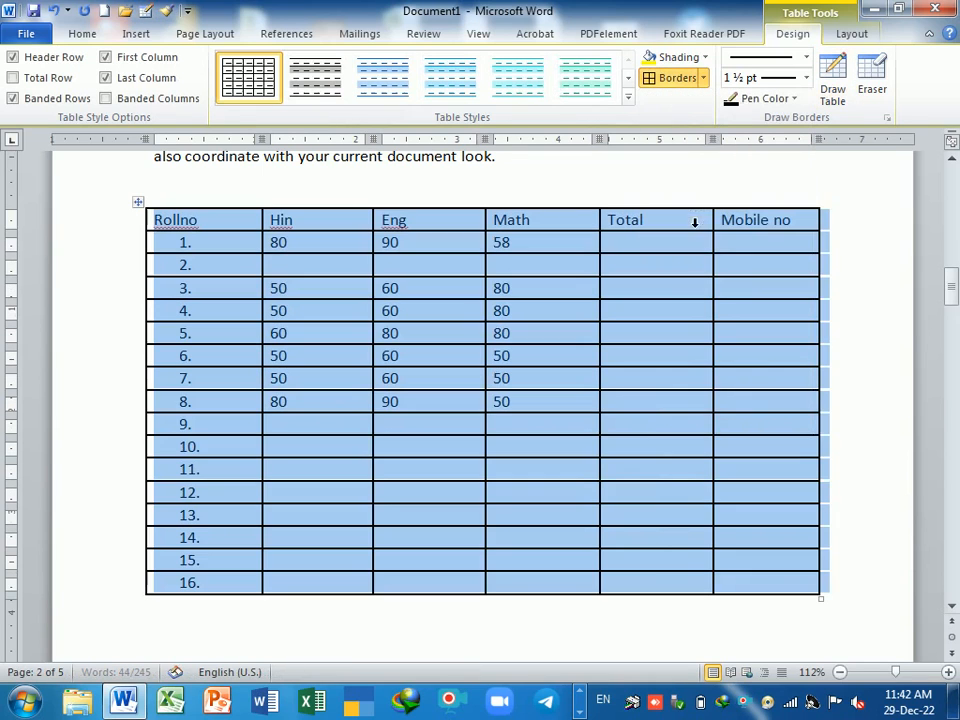
left_click(693, 435)
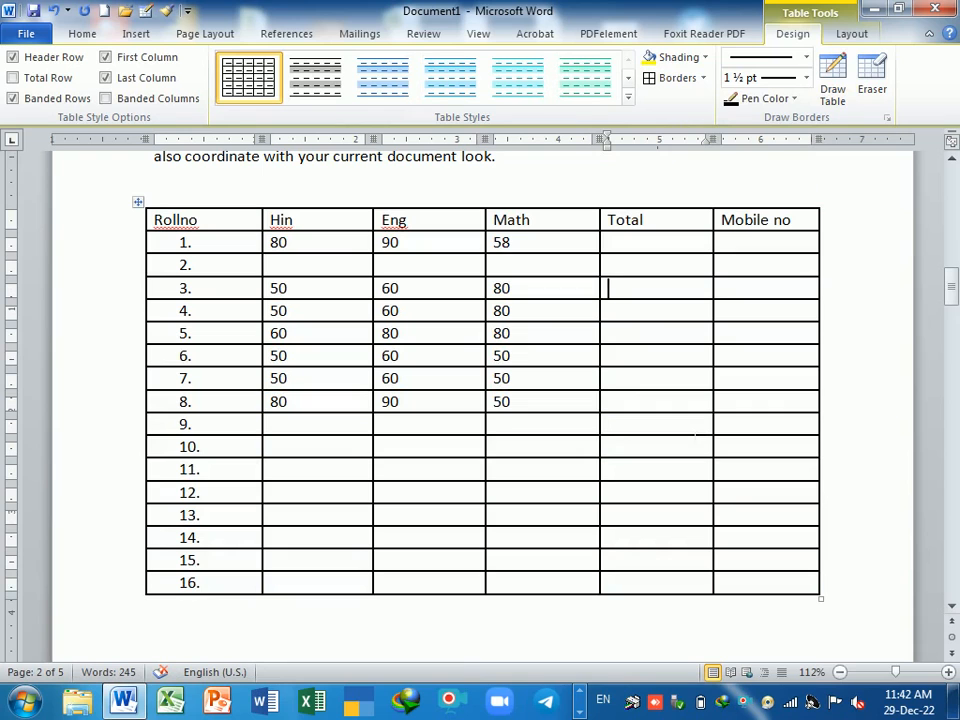
Step: Recolour all borders of the whole table with the standard Red pen colour and deselect it
left_click(138, 202)
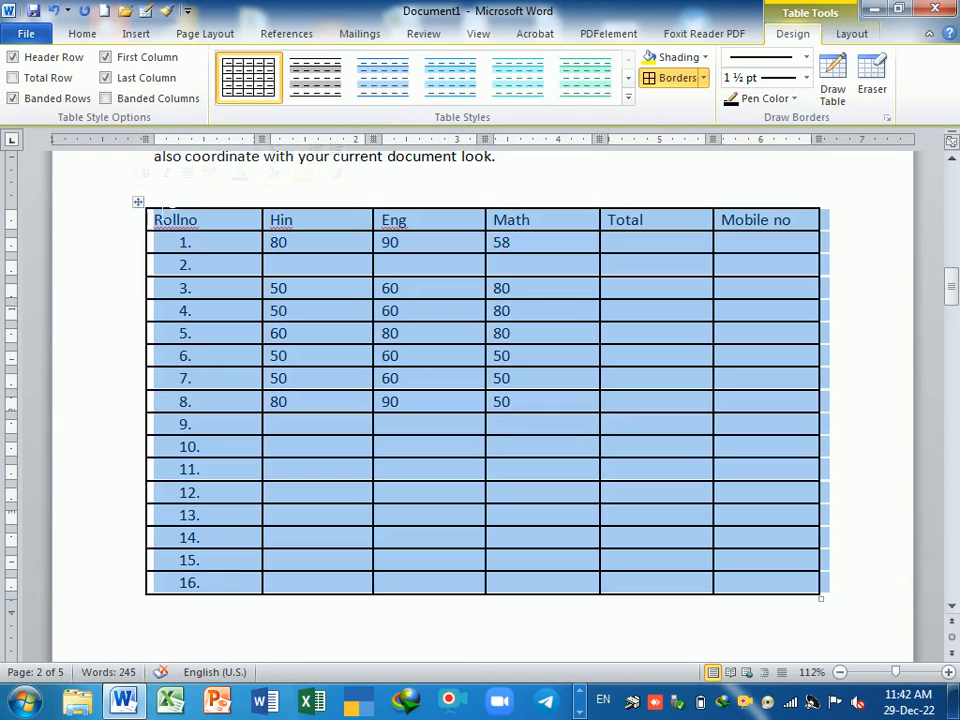
left_click(704, 78)
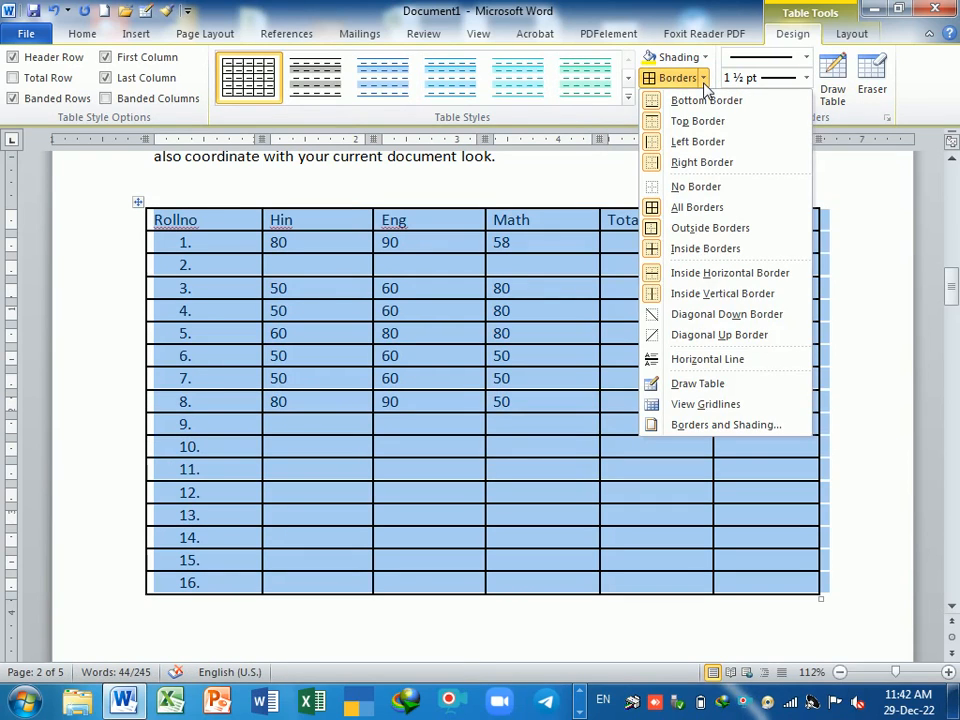
left_click(704, 79)
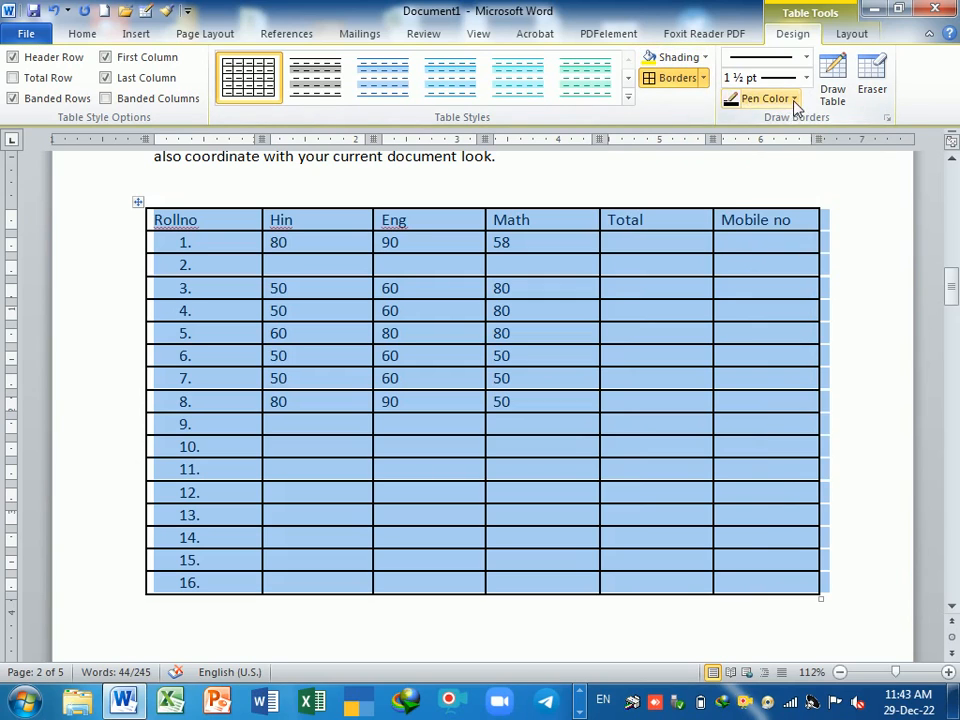
left_click(795, 100)
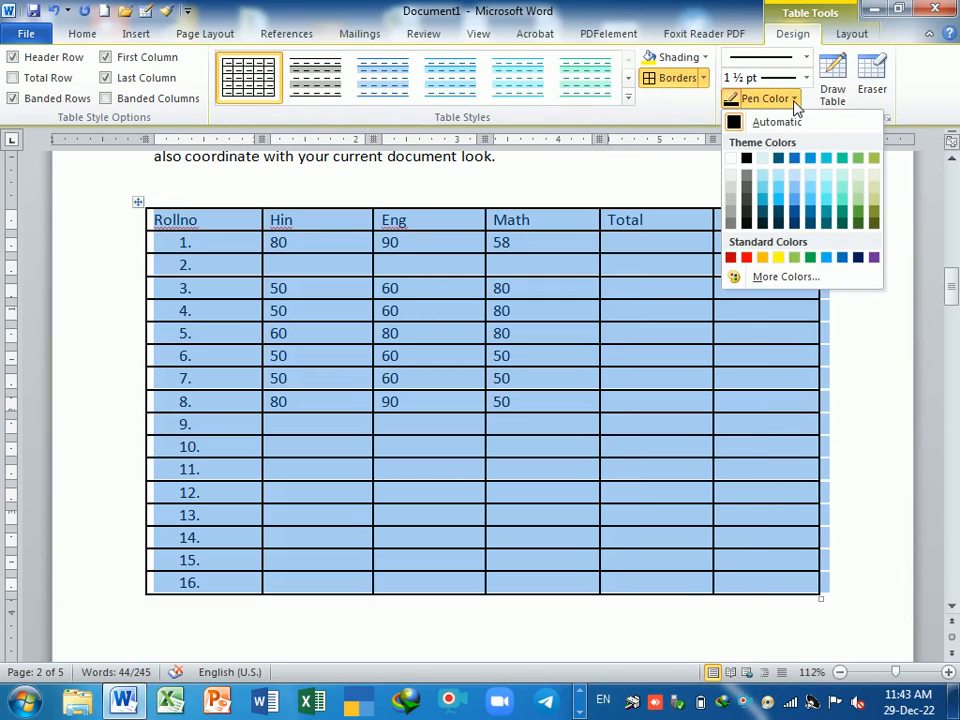
left_click(746, 259)
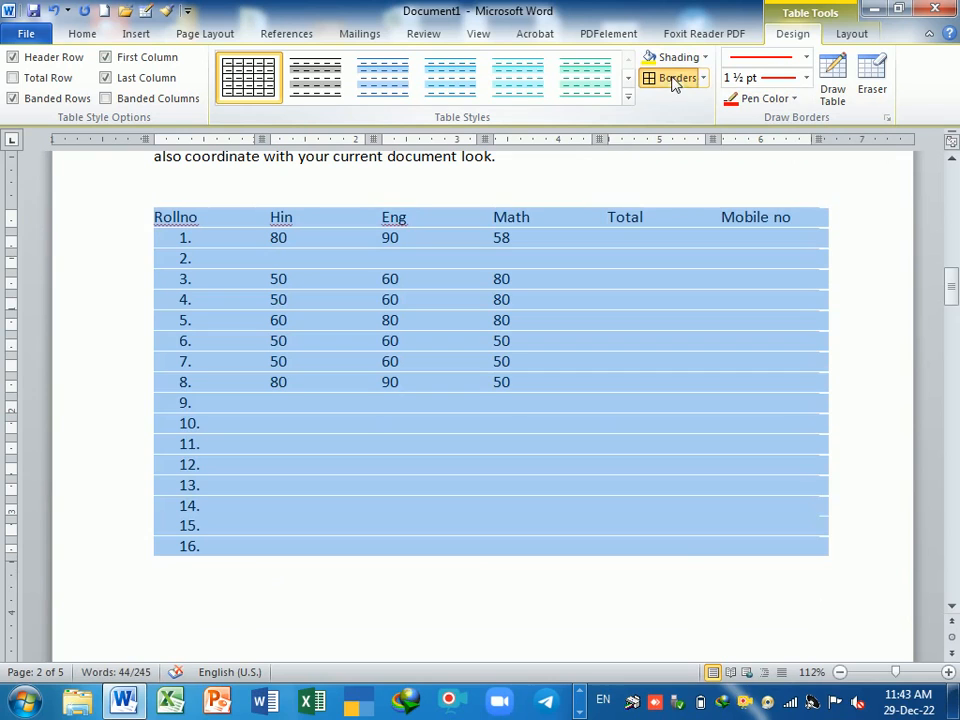
left_click(673, 80)
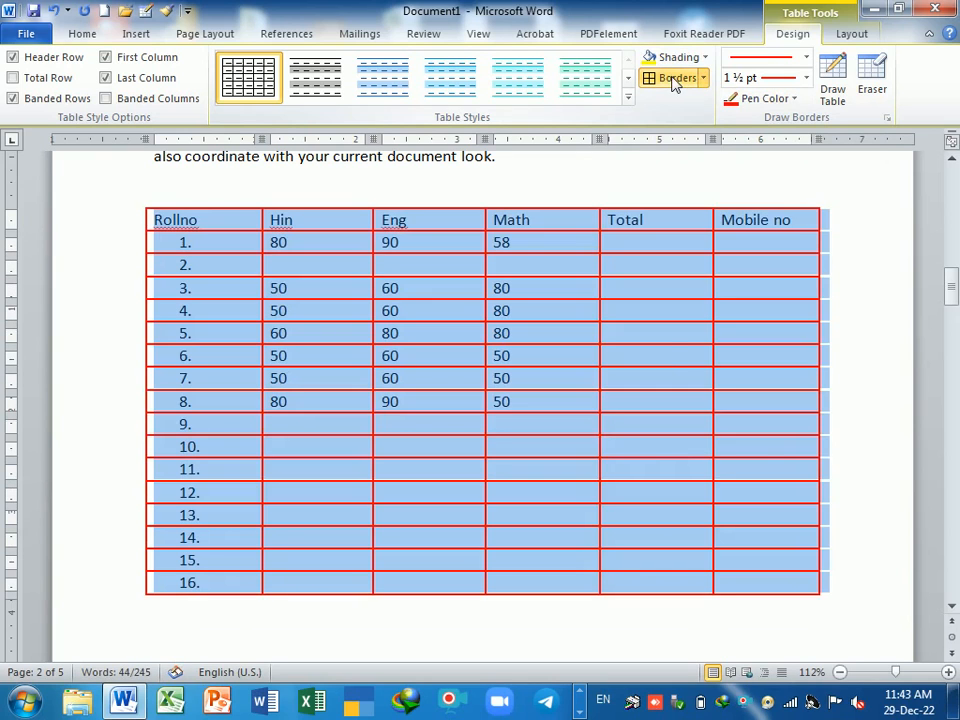
left_click(673, 356)
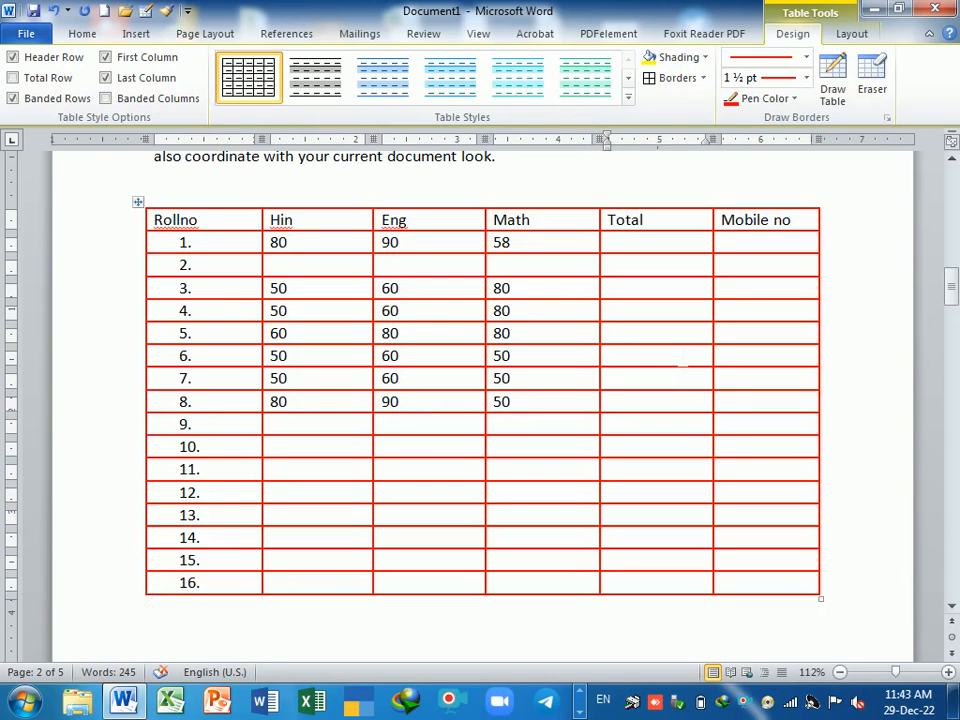
Step: Undo the red recolouring and the 1 ½ pt All Borders on the whole marks table, and deselect it
key("ctrl+z")
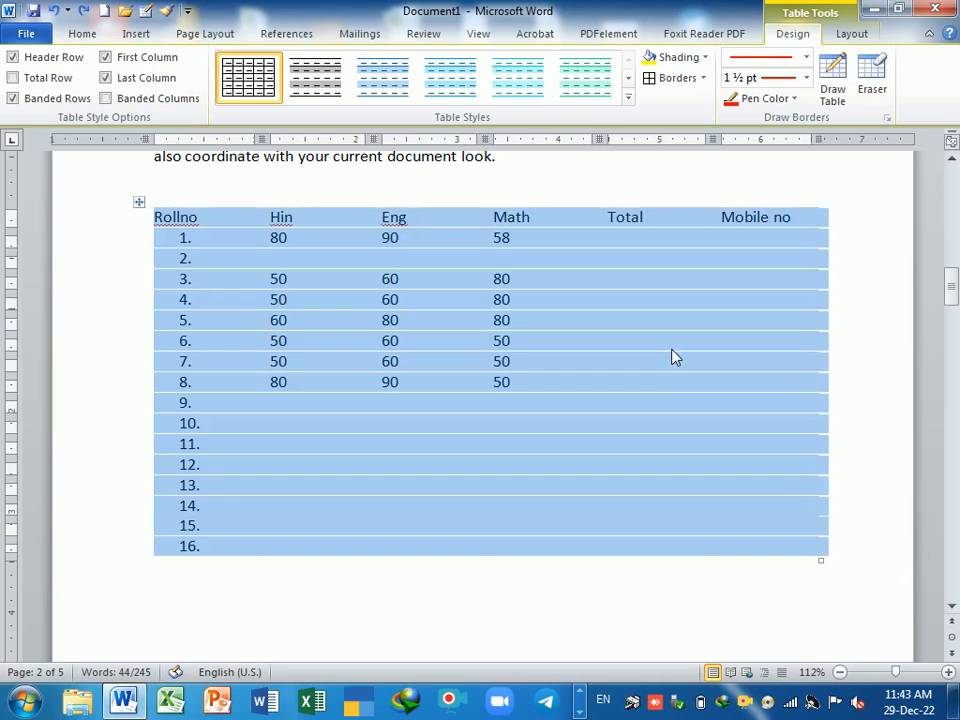
key("ctrl+z")
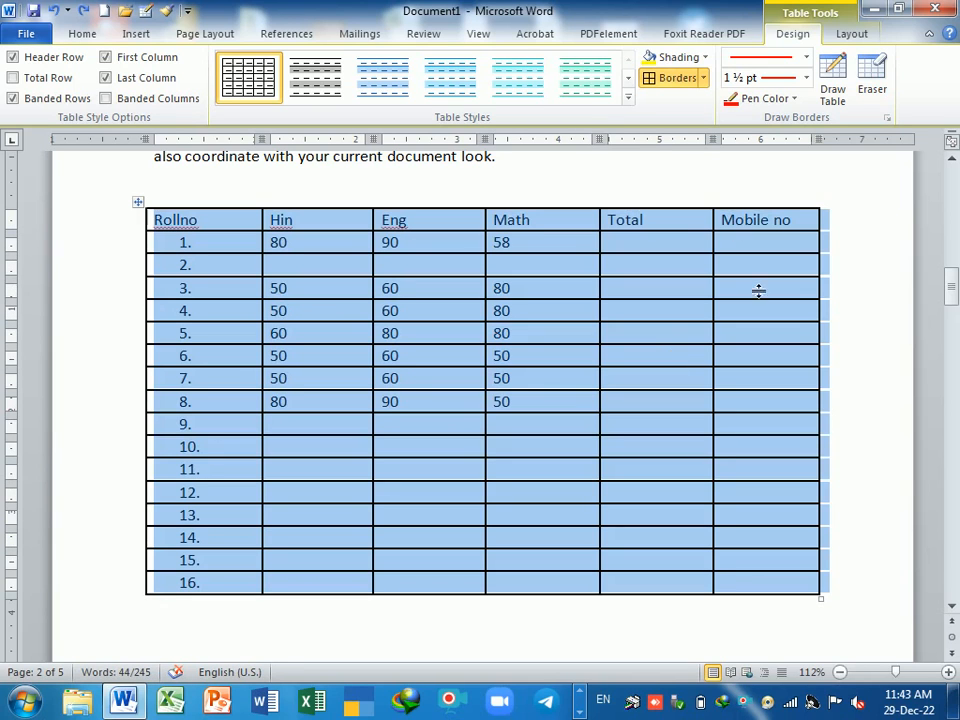
key("ctrl+z")
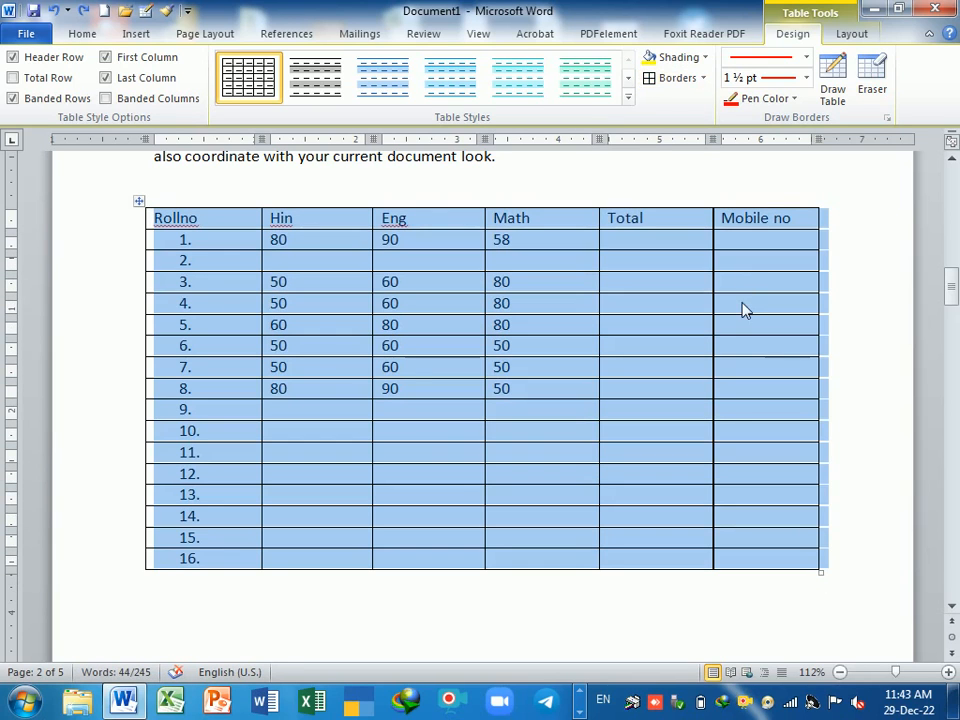
left_click(743, 310)
Step: Apply a double-line style at ¼ pt width to all cell borders of the Math column, and undo it
left_click_drag(748, 222, 773, 542)
left_click_drag(571, 379, 591, 553)
left_click(704, 79)
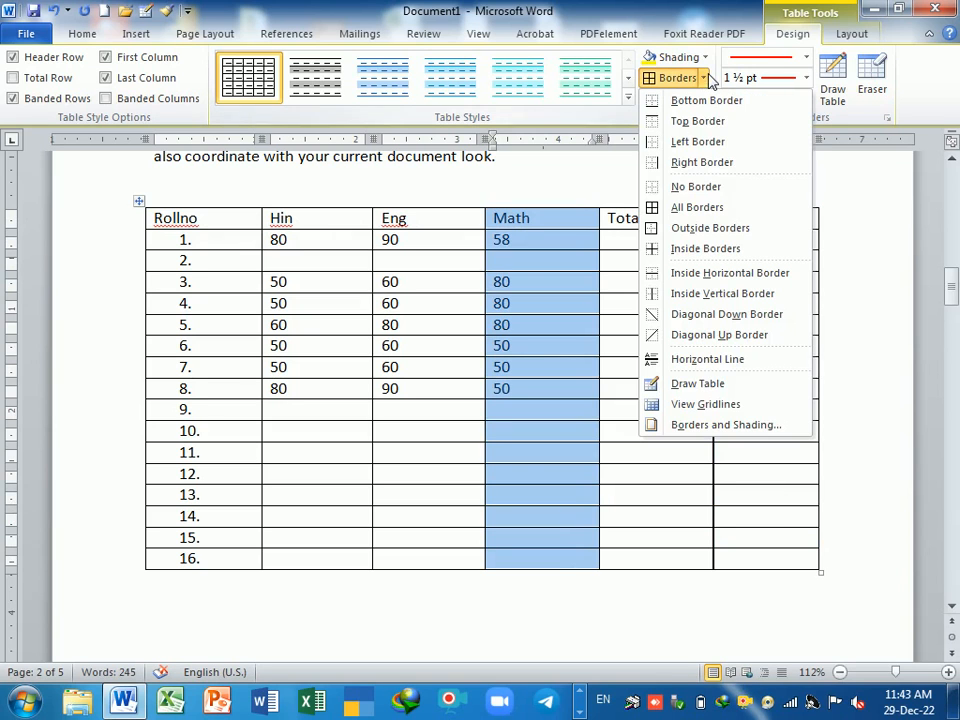
left_click(694, 425)
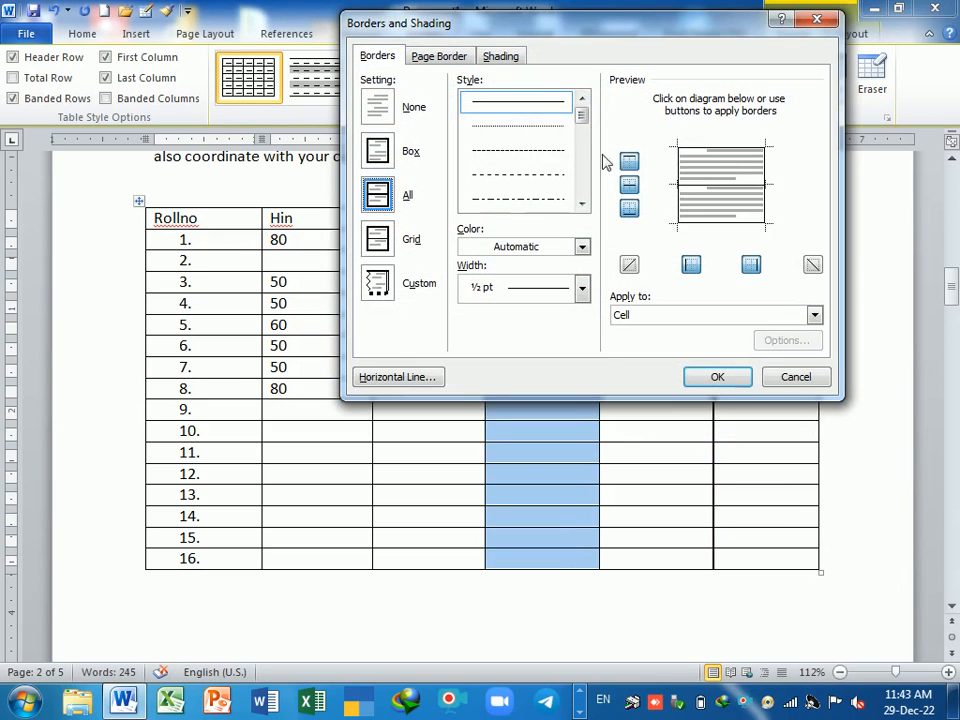
left_click_drag(585, 128, 587, 153)
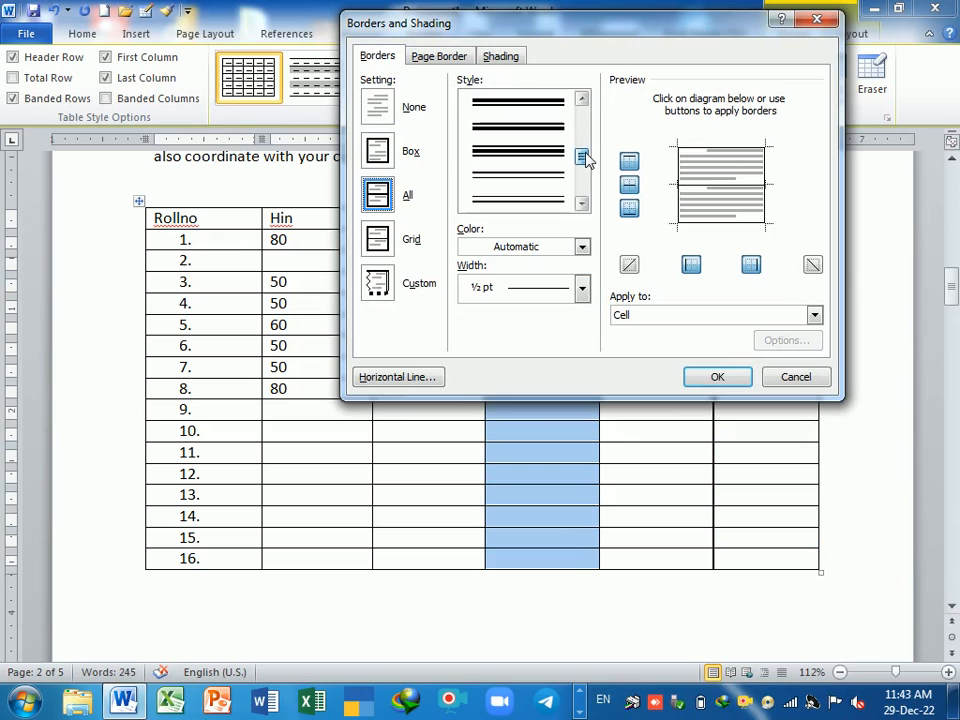
left_click(555, 198)
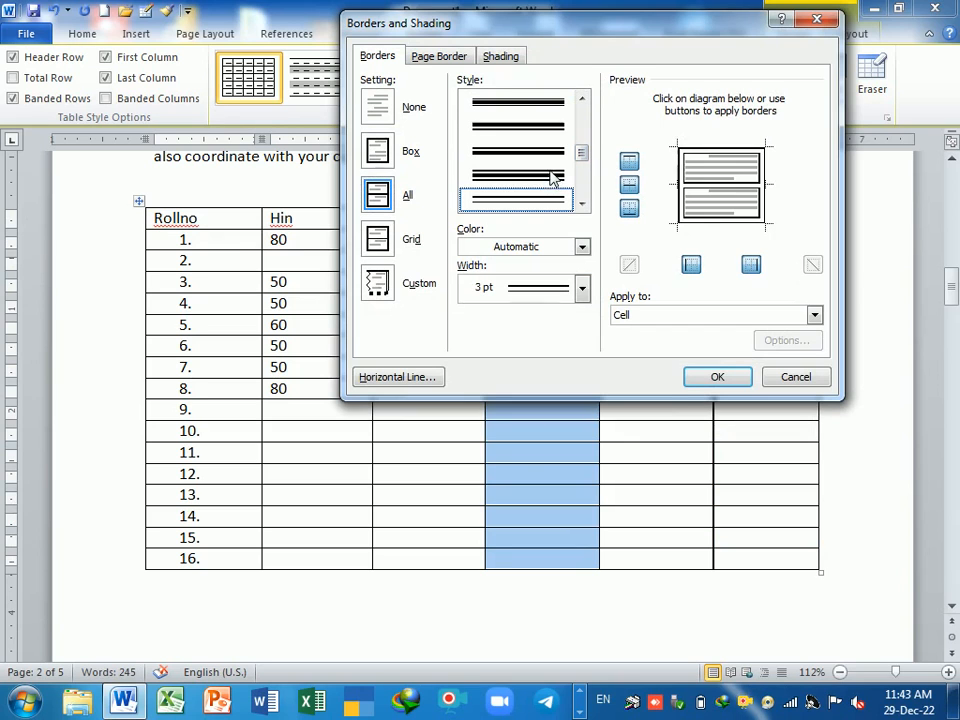
left_click(581, 289)
left_click(548, 315)
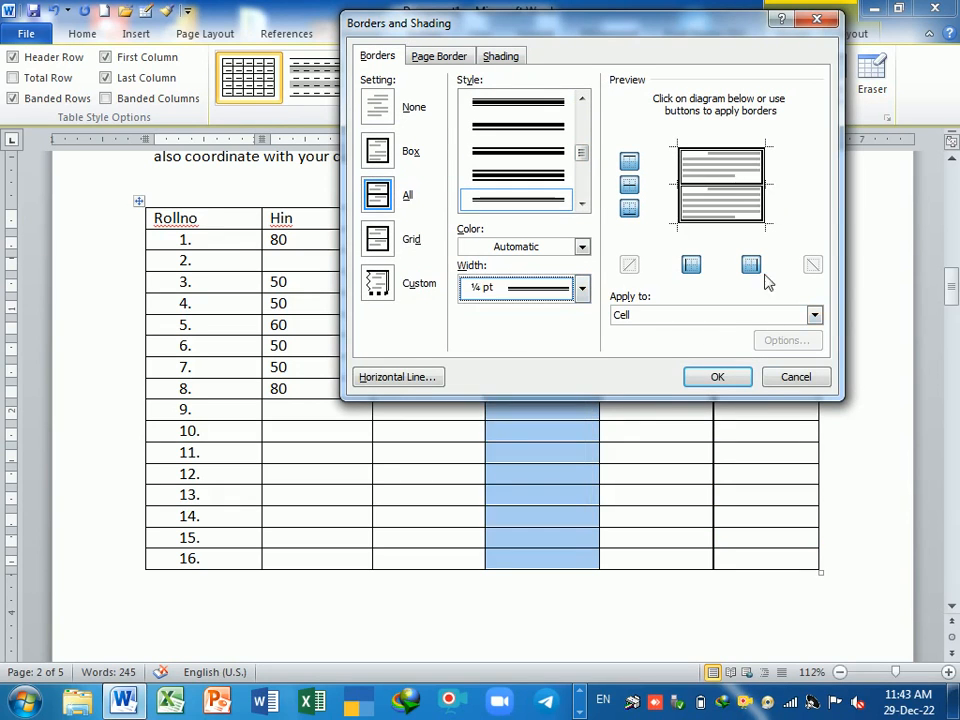
left_click(725, 380)
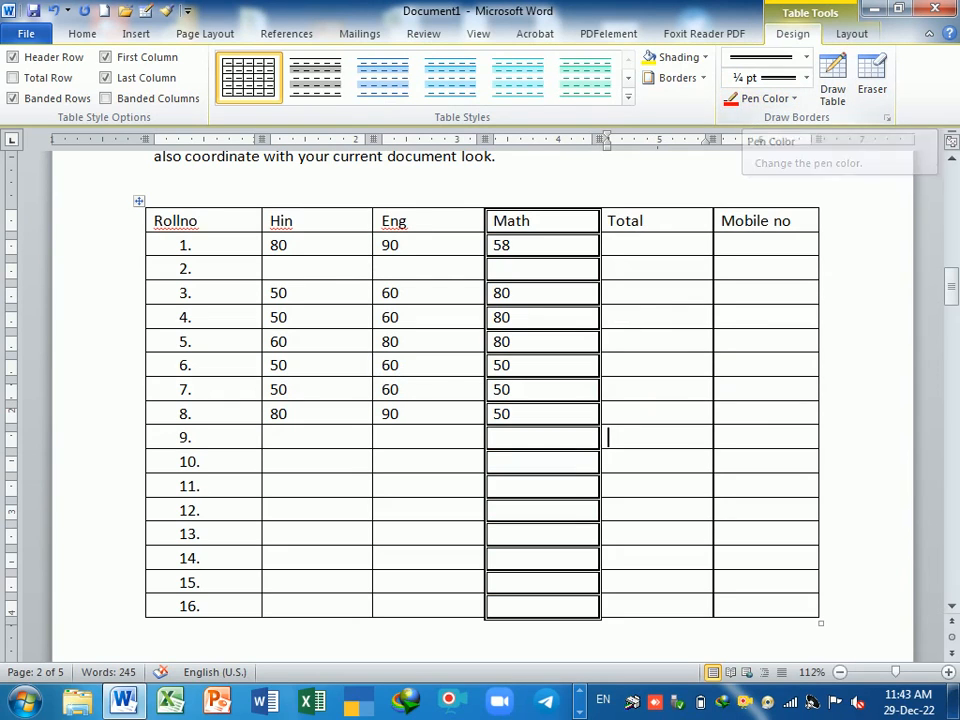
key("ctrl+z")
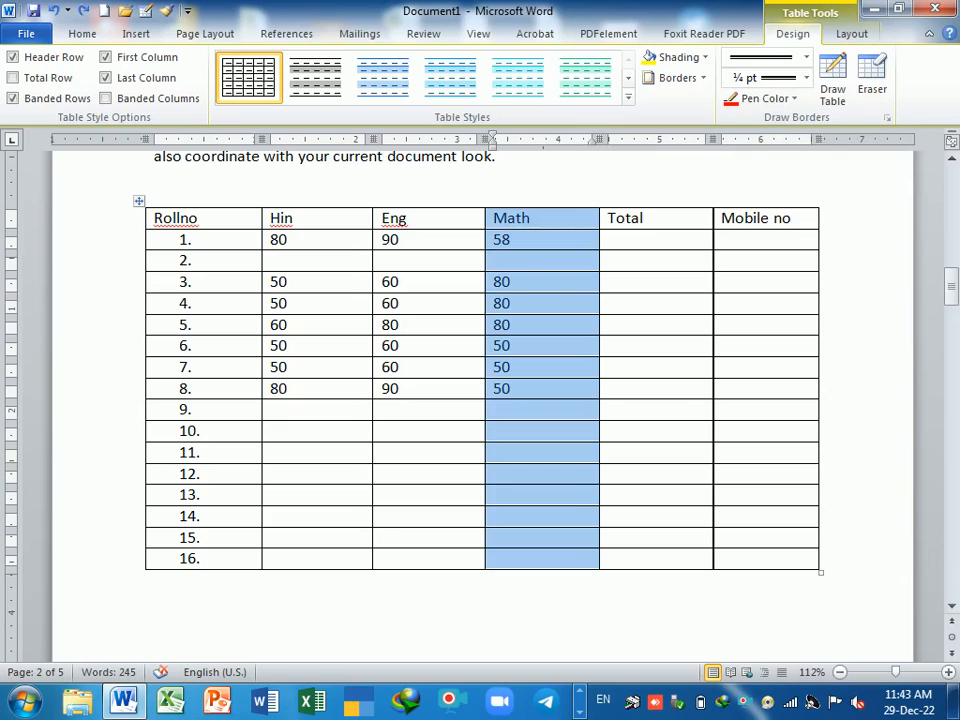
left_click(658, 419)
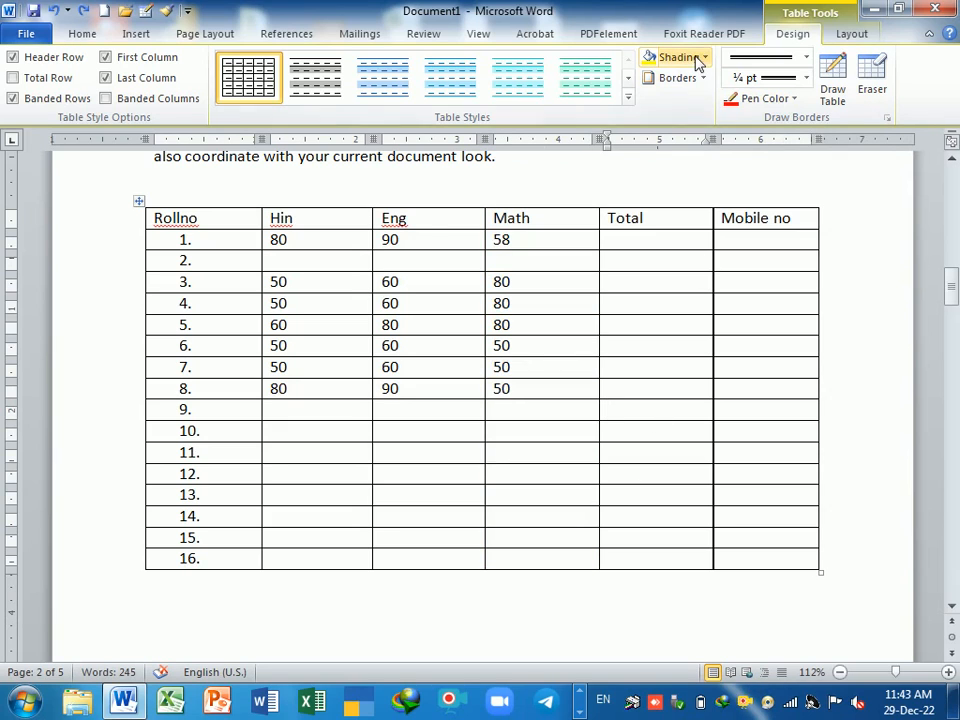
Step: Draw a double-line vertical partition through the Math header and row 1 cells, and set the pen to the single solid line style
left_click(834, 78)
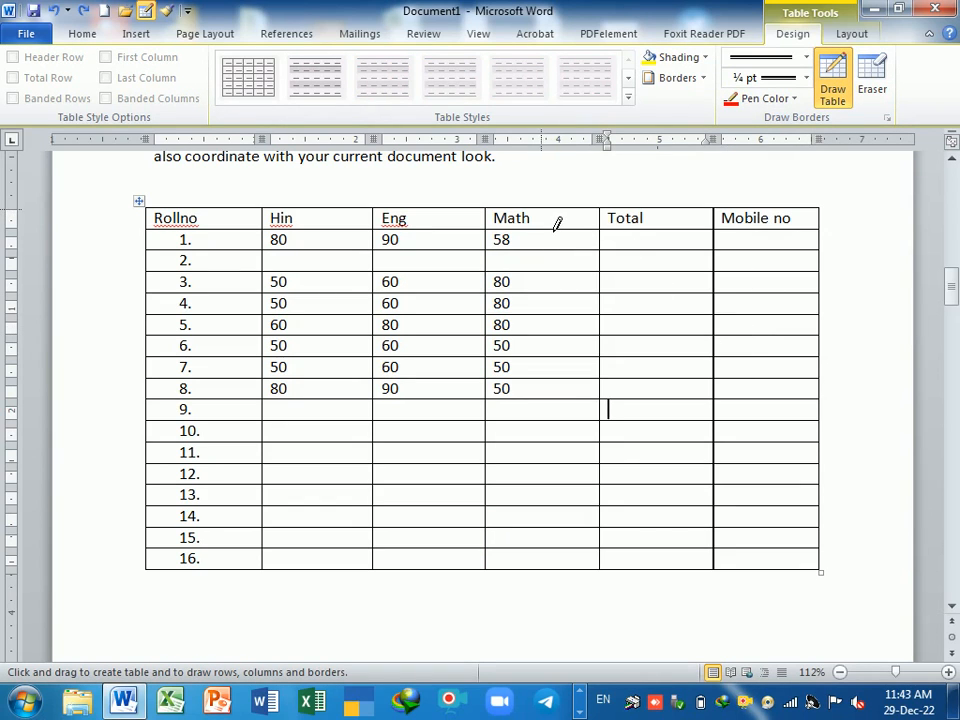
left_click_drag(555, 230, 553, 249)
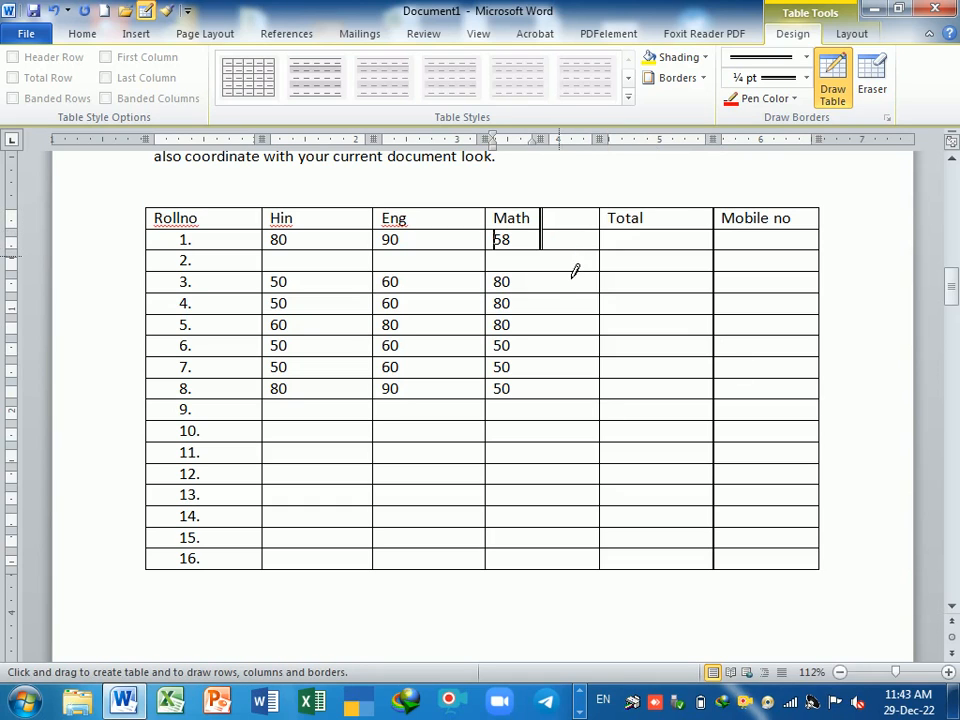
left_click(806, 57)
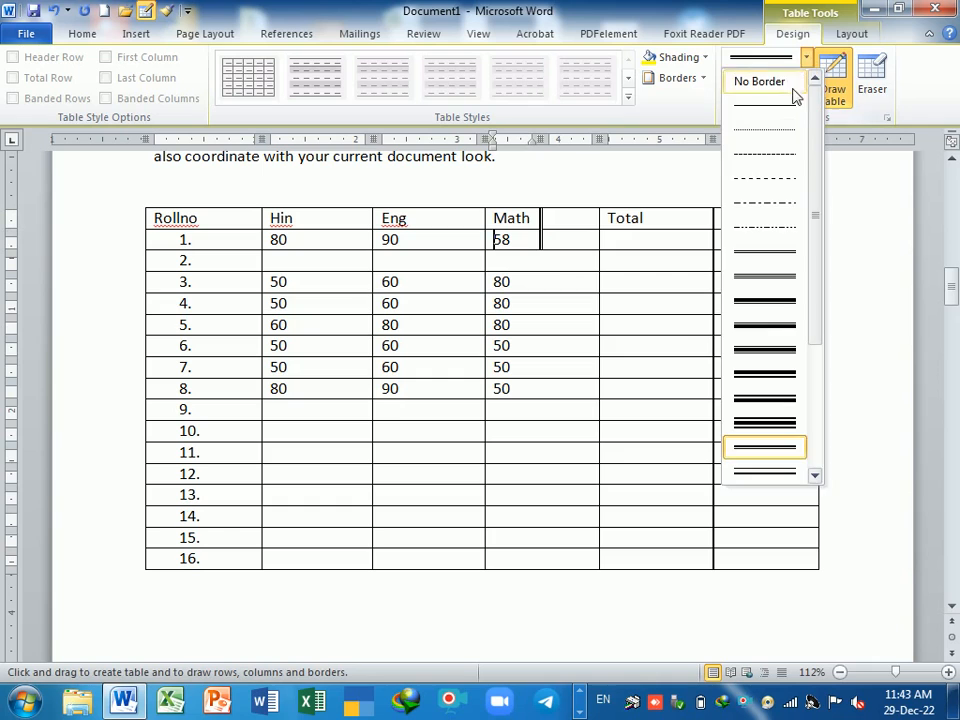
left_click(790, 108)
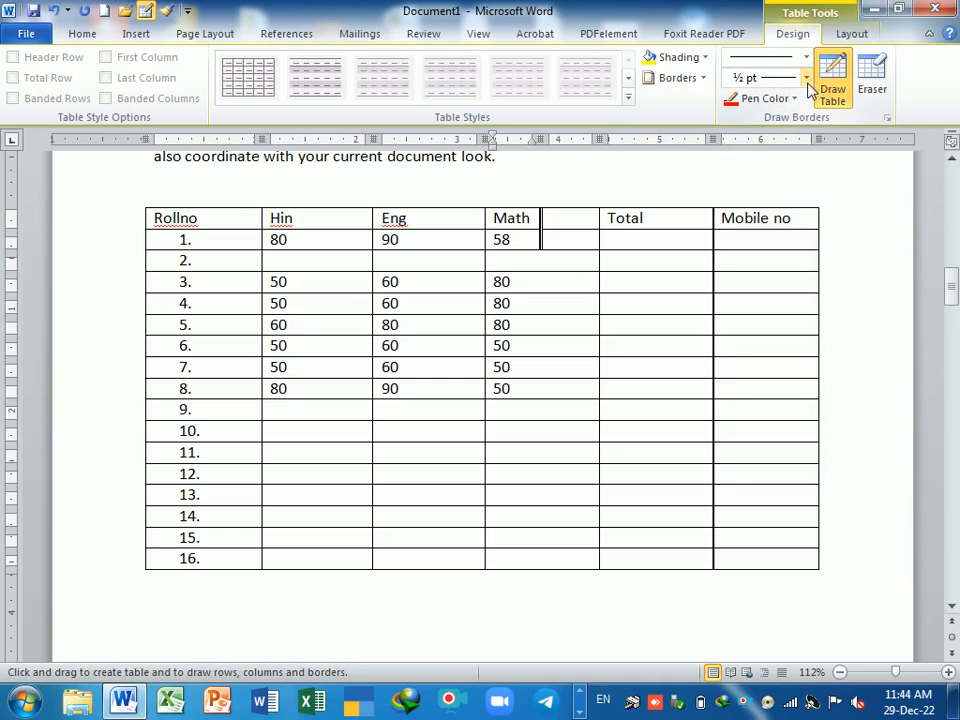
Step: Erase the vertical partition drawn through the Math header and row 1 cells
left_click(836, 80)
left_click(874, 72)
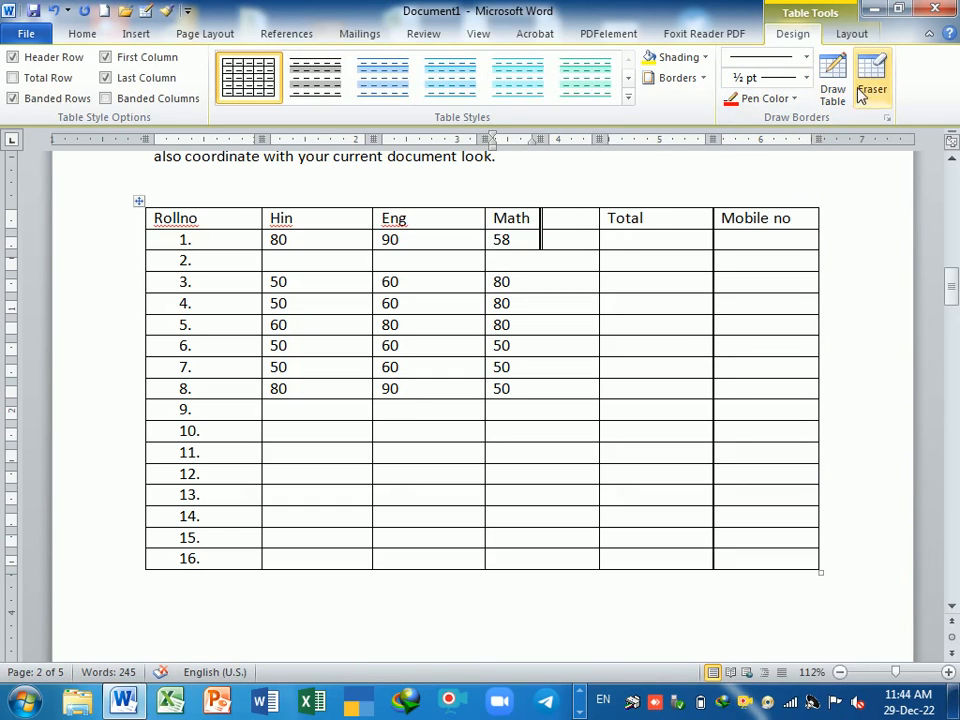
left_click(548, 232)
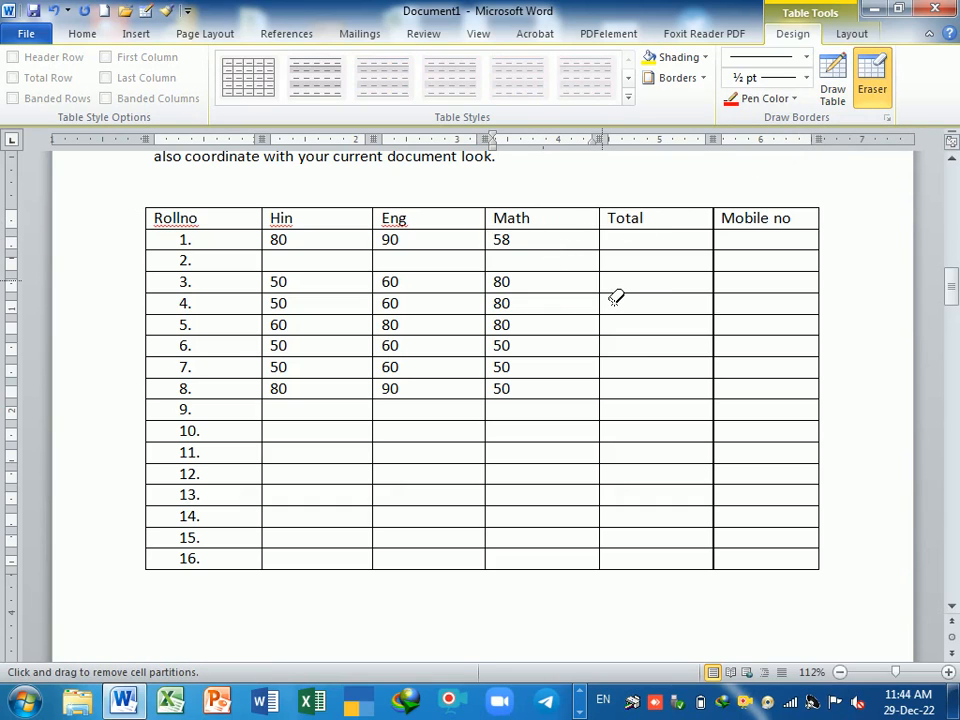
Step: Erase runs of row borders in the Math, Mobile no and Total columns, and erase the whole marks table
left_click_drag(585, 245, 574, 433)
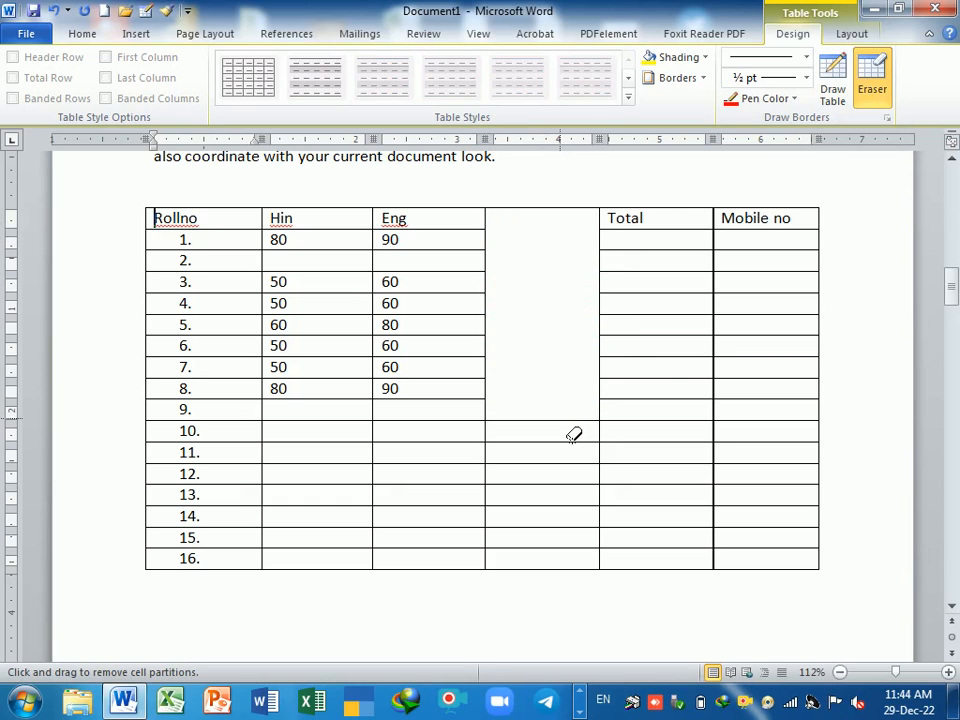
mouse_move(770, 292)
left_mouse_down()
mouse_move(782, 343)
mouse_move(784, 502)
left_mouse_up()
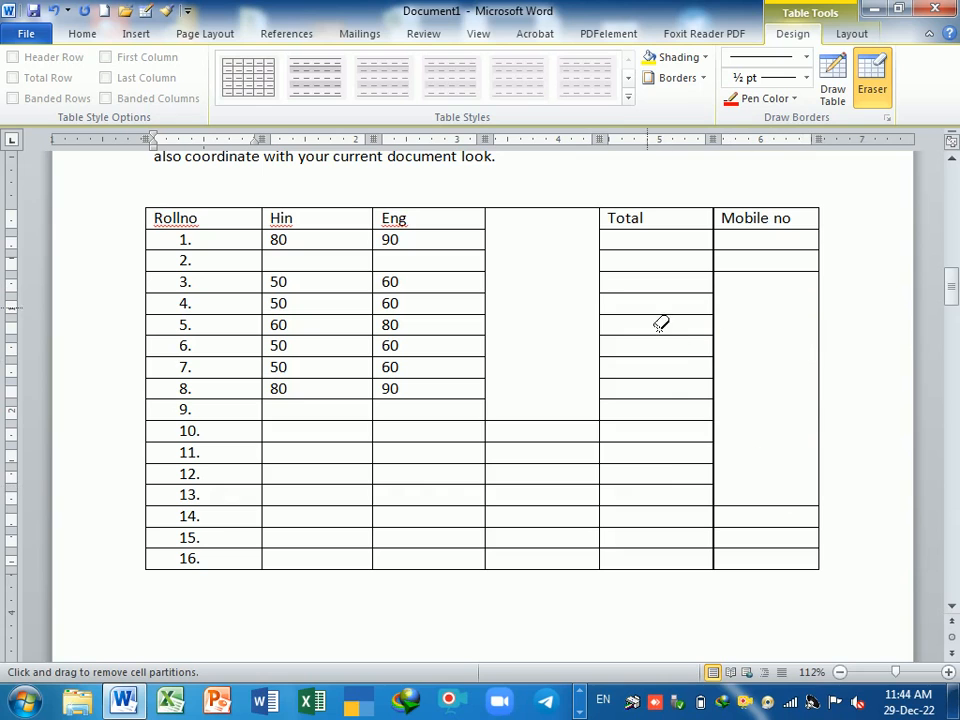
left_click_drag(660, 321, 666, 502)
mouse_move(160, 215)
left_mouse_down()
mouse_move(471, 551)
mouse_move(849, 615)
left_mouse_up()
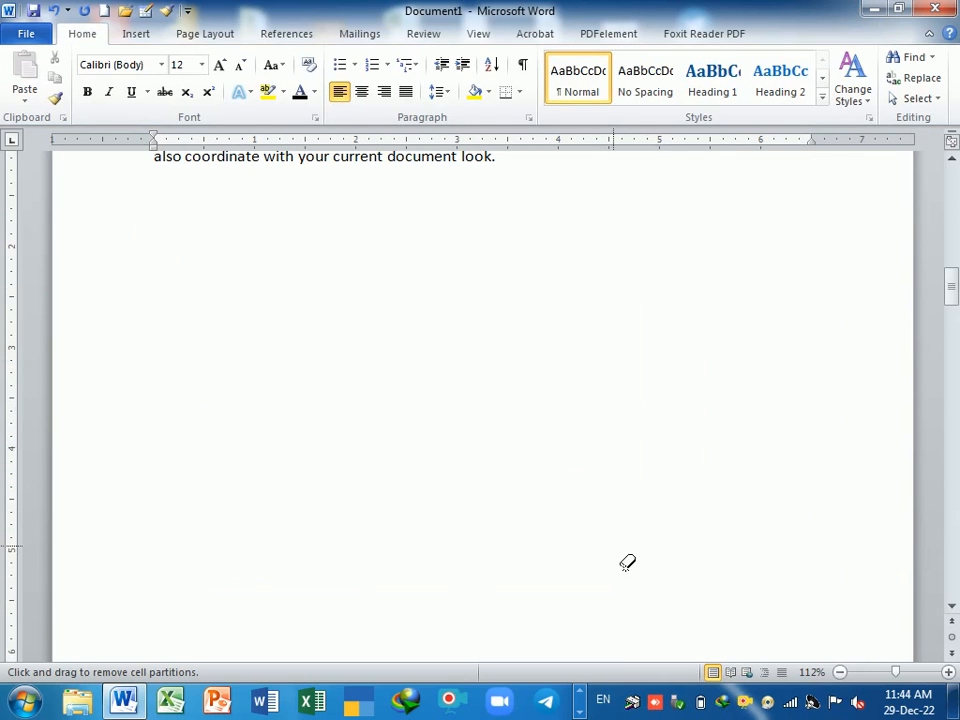
Step: Undo the erasures to bring back the marks table with its row borders, and leave the Eraser
key("ctrl+z")
key("ctrl+z")
key("ctrl+z")
key("ctrl+z")
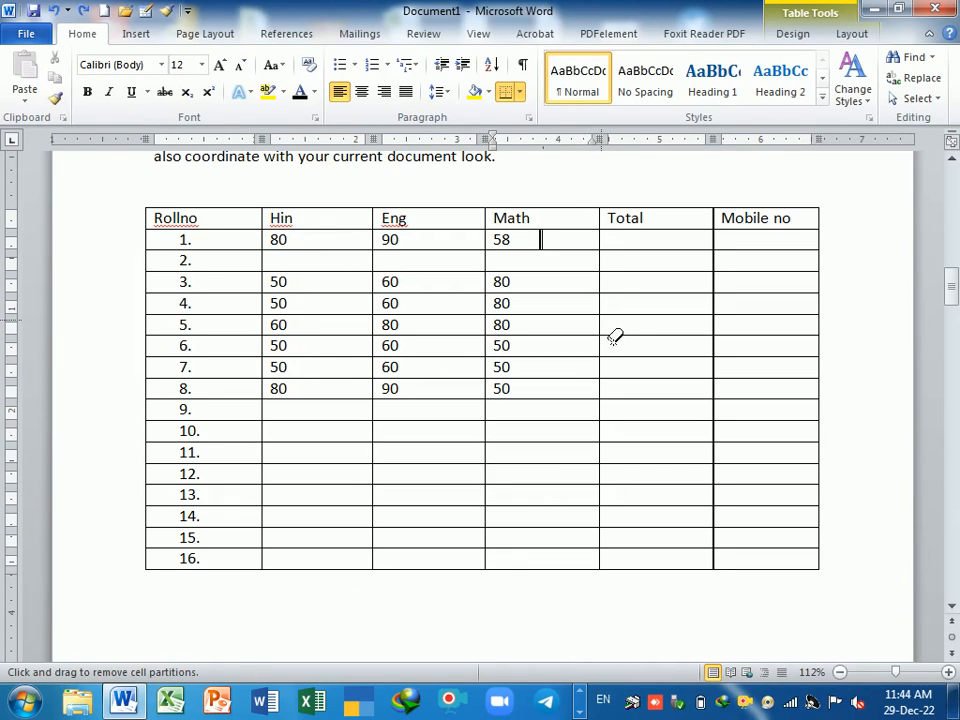
key("Escape")
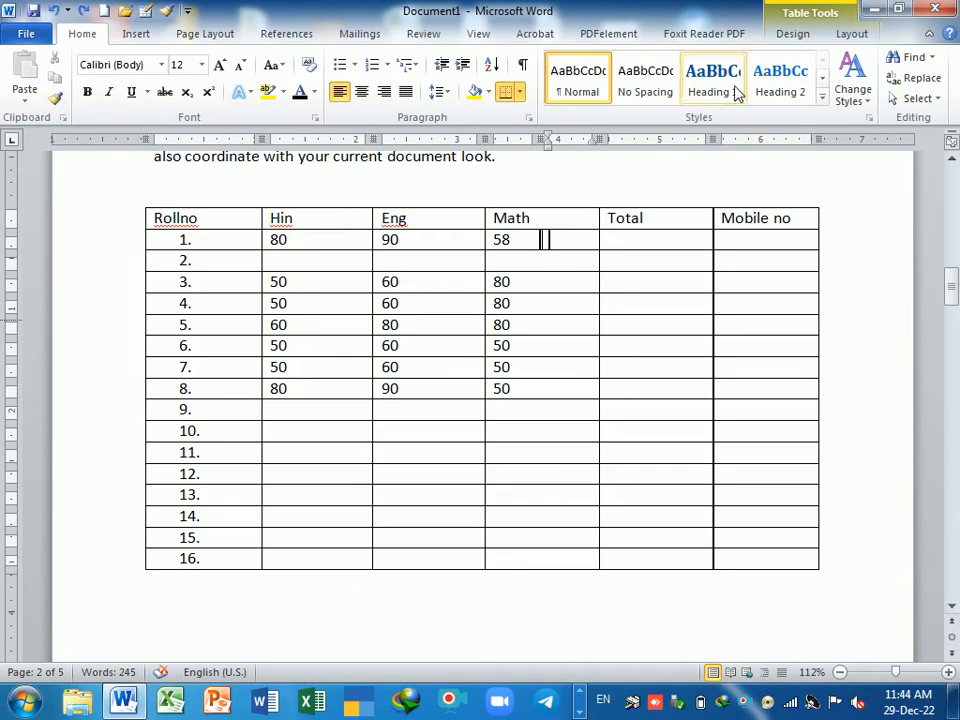
Step: Draw a vertical partition through the Math header and row 1 cells, and erase the extra partitions in Math's row 1 cell
left_click(793, 31)
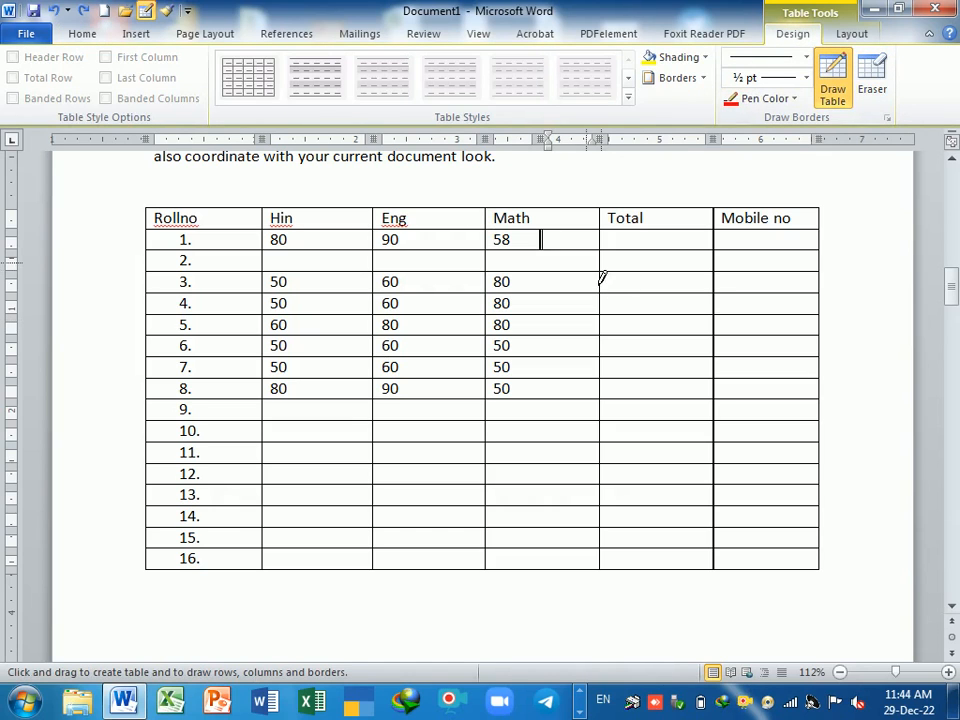
left_click_drag(560, 227, 574, 266)
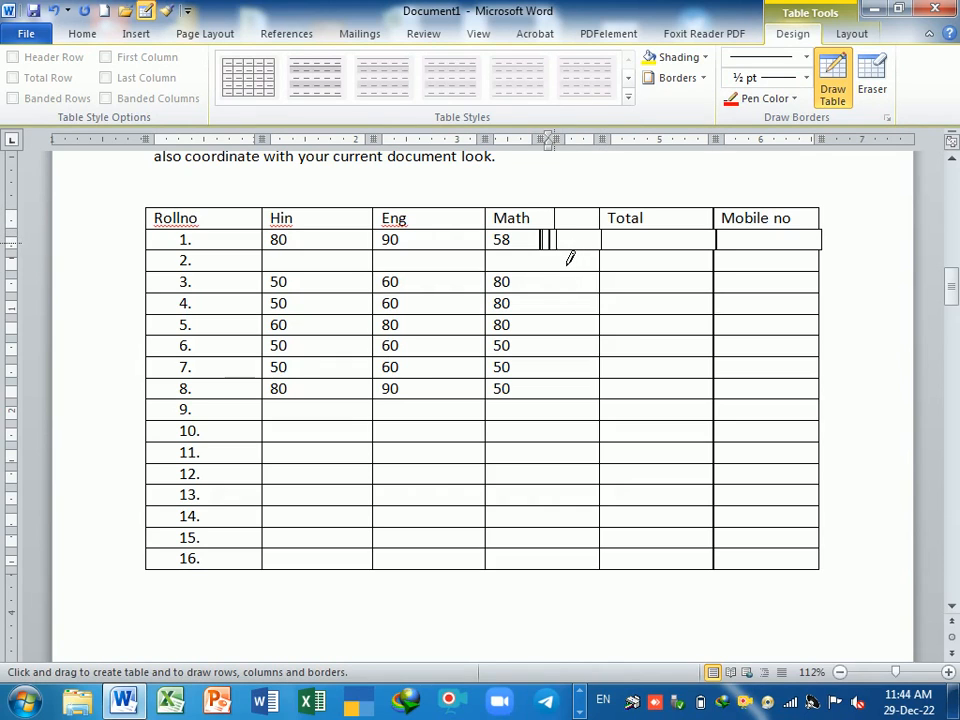
left_click(871, 75)
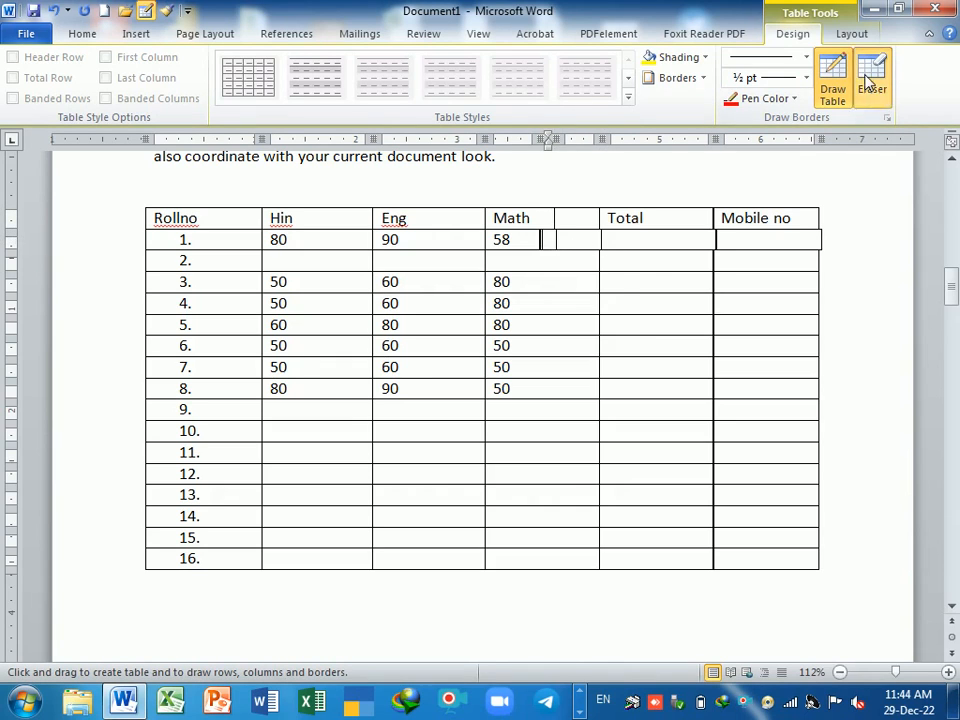
left_click(546, 242)
left_click(555, 242)
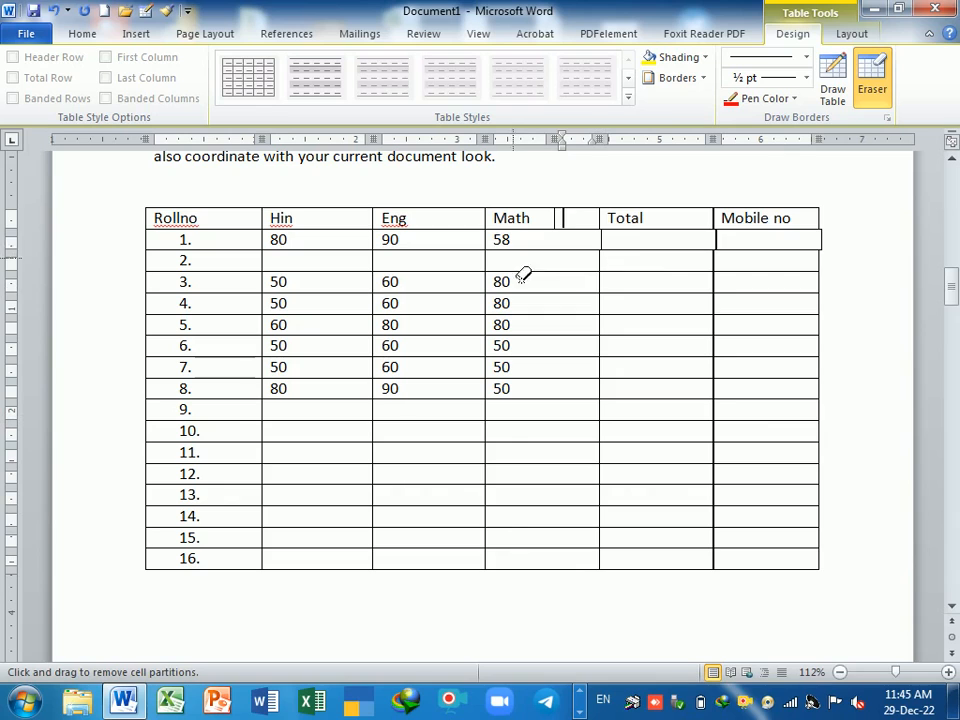
Step: Erase the borders between the Eng and Math headers and their row 1 cells, along with the extra partition in the Math header
mouse_move(466, 237)
left_mouse_down()
mouse_move(525, 225)
mouse_move(525, 234)
left_mouse_up()
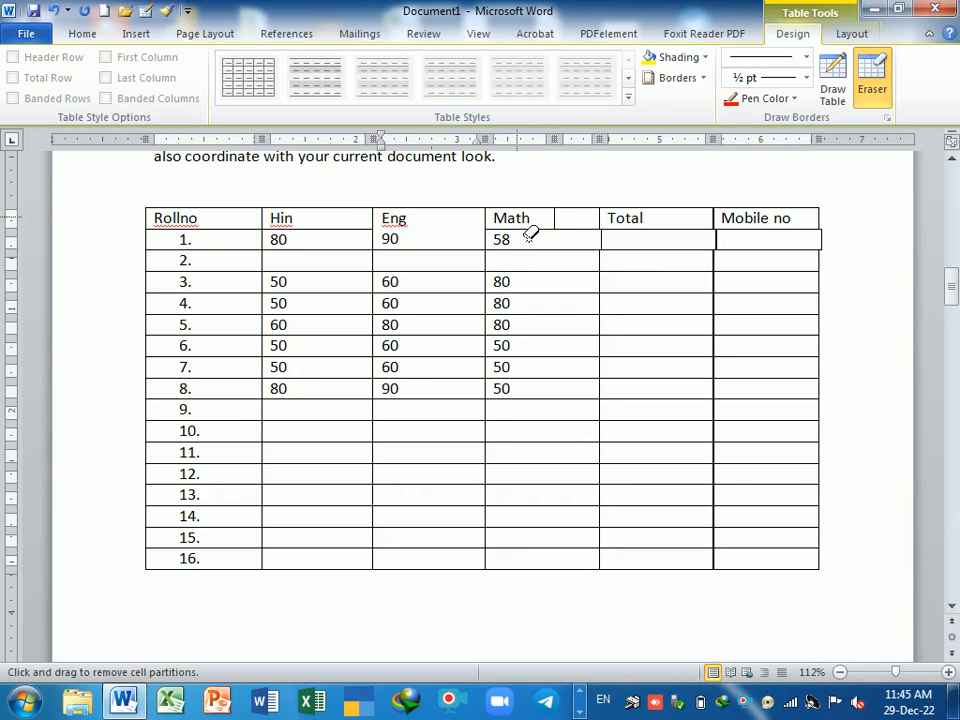
left_click(525, 229)
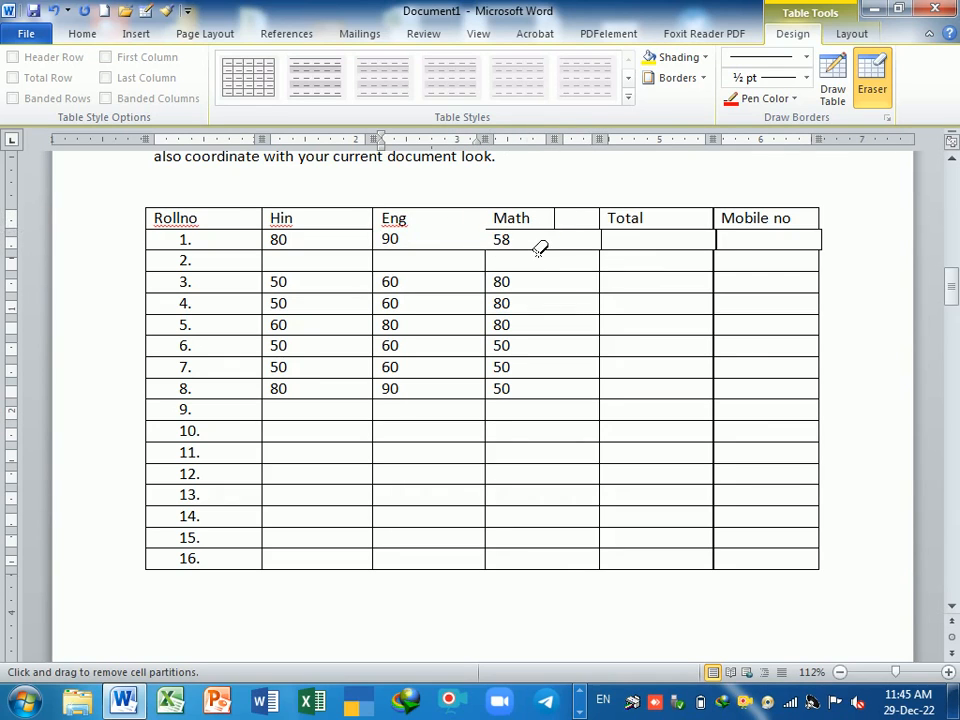
left_click(566, 236)
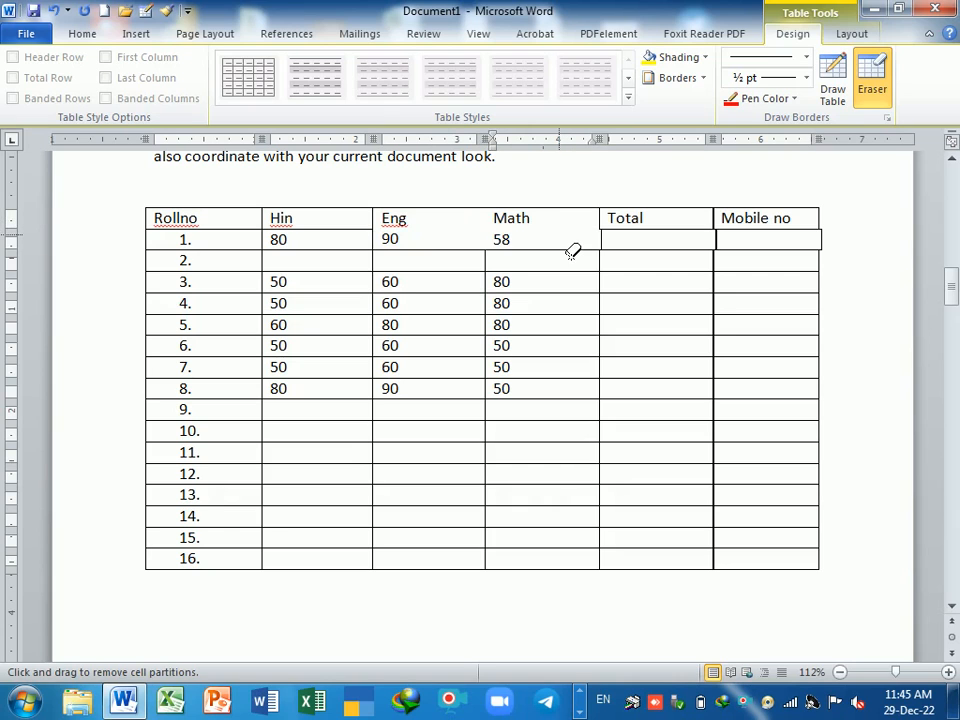
key("Escape")
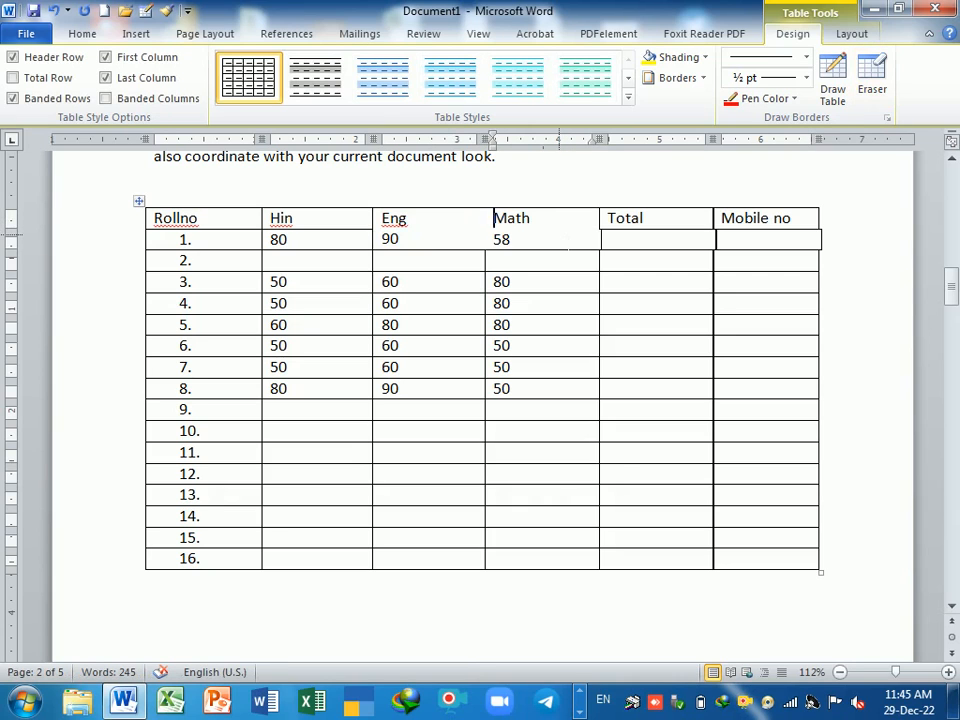
Step: Draw horizontal lines across the Eng and Math row 1 cells, and vertical partitions through the Hin header and row 1 cells
left_click(832, 80)
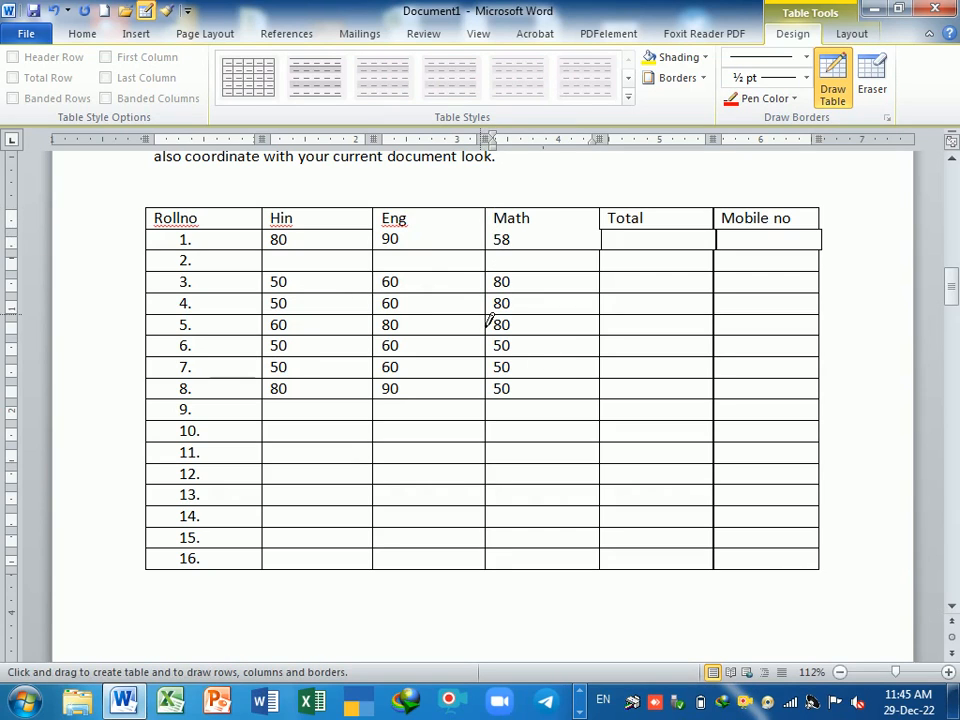
left_click_drag(387, 243, 598, 245)
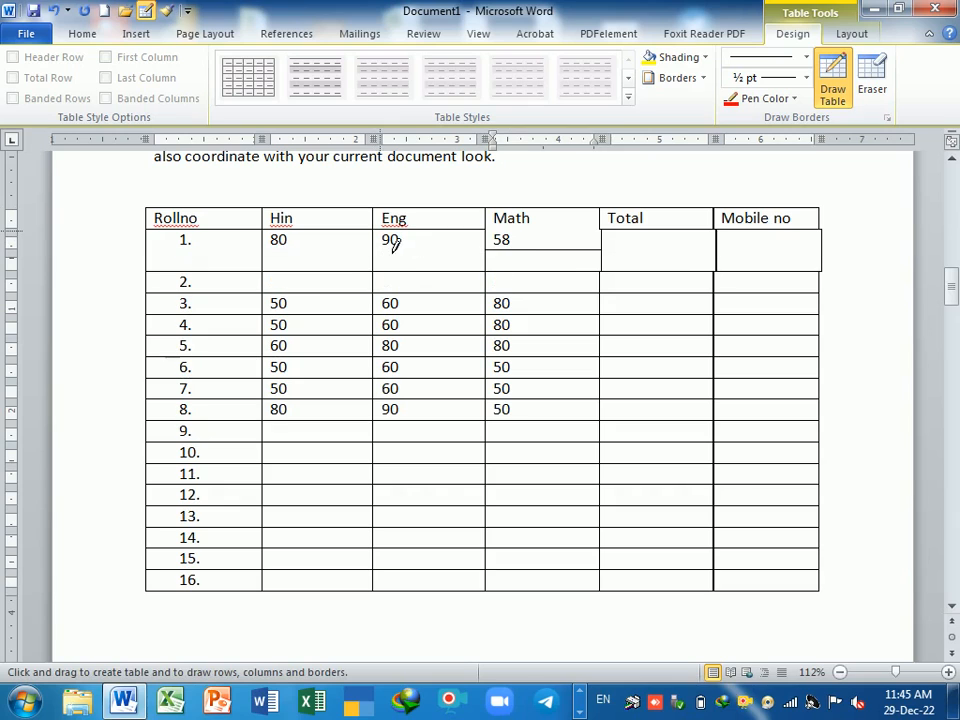
left_click_drag(499, 243, 560, 247)
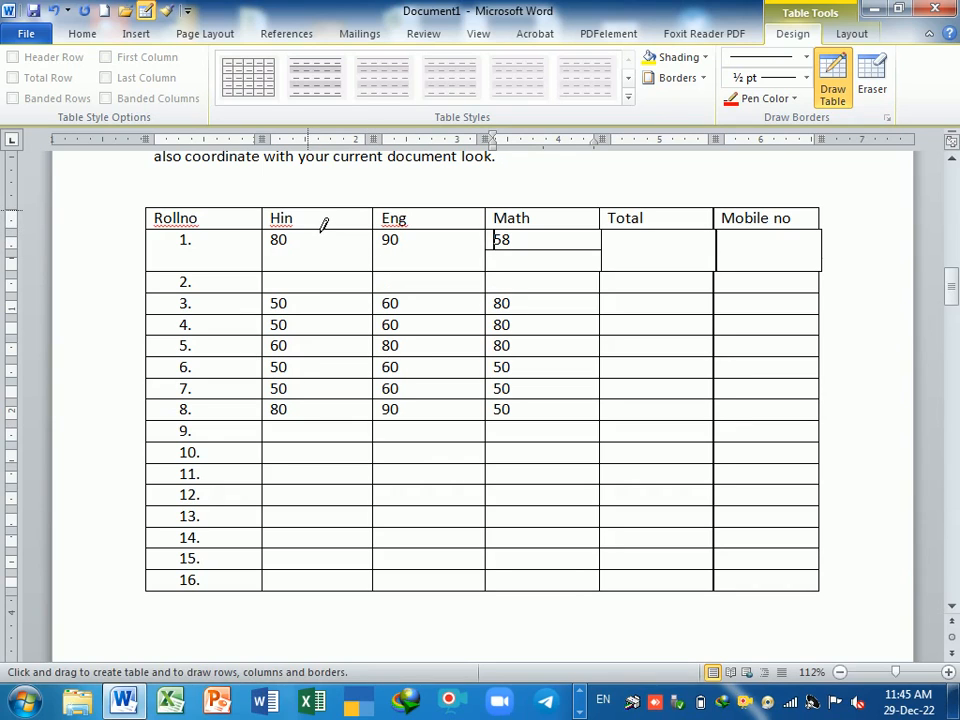
mouse_move(321, 222)
left_mouse_down()
mouse_move(321, 240)
mouse_move(334, 240)
mouse_move(321, 226)
mouse_move(317, 270)
left_mouse_up()
mouse_move(352, 220)
left_mouse_down()
mouse_move(356, 246)
mouse_move(369, 234)
mouse_move(369, 258)
left_mouse_up()
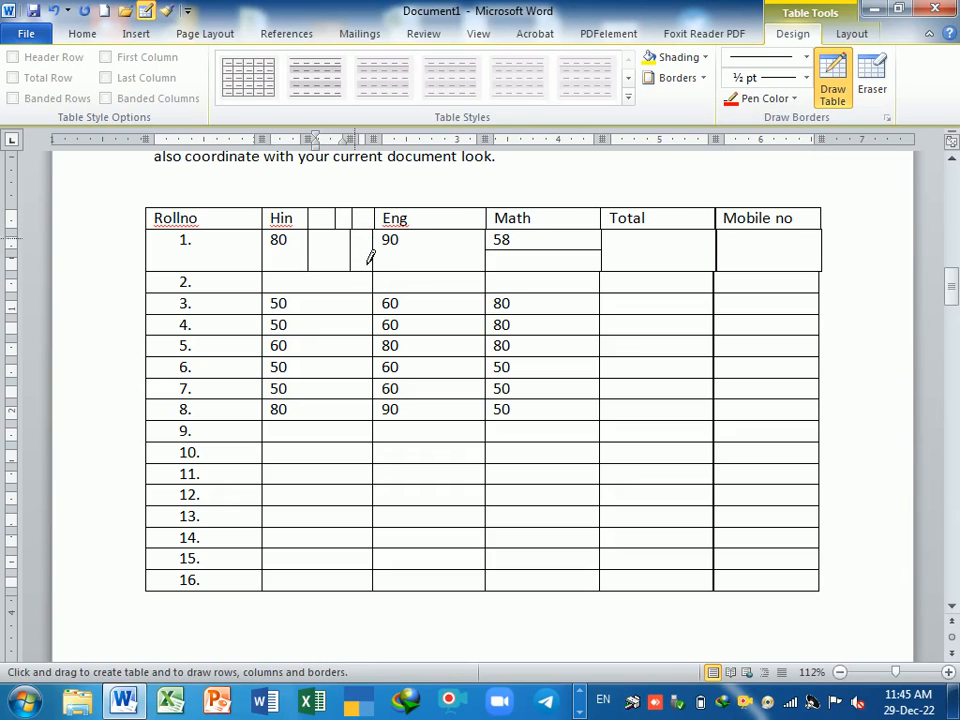
Step: Erase the two vertical partitions inside Hin's row 1 cell
left_click(872, 80)
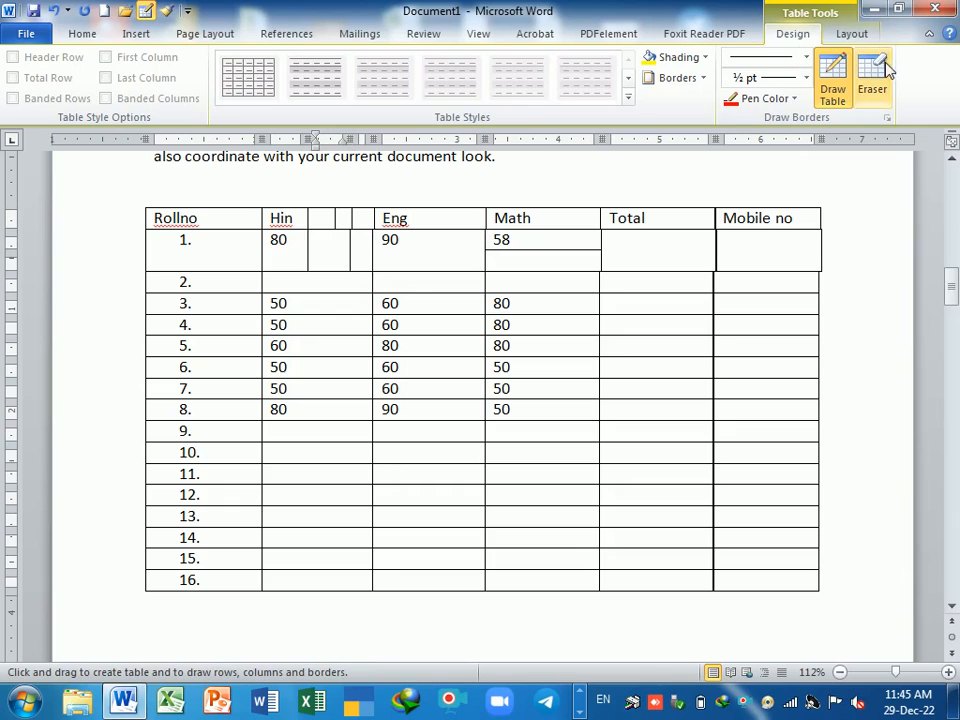
left_click(350, 262)
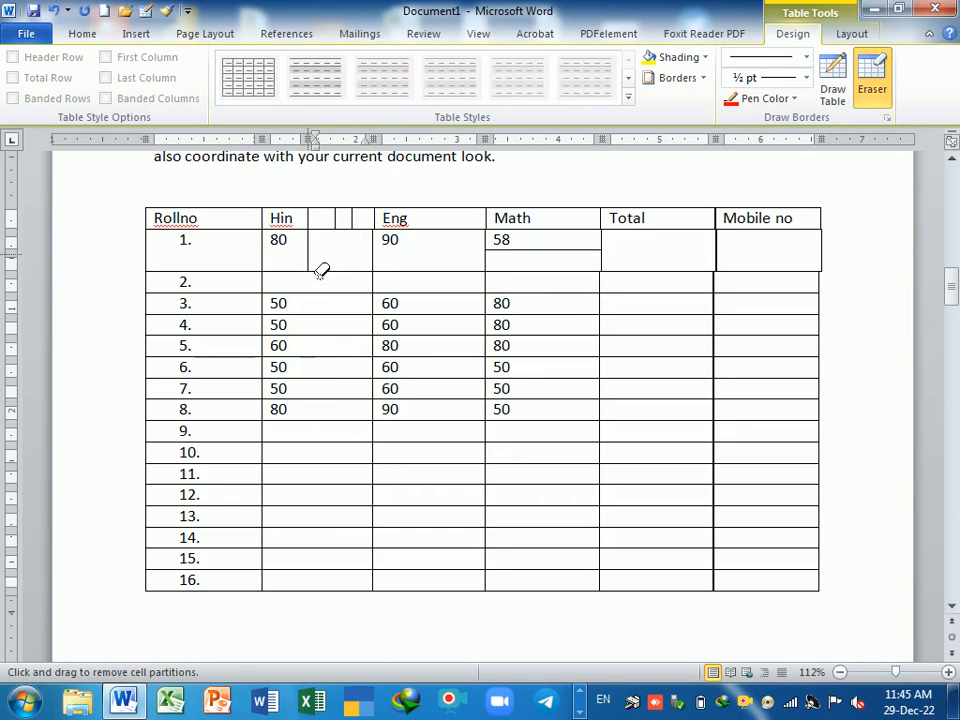
left_click(309, 262)
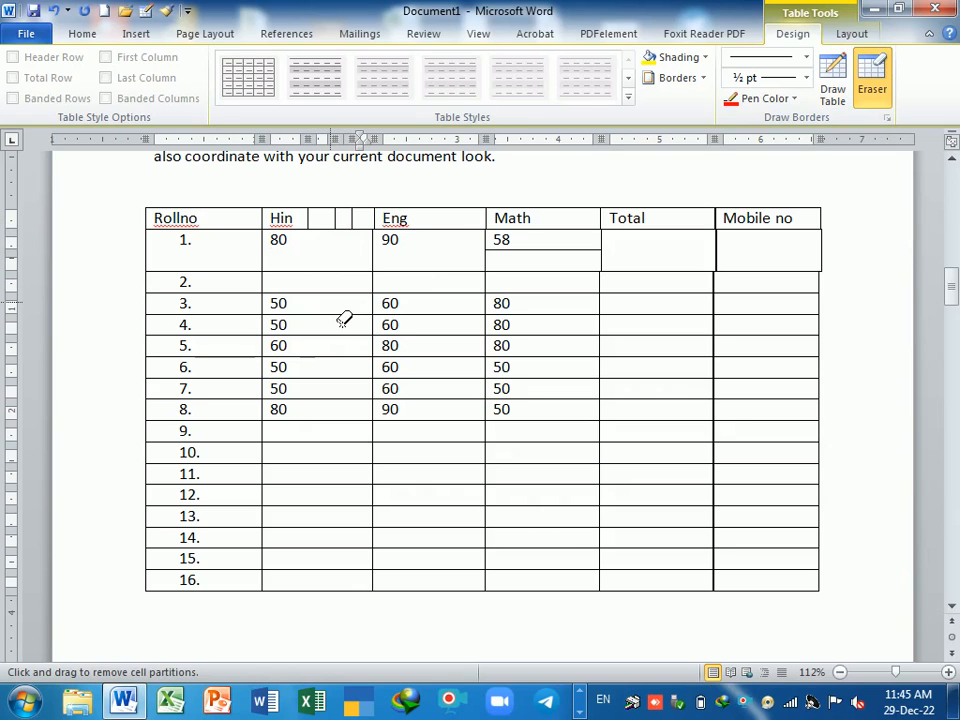
Step: Fill the three empty header cells between Hin and Eng with gdfg, gdfg and gfggf, starting from the cell beside Eng
type("gfggf")
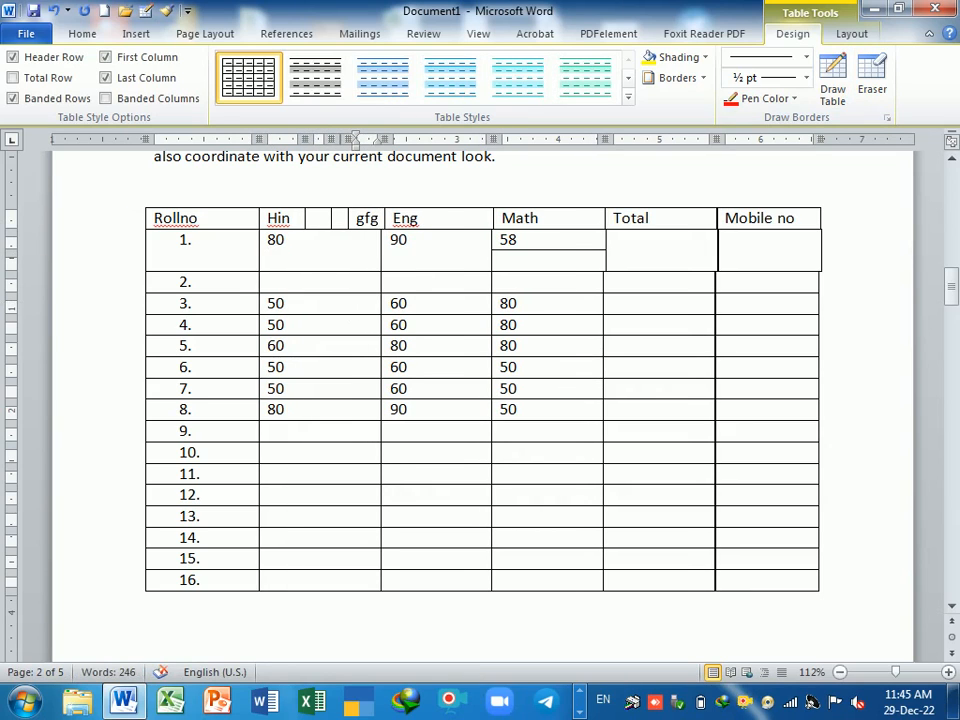
left_click(338, 219)
type("gdfg")
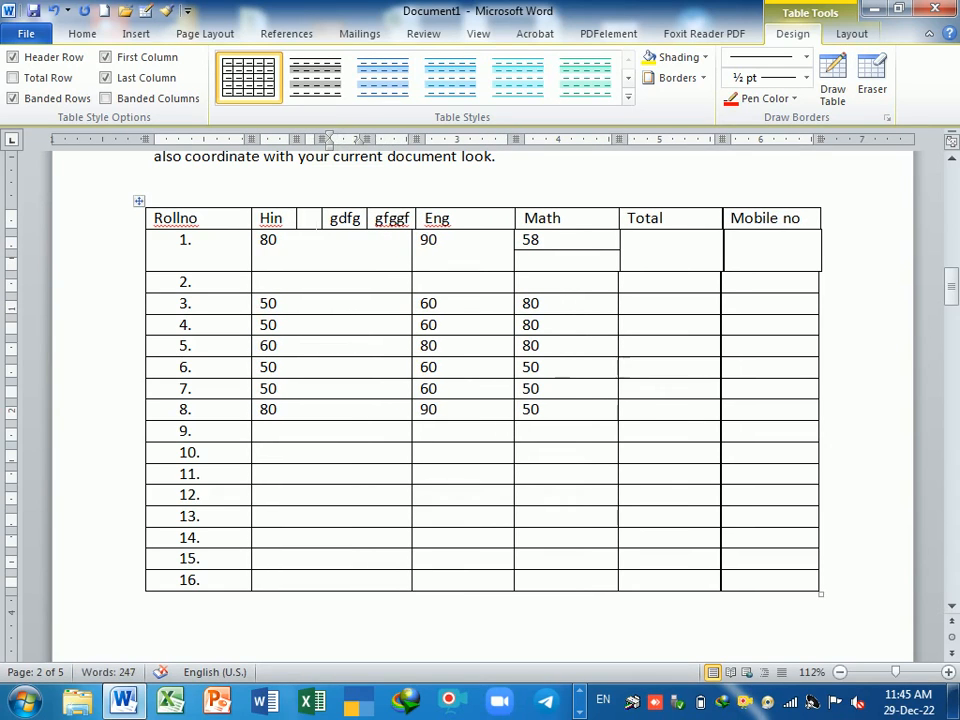
left_click(309, 219)
type("gdfg")
left_click(380, 309)
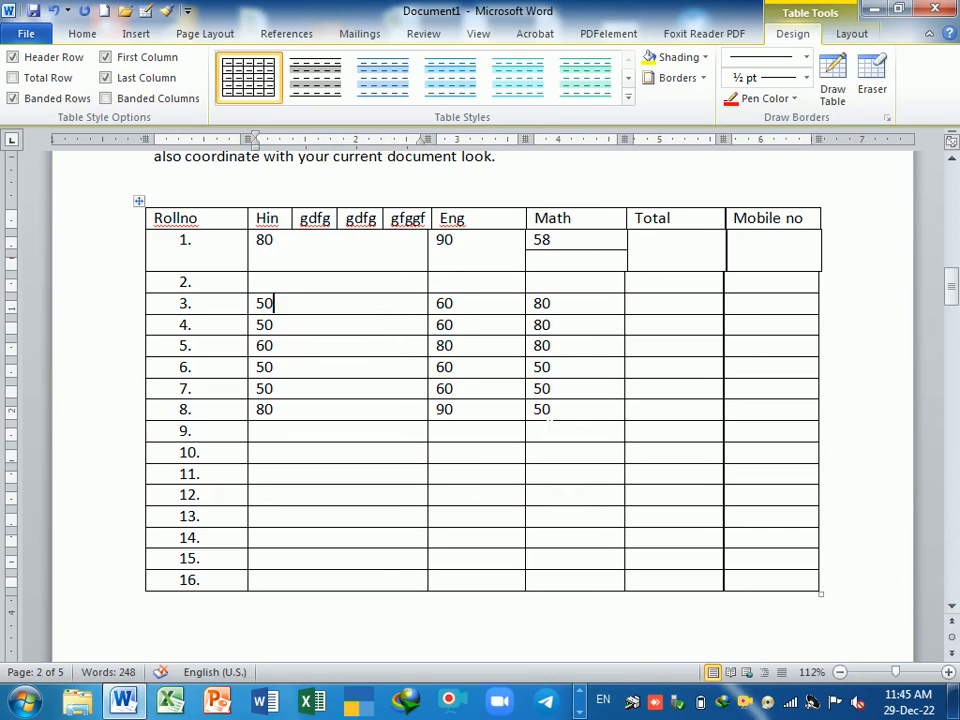
Step: Draw a one-row table about 6.7 inches wide below the marks table, and split it into three columns with two vertical lines
scroll(553, 447, "up", 1)
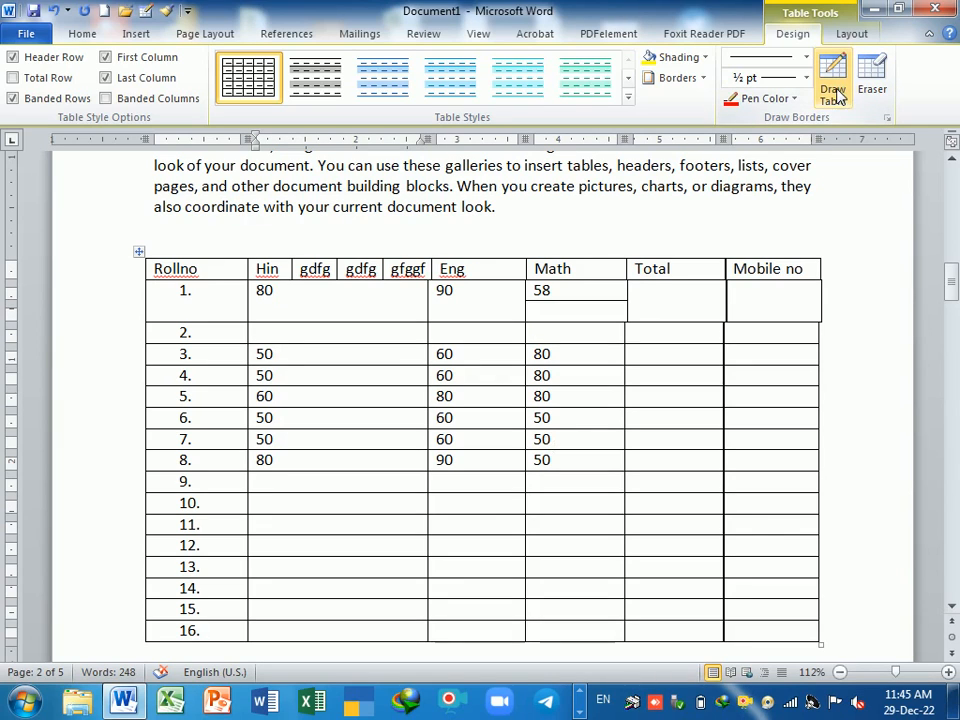
left_click(835, 91)
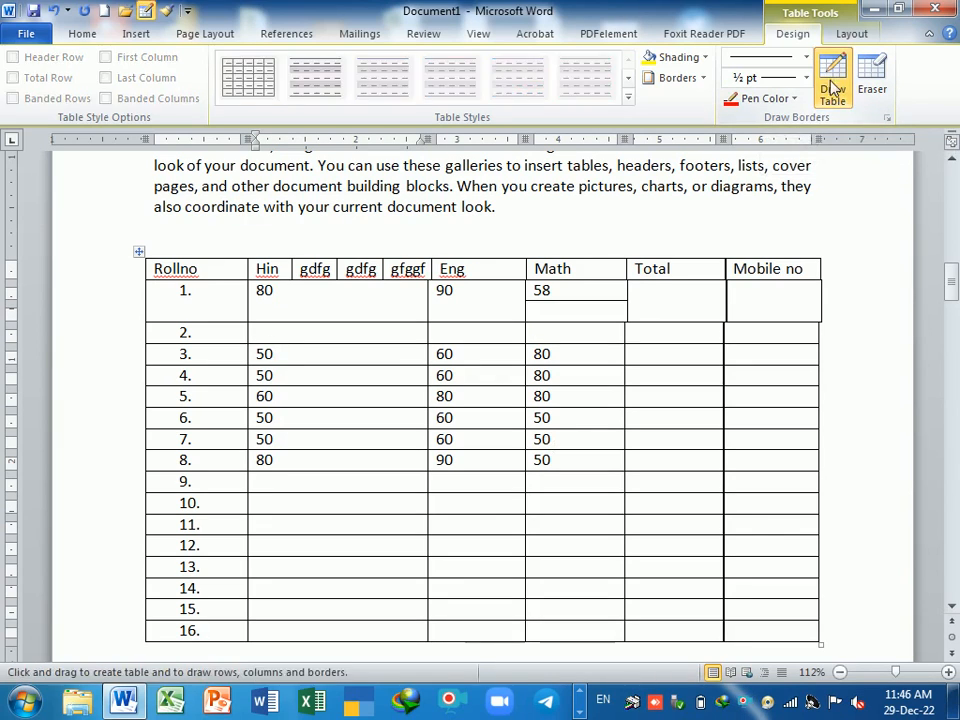
scroll(750, 366, "down", 5)
mouse_move(145, 377)
left_mouse_down()
mouse_move(484, 457)
mouse_move(836, 437)
left_mouse_up()
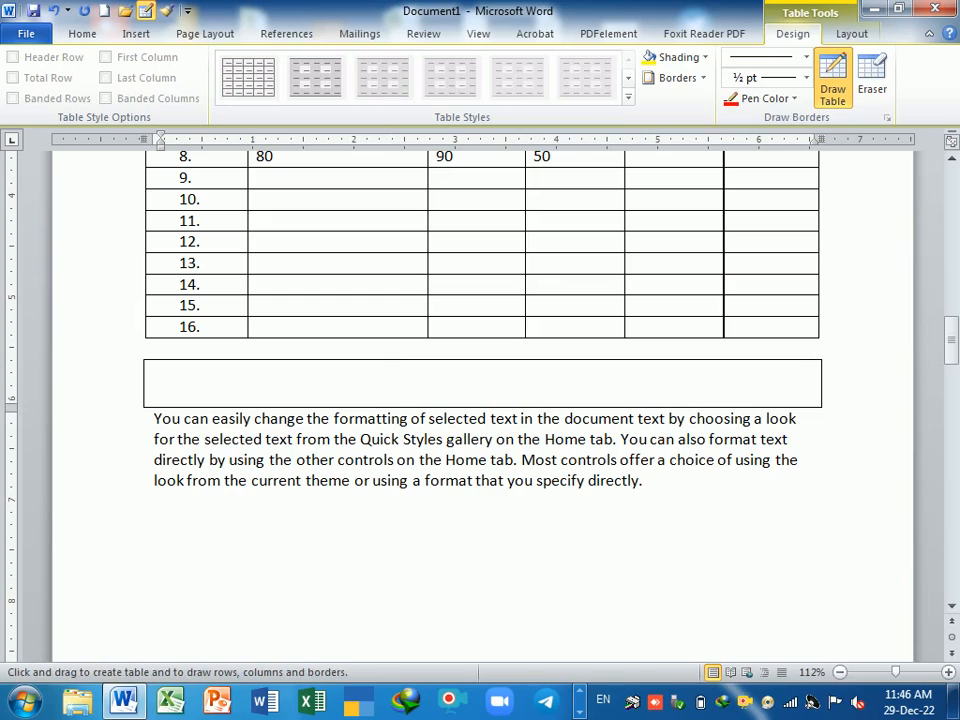
left_click_drag(388, 362, 388, 404)
left_click_drag(593, 364, 596, 406)
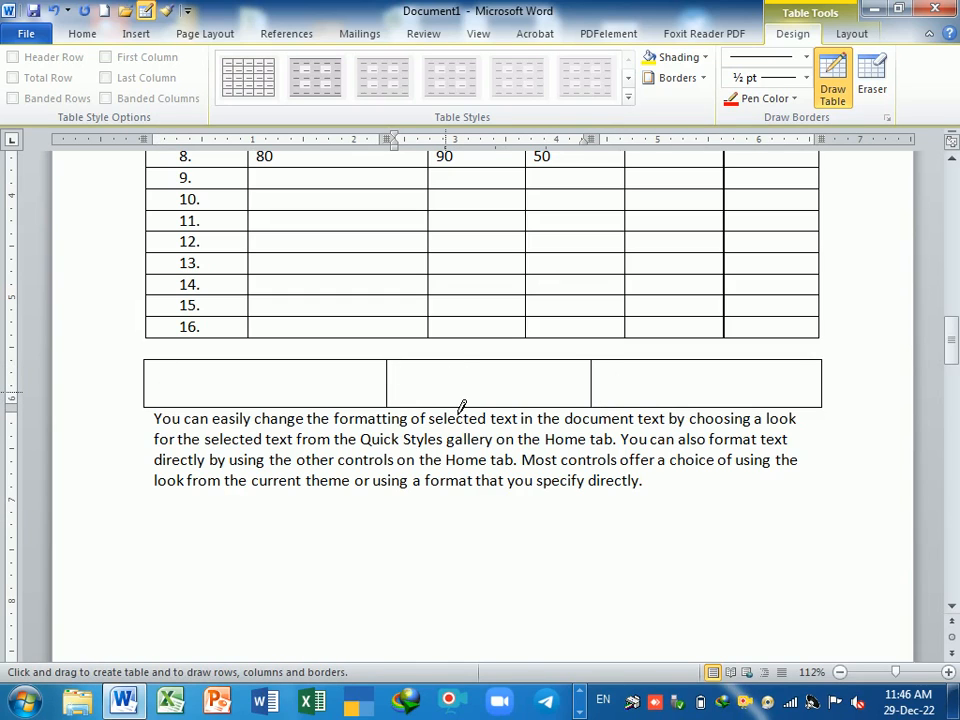
key("Escape")
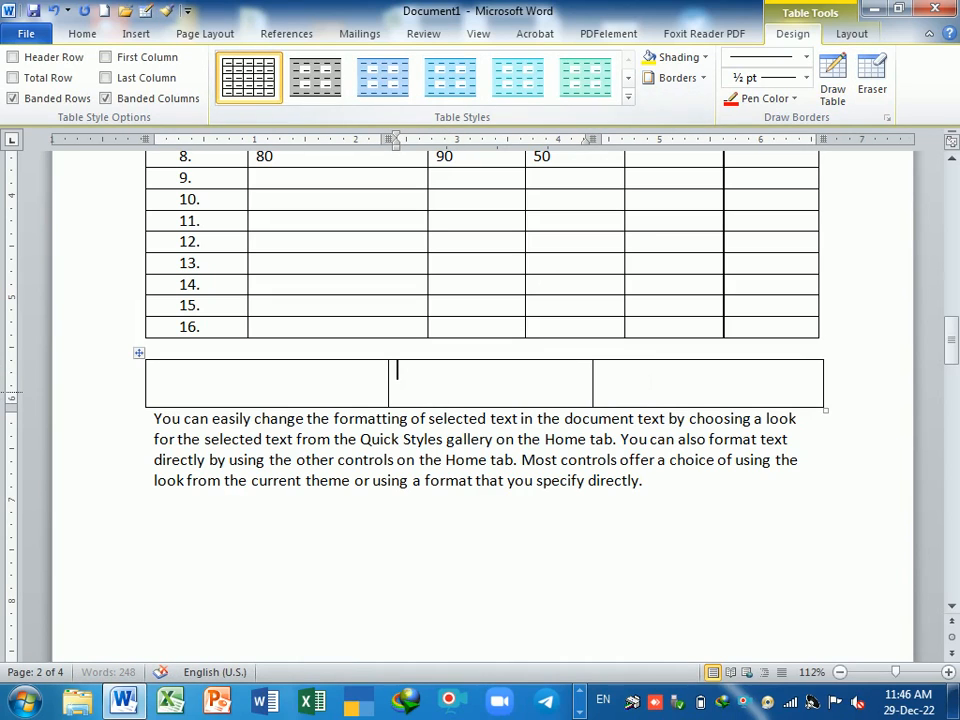
Step: Move the new three-column table below the paragraph about changing text formatting
left_click(650, 385)
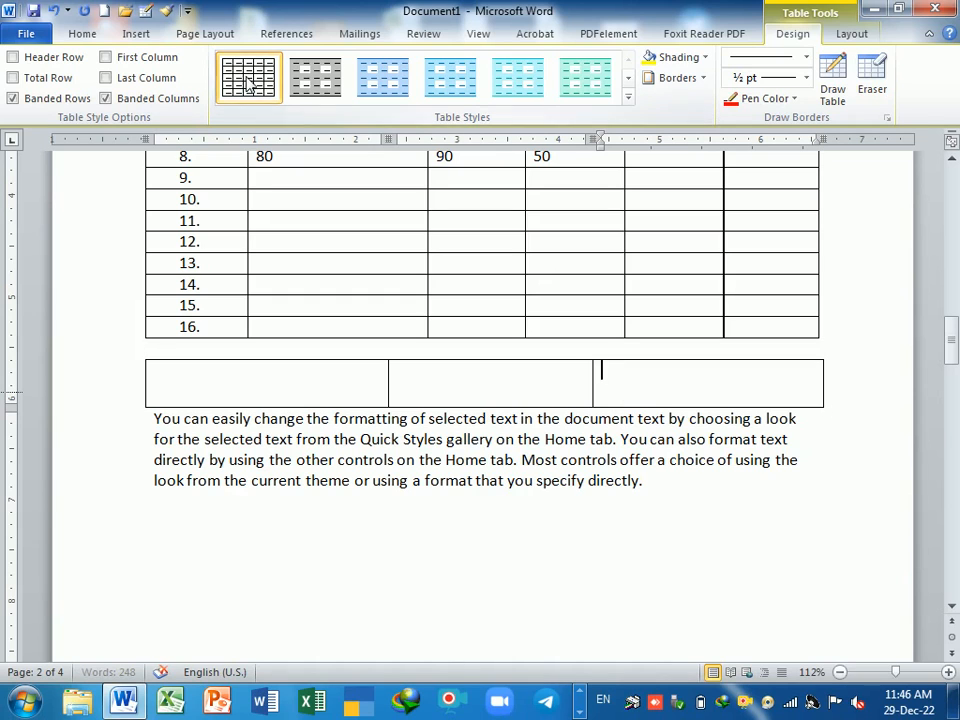
left_click(357, 520)
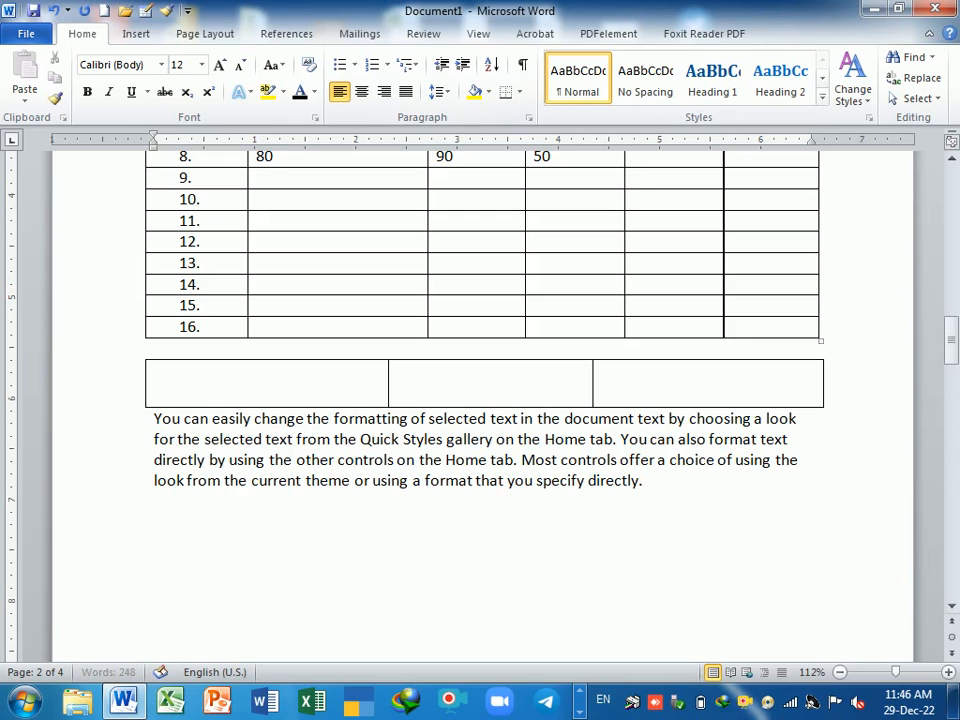
left_click(396, 366)
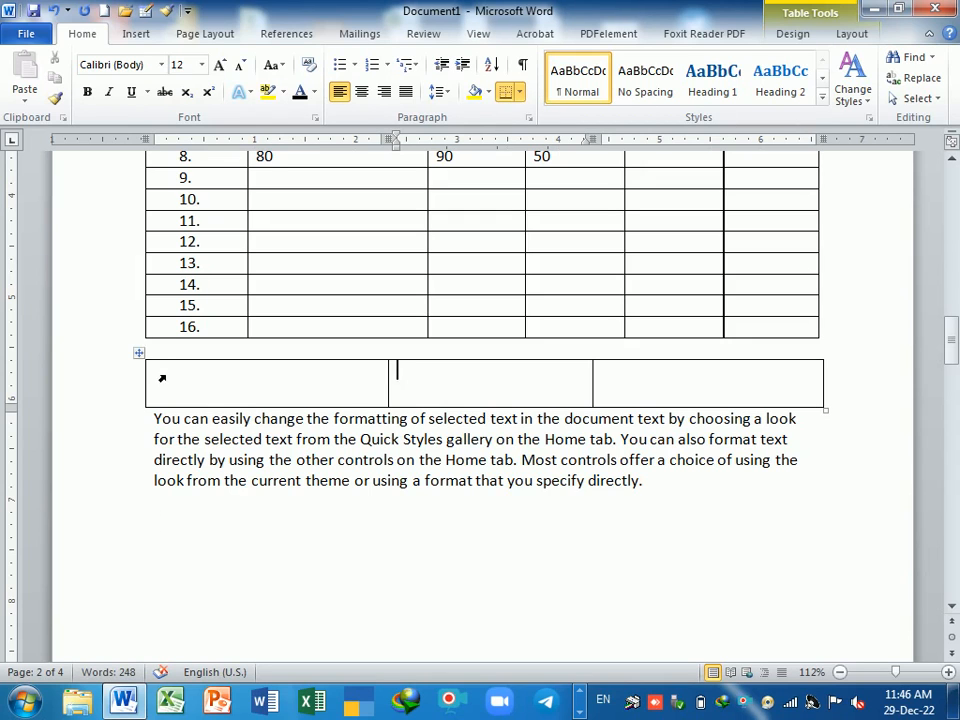
left_click_drag(141, 354, 165, 521)
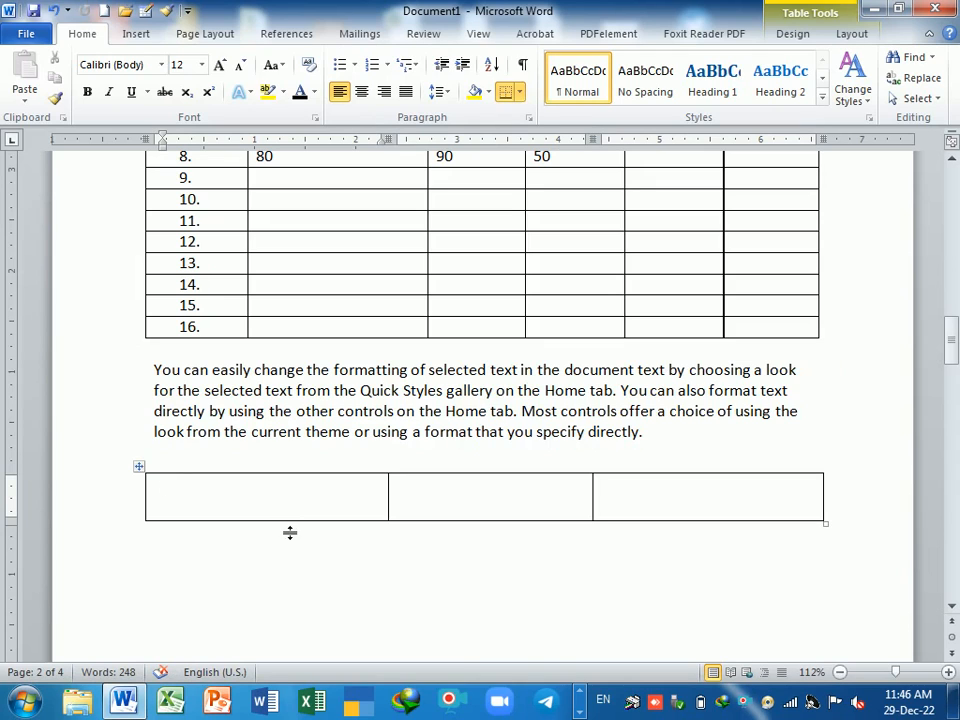
Step: Shrink the three-column table's row to one text line, and narrow its first column to about 0.8 inch and third to about 1.2 inches
left_click_drag(289, 521, 287, 494)
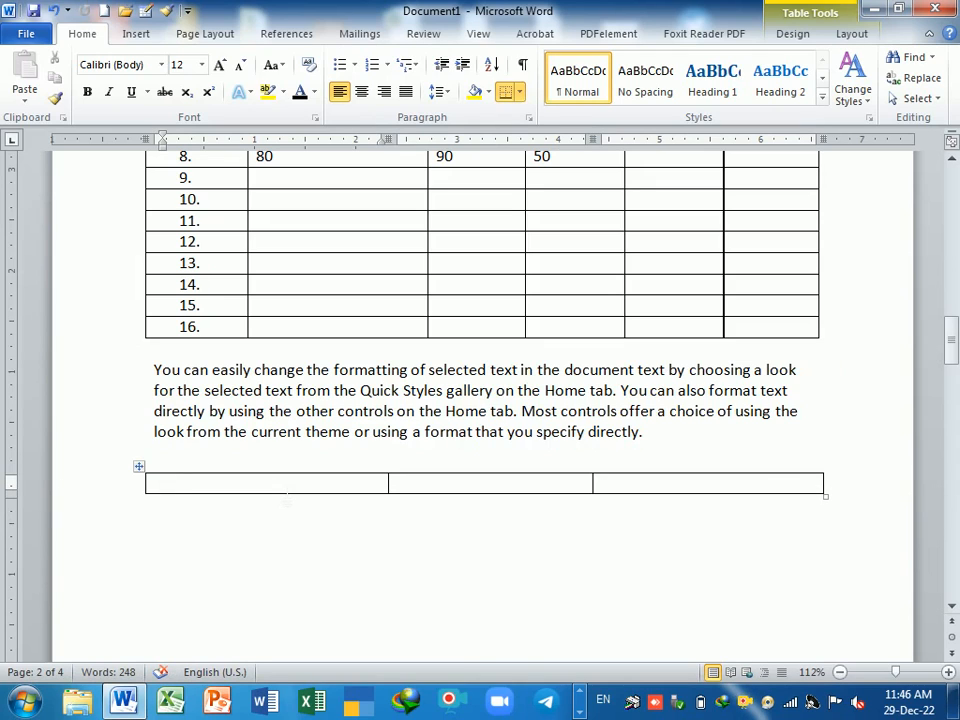
key("ctrl+z")
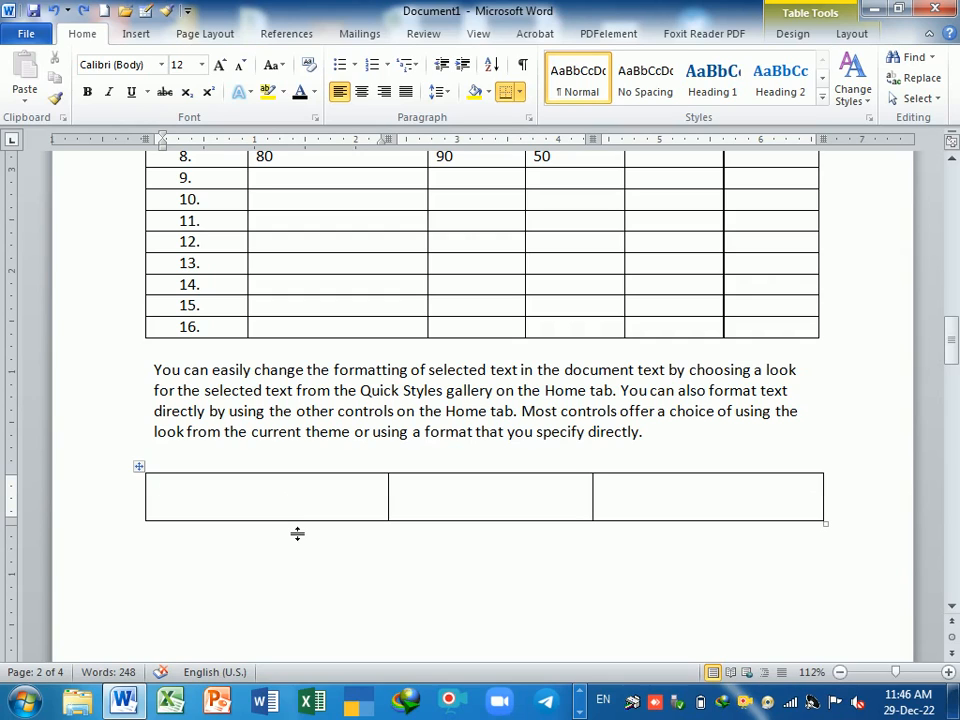
left_click_drag(297, 533, 300, 497)
key("ctrl+y")
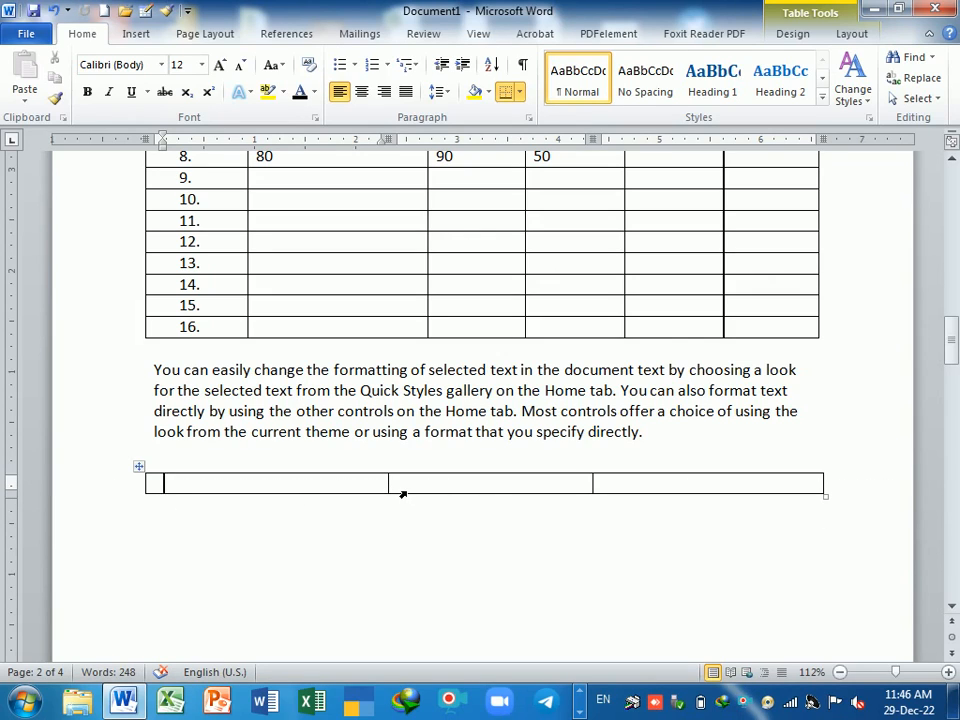
left_click_drag(390, 493, 229, 493)
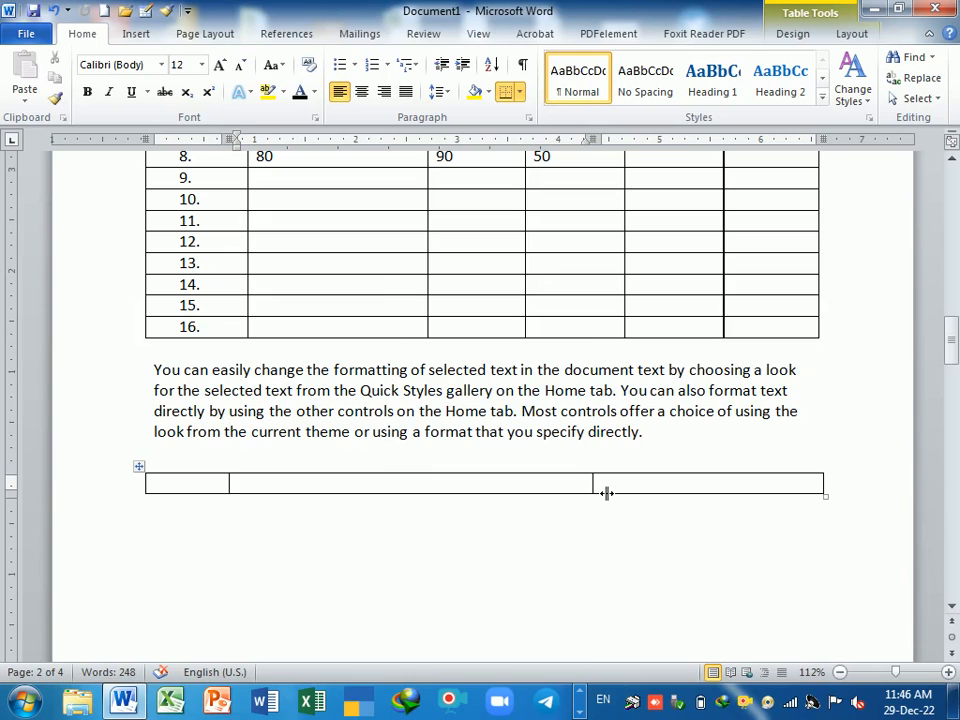
left_click_drag(604, 491, 708, 490)
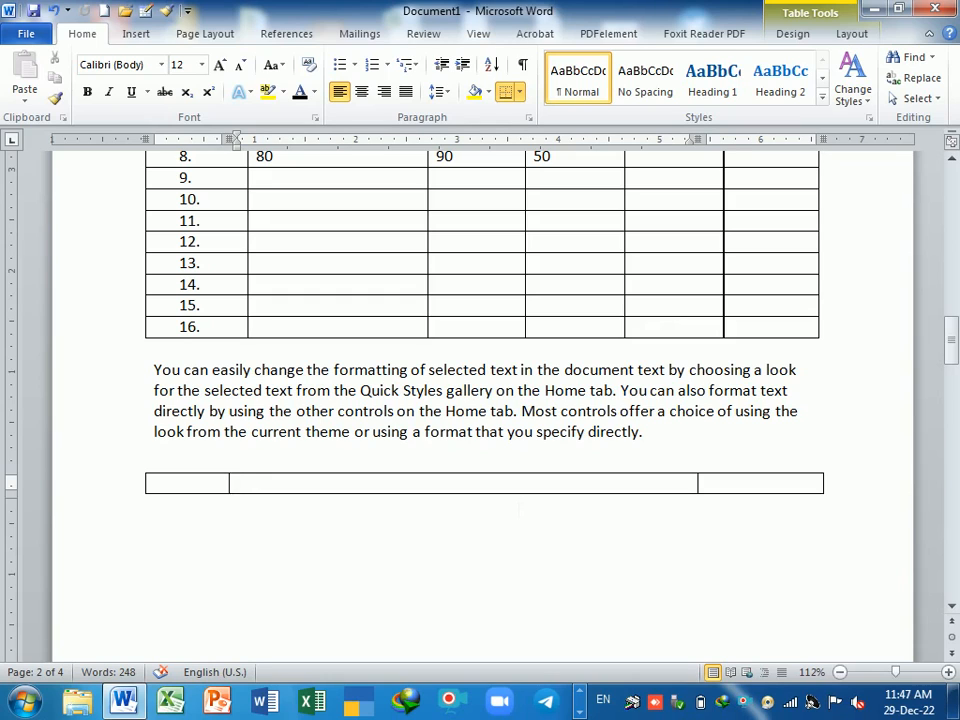
Step: Increase the three-column table's row height to about 0.55 inch and widen its first column to about 1.8 inches
left_click_drag(521, 506, 522, 544)
left_click_drag(231, 502, 341, 501)
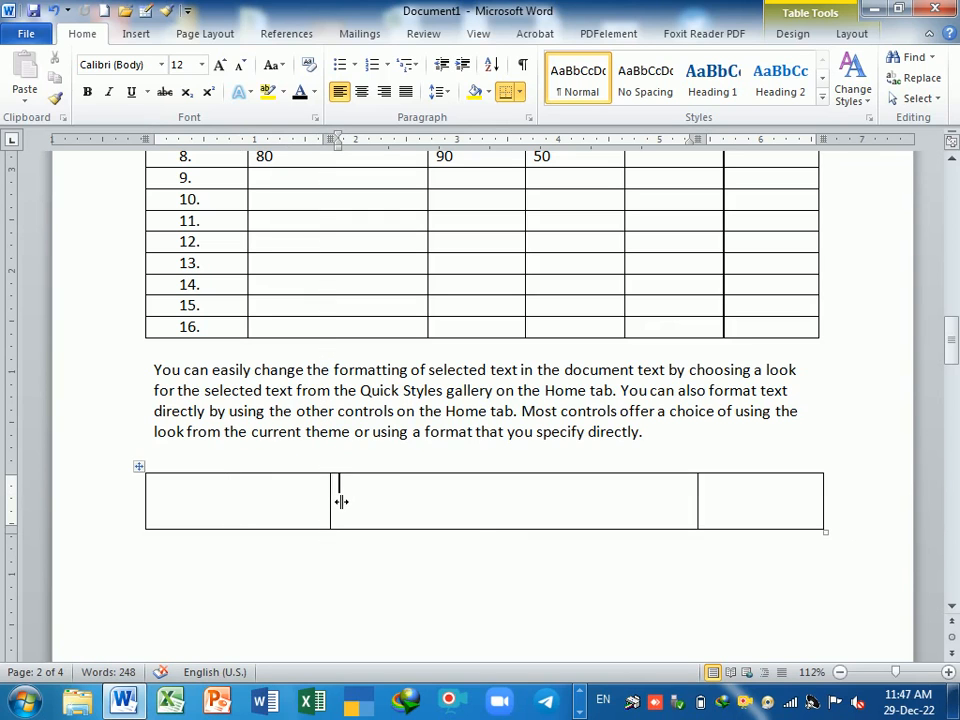
scroll(456, 467, "up", 7)
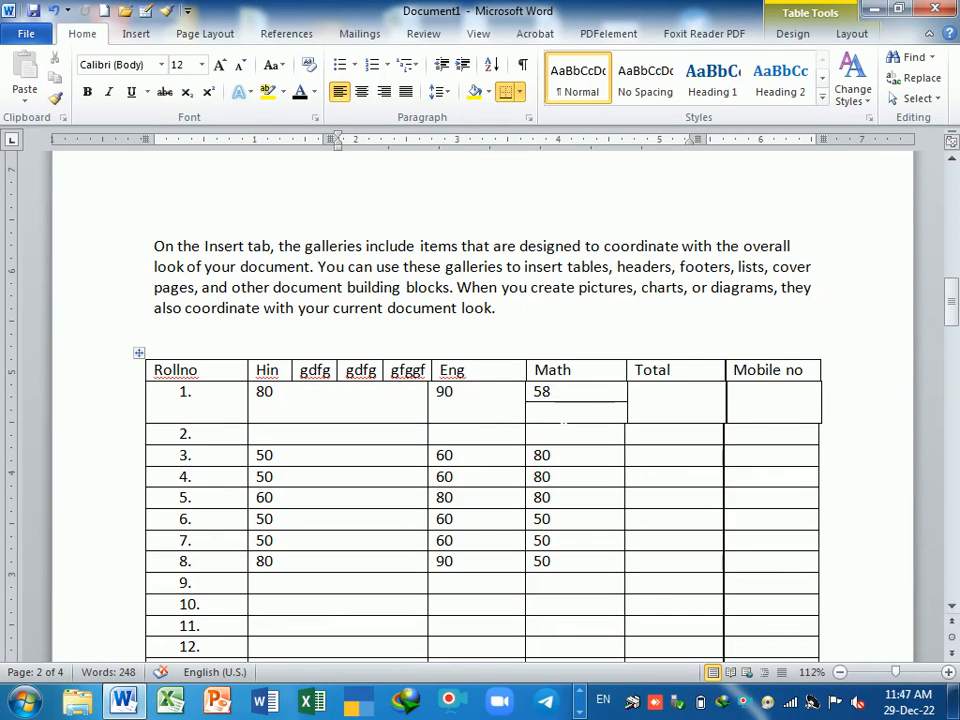
scroll(585, 465, "down", 5)
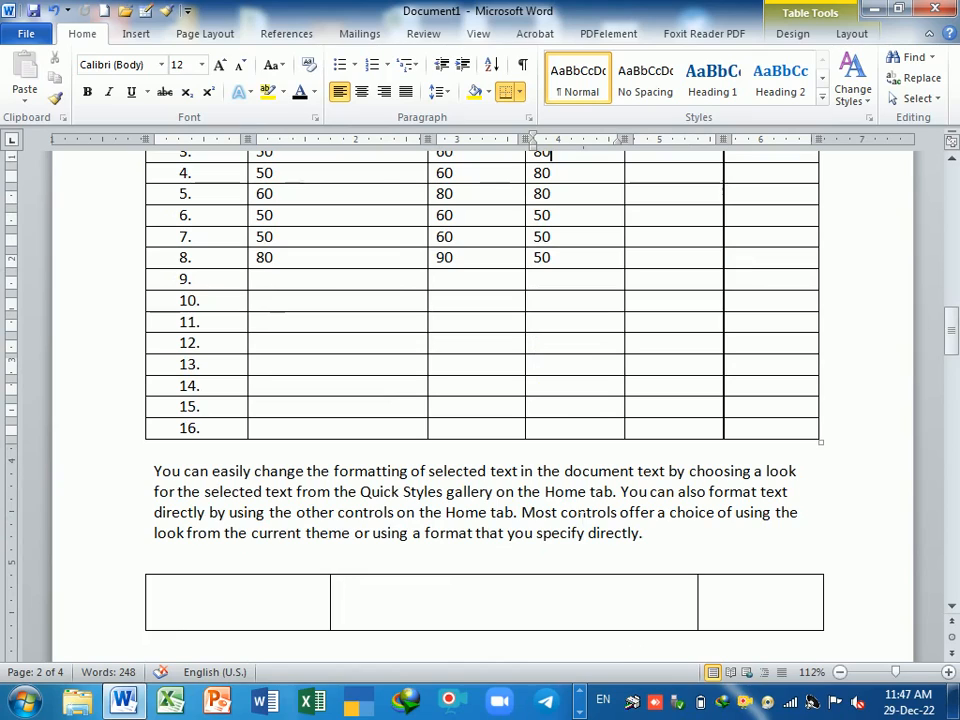